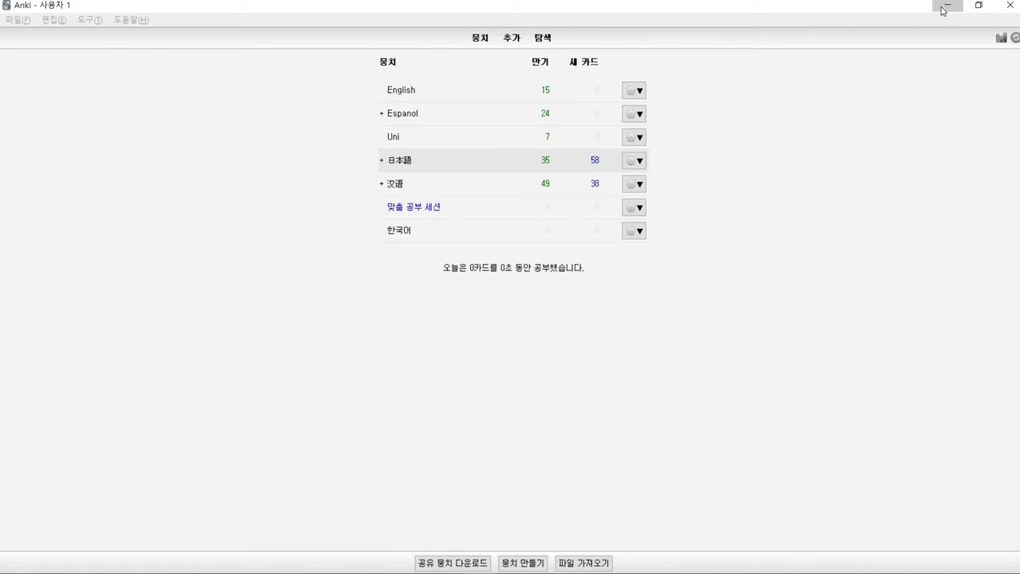
- Open the Multi JP.html multisearch page from the bookmarks and minimize the browser
left_click(942, 10)
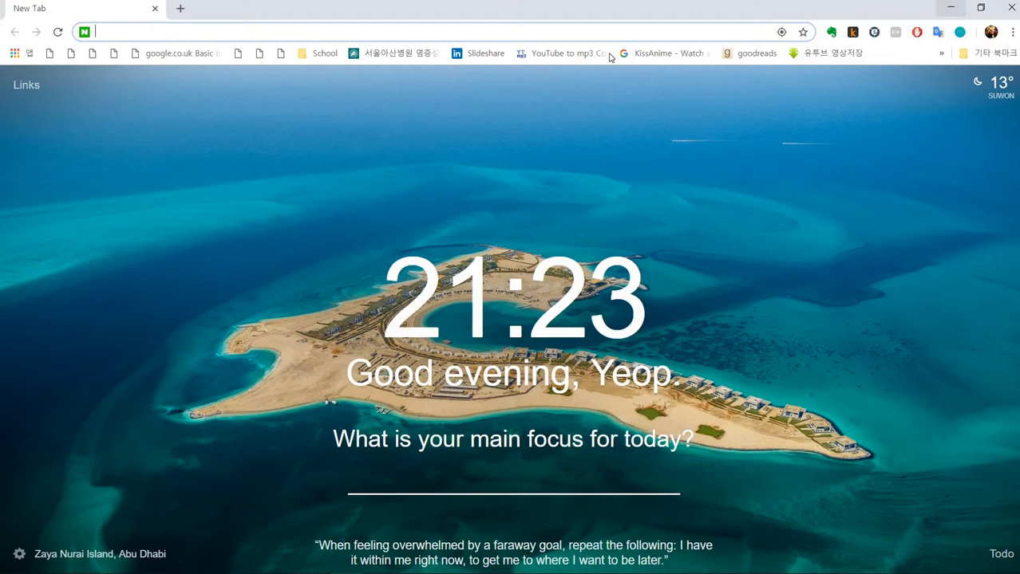
left_click(260, 53)
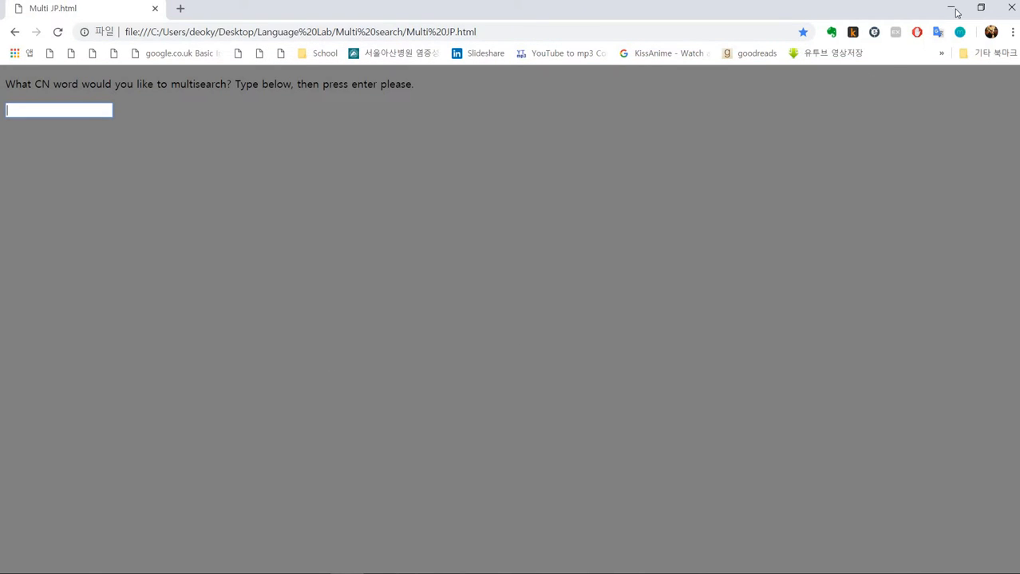
left_click(952, 8)
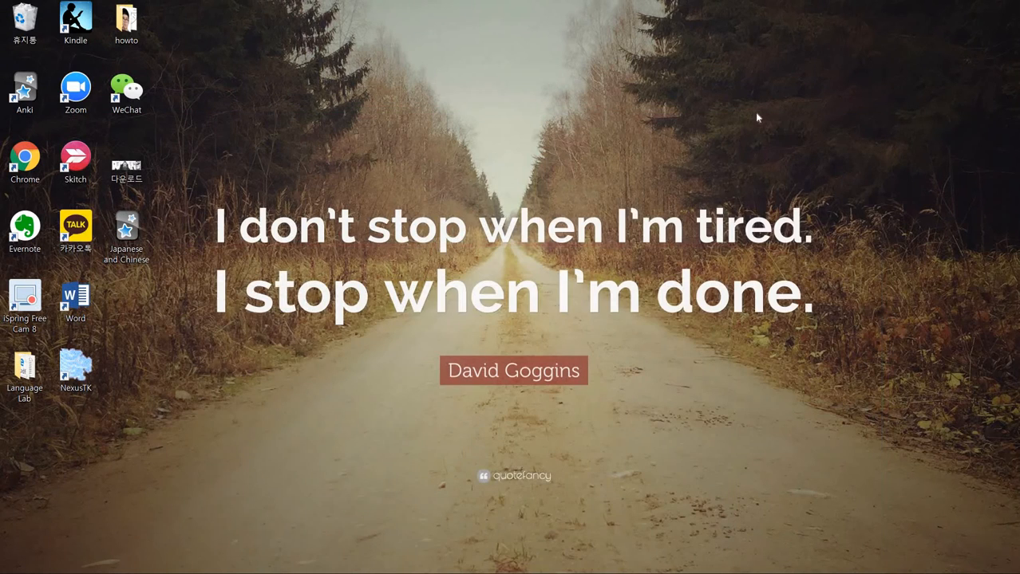
- Snap Anki to the right half of the screen and move the Japanese and Chinese deck icon onto the open desktop
left_click(135, 225)
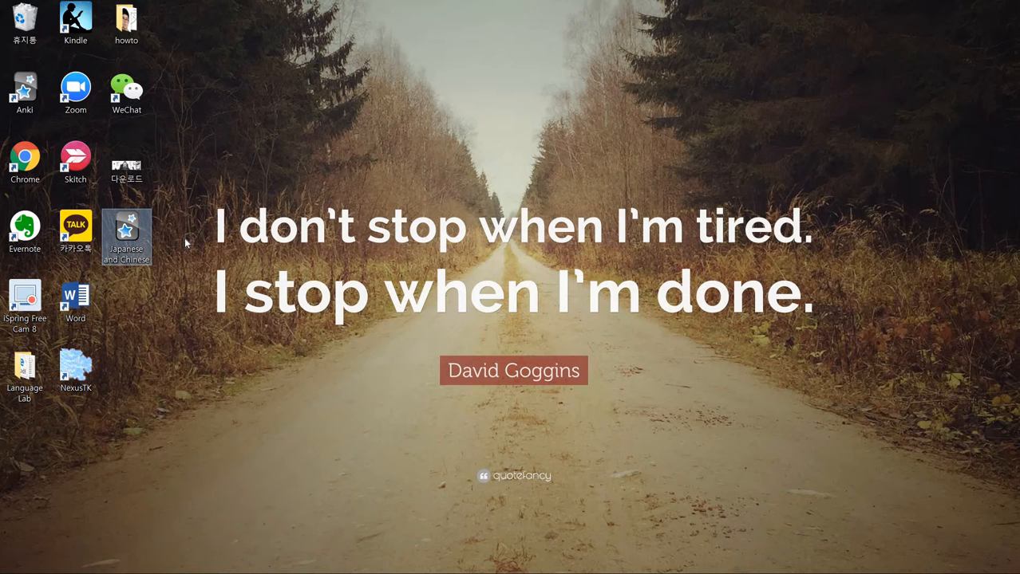
key("alt+Tab")
key("alt+Tab")
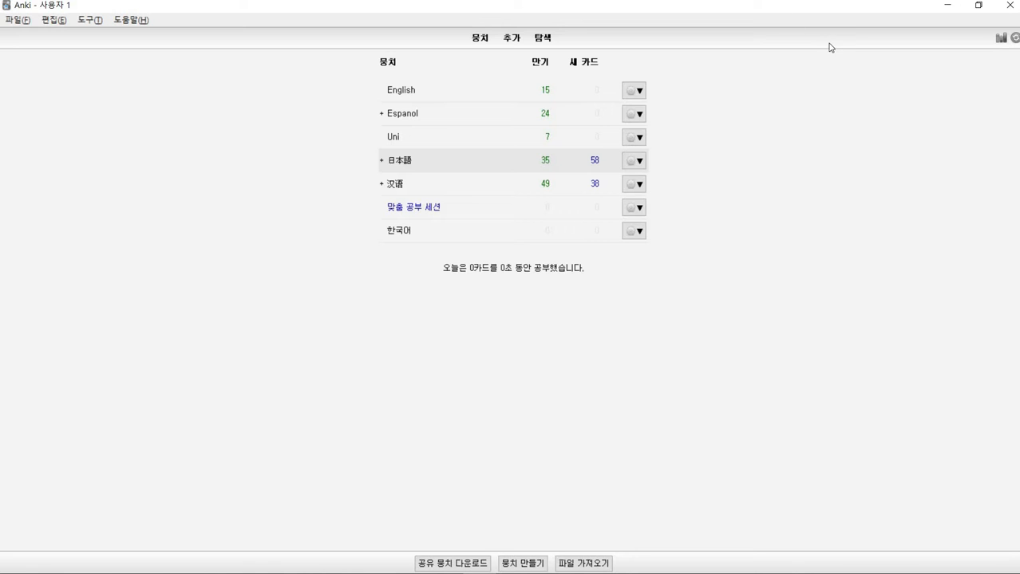
double_click(804, 13)
left_click_drag(939, 128, 1019, 130)
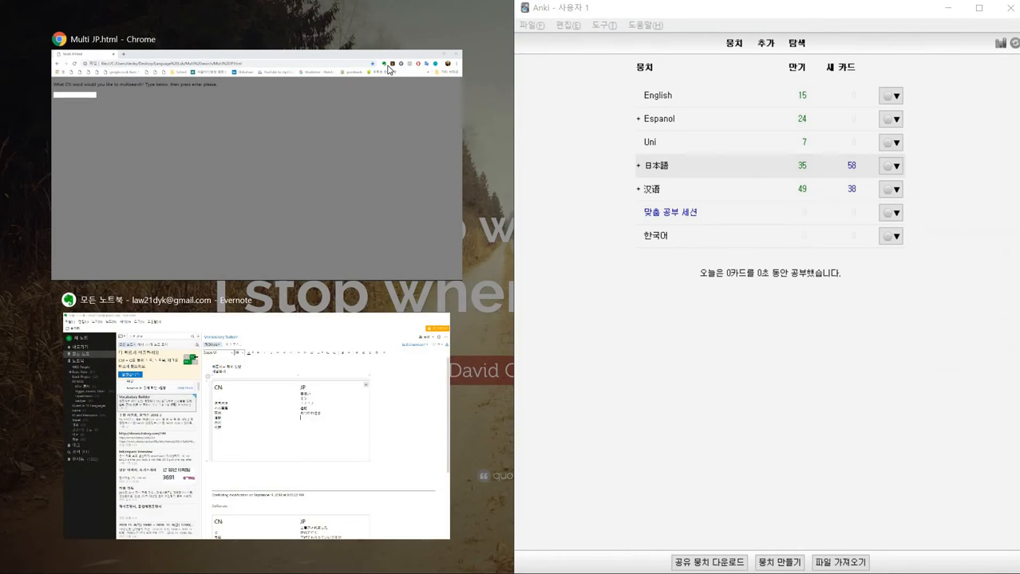
left_click(389, 69)
left_click(437, 8)
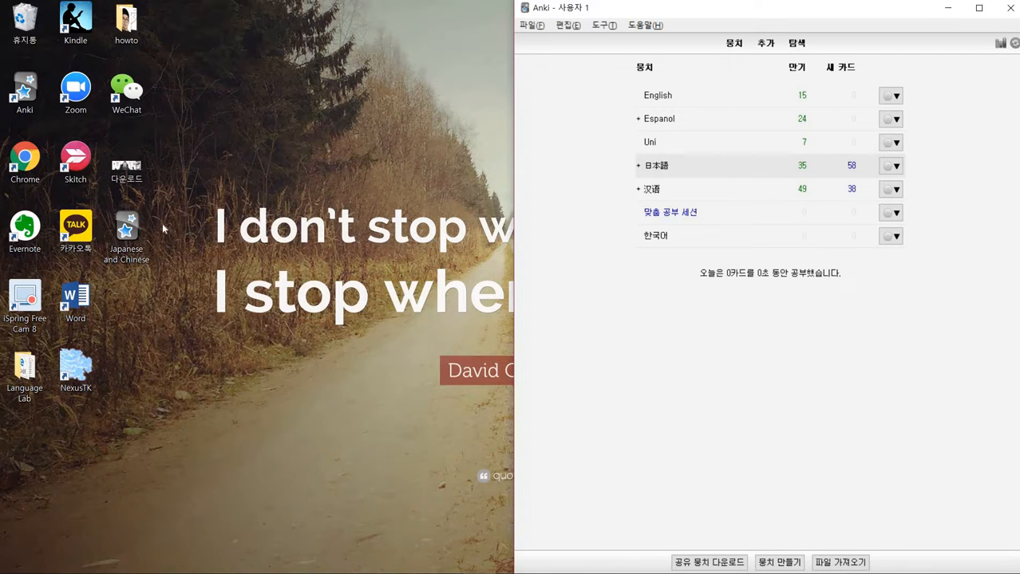
left_click_drag(130, 229, 316, 228)
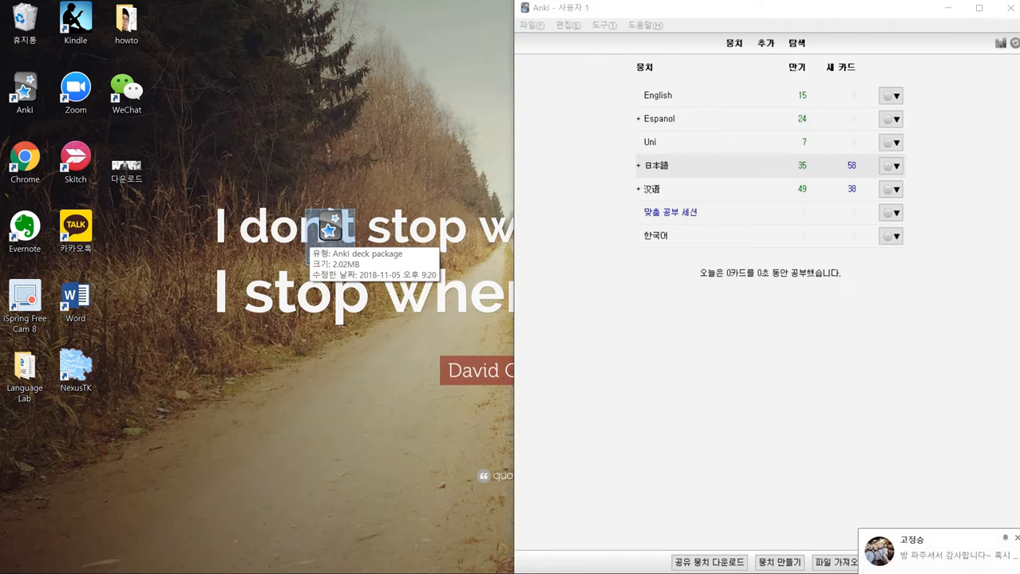
left_click(1016, 538)
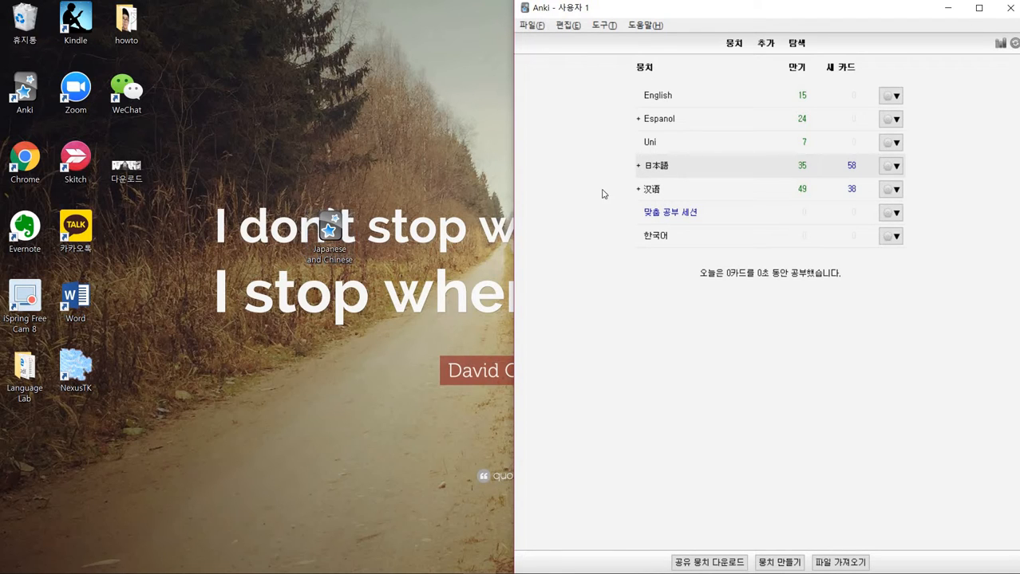
- Open the 日本語 deck and its Add card dialog
left_click(652, 168)
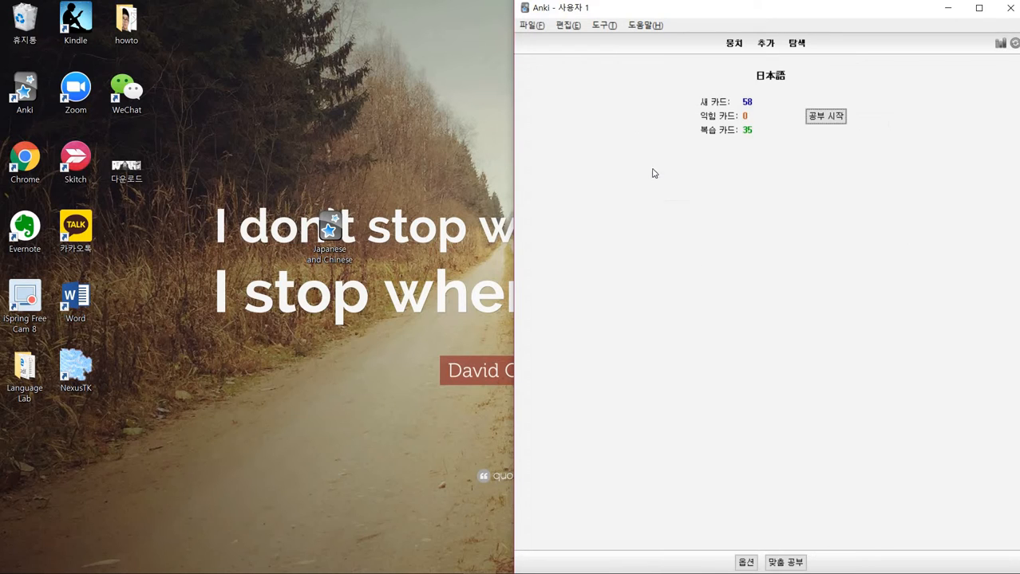
left_click(766, 45)
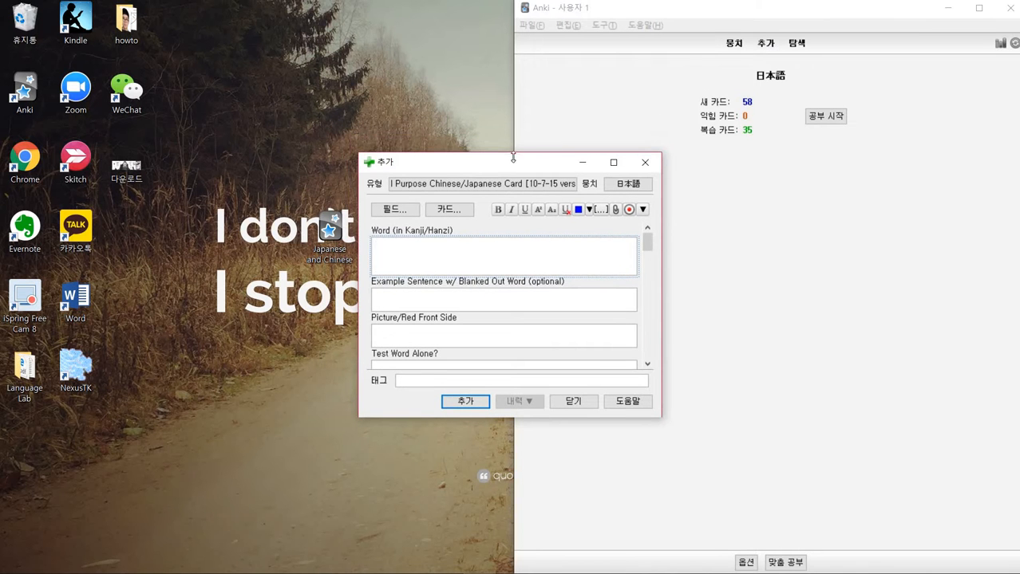
- Switch the note type to 3. All-Purpose Card
left_click(509, 183)
scroll(478, 240, "down", 10)
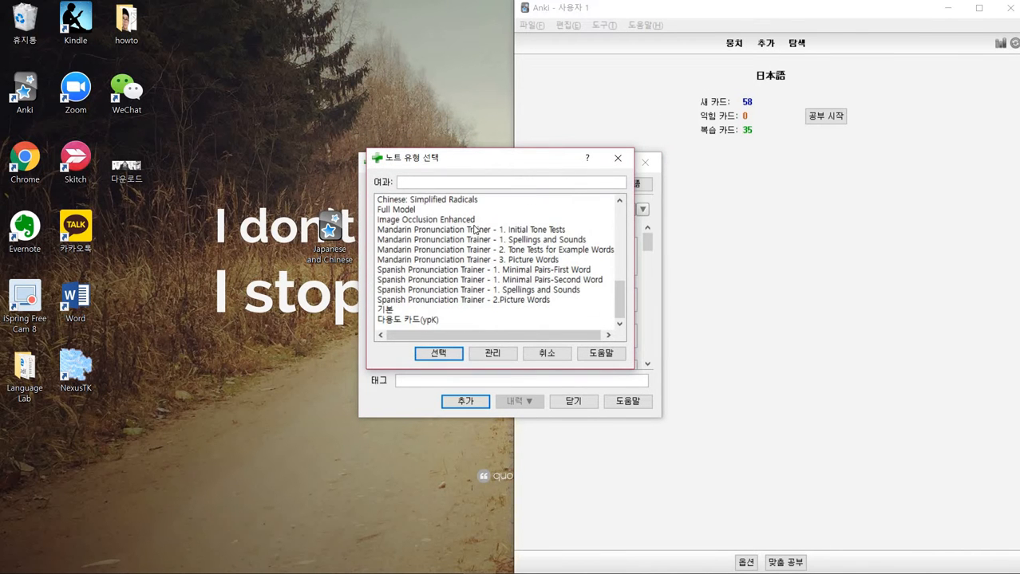
scroll(478, 248, "up", 2)
scroll(479, 248, "up", 8)
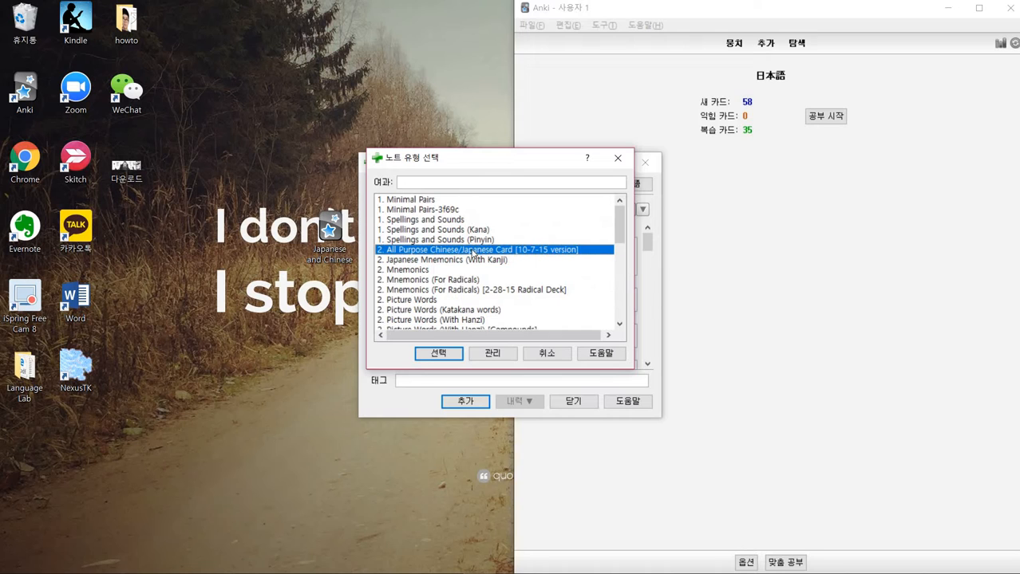
scroll(447, 263, "down", 5)
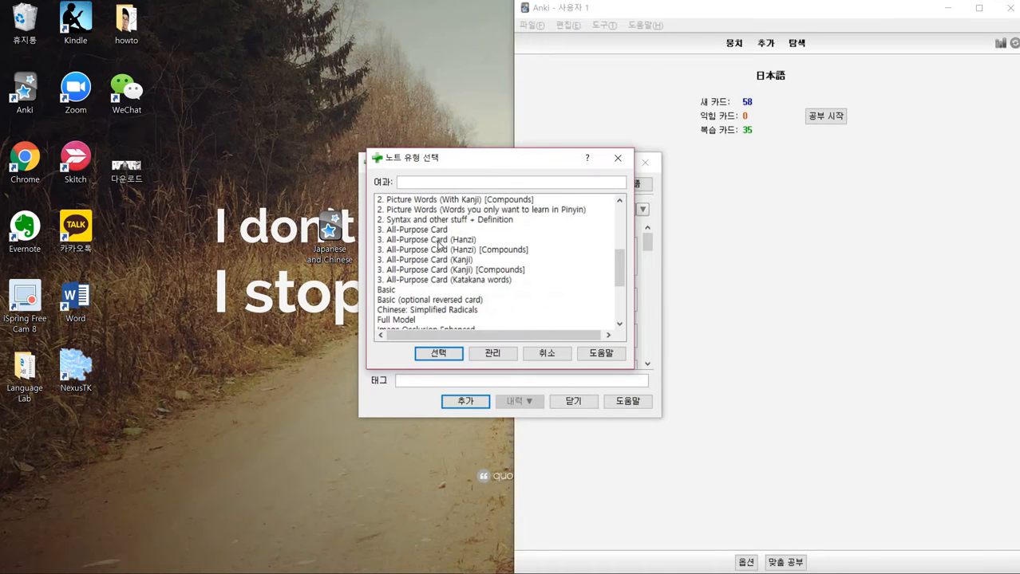
double_click(439, 232)
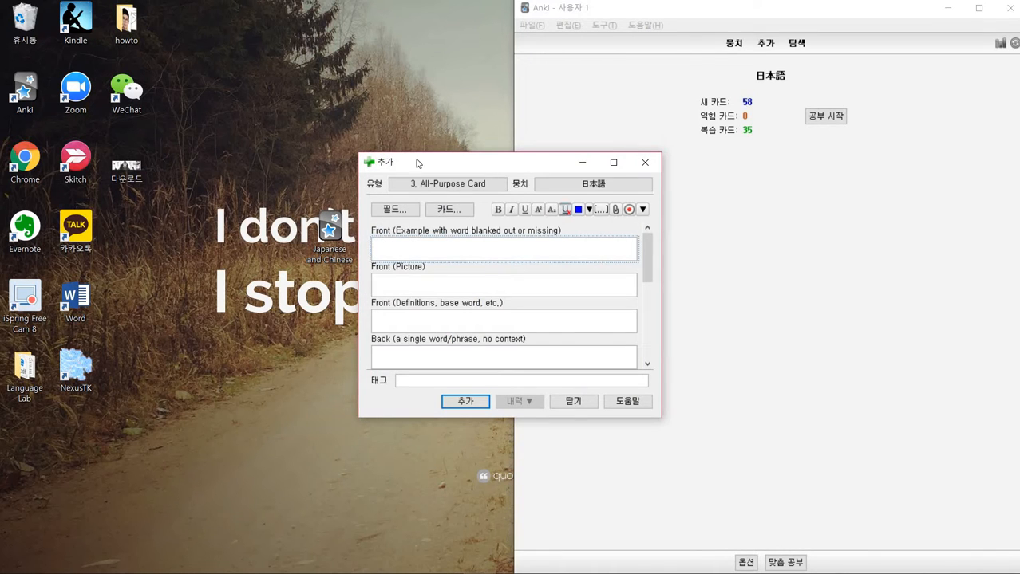
- Change the note type to 2. All Purpose Chinese/Japanese Card [10-7-15 version]
left_click_drag(360, 154, 194, 33)
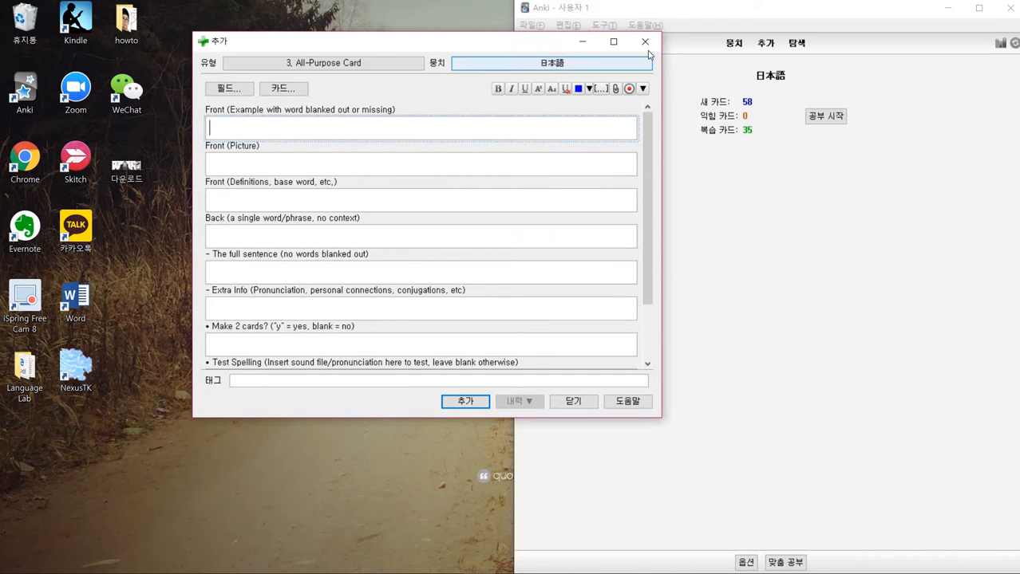
left_click(364, 64)
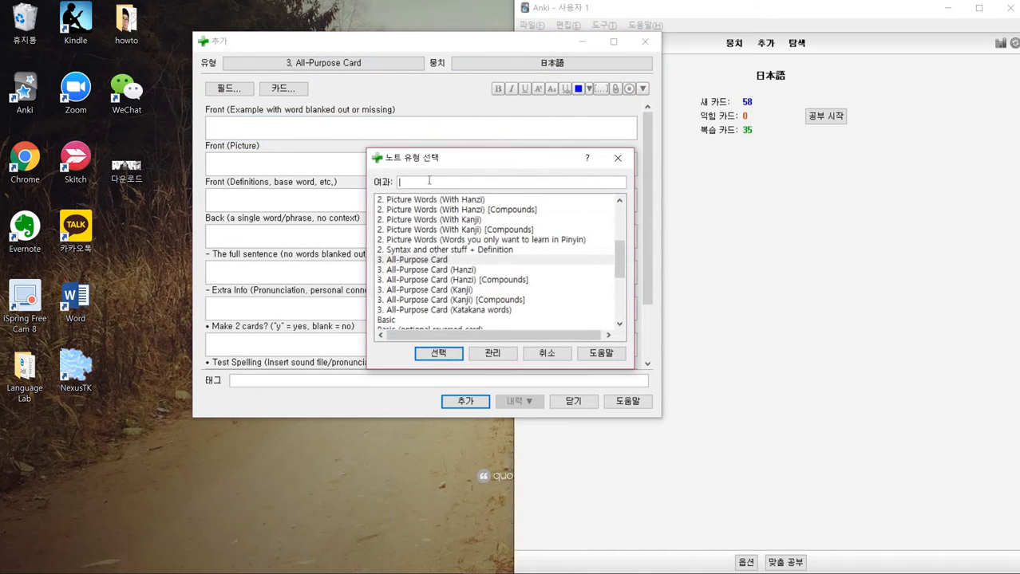
scroll(431, 248, "down", 5)
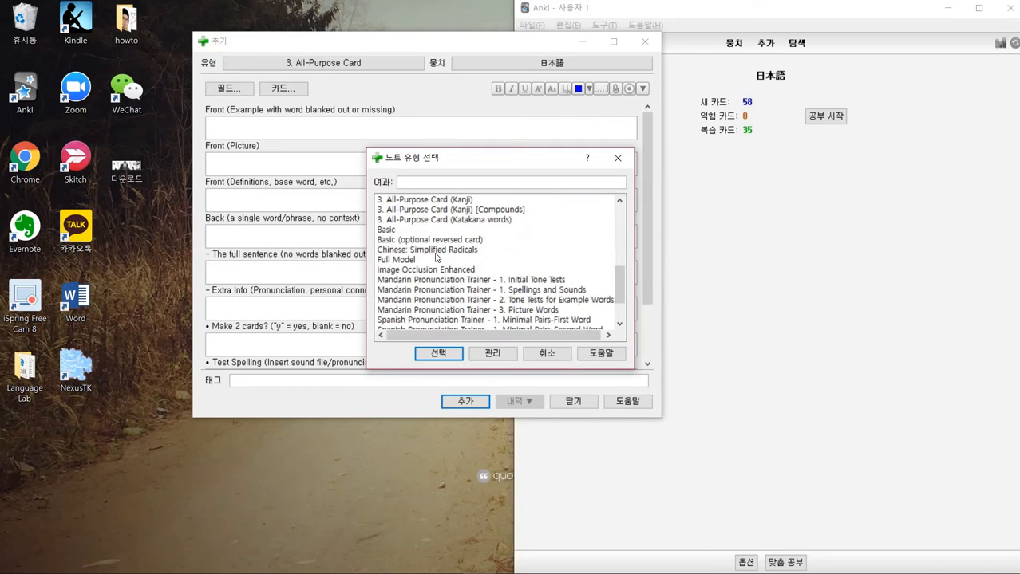
scroll(437, 288, "up", 5)
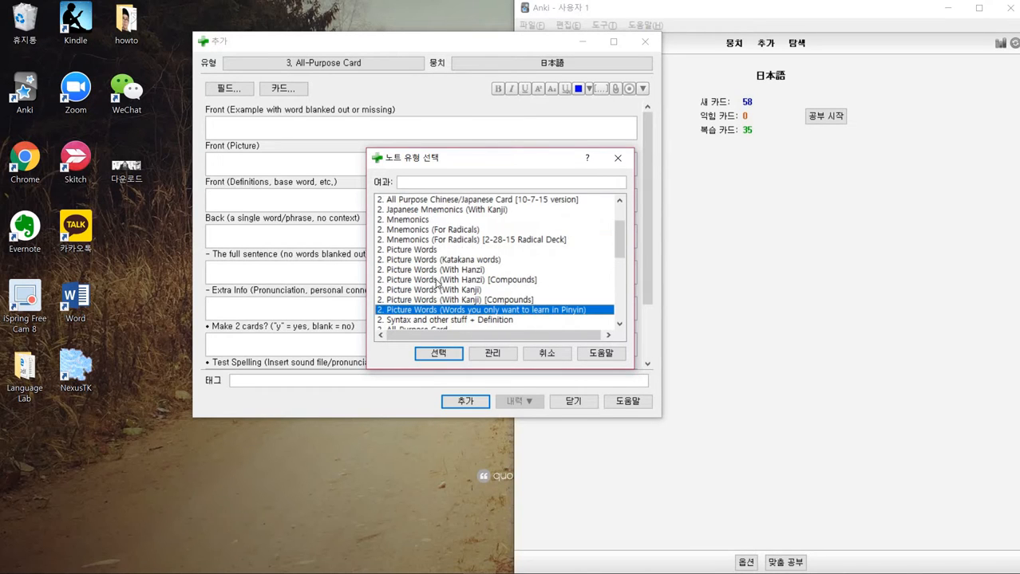
scroll(444, 233, "up", 2)
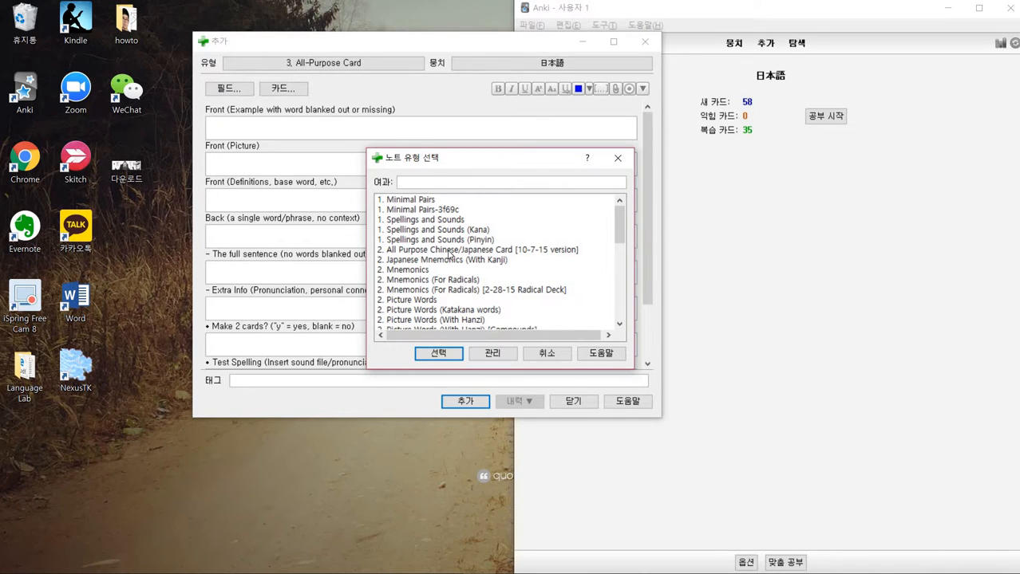
double_click(449, 250)
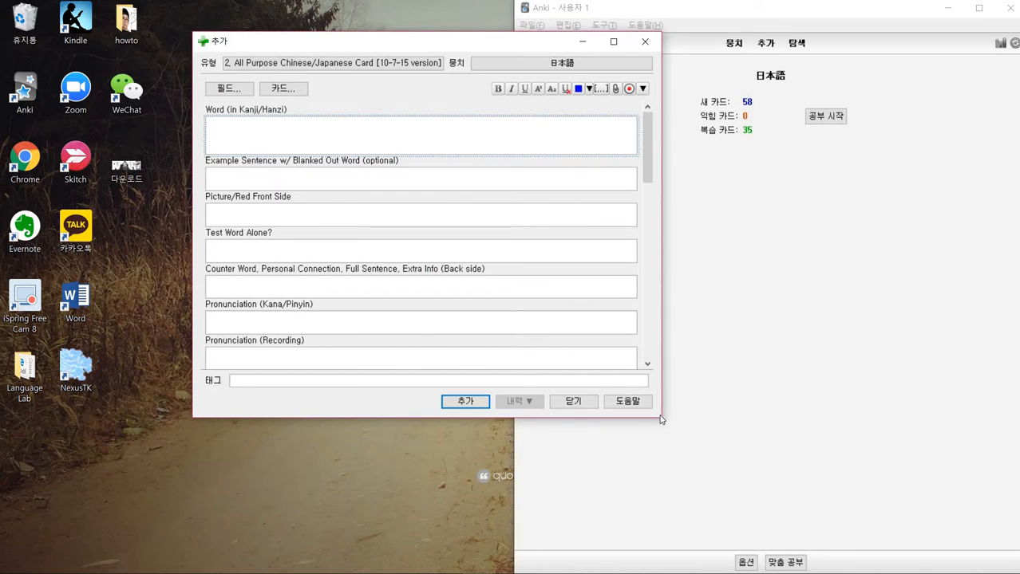
- Enlarge the Add dialog and scroll through all fields of the note type
left_click_drag(661, 418, 853, 571)
scroll(544, 333, "down", 2)
scroll(544, 333, "down", 5)
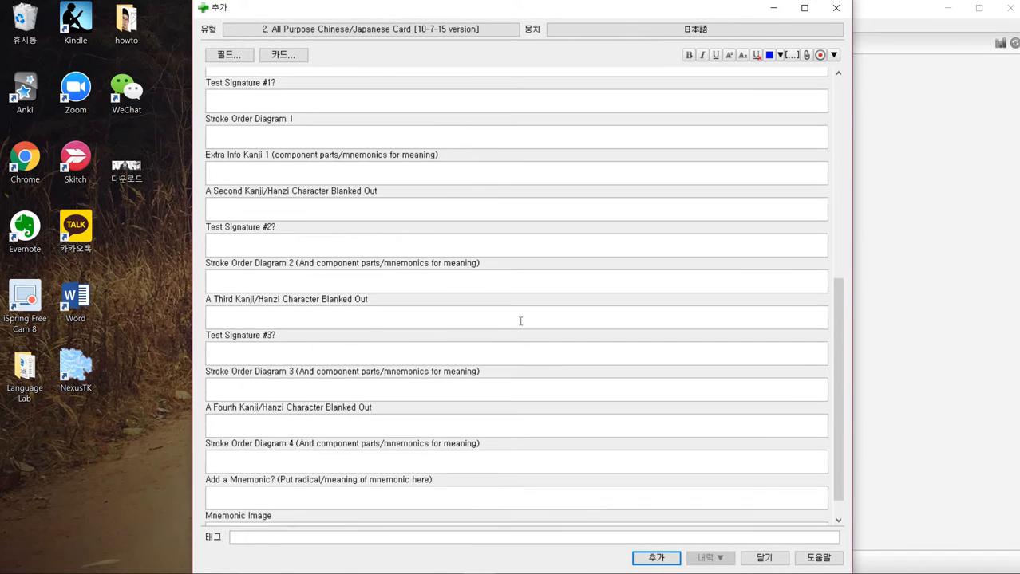
scroll(509, 319, "up", 3)
scroll(510, 319, "up", 3)
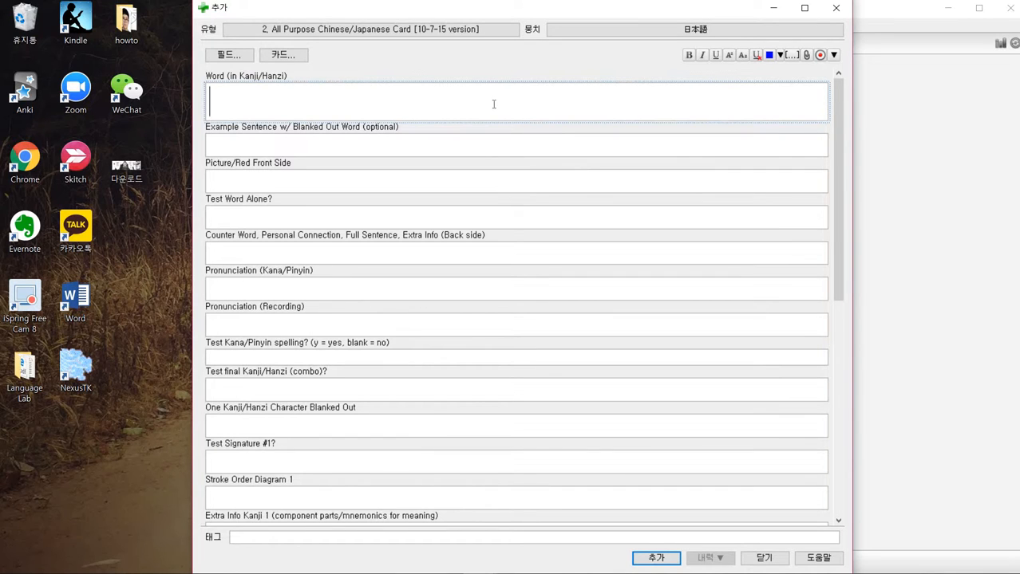
left_click_drag(547, 18, 1018, 137)
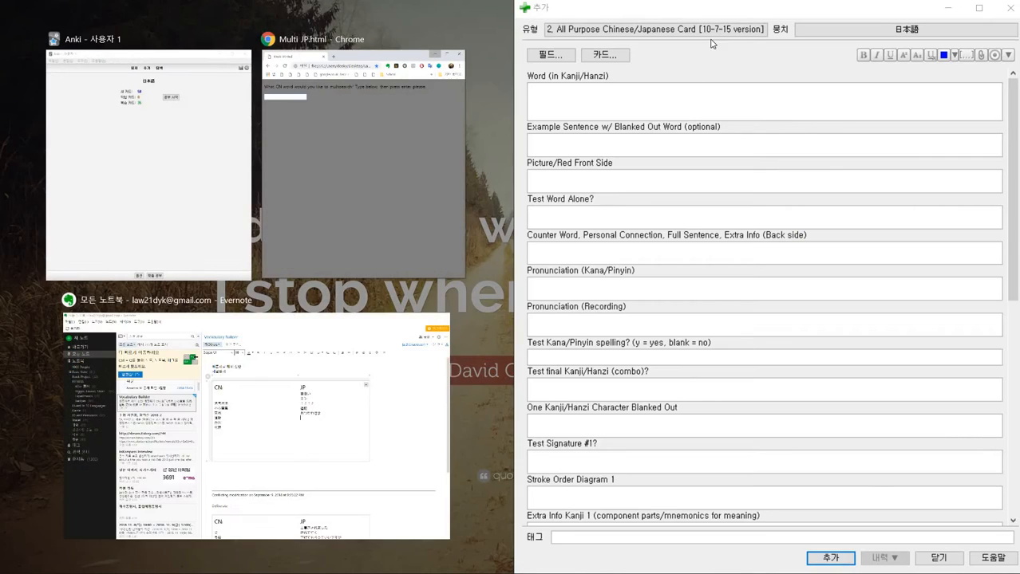
left_click(678, 29)
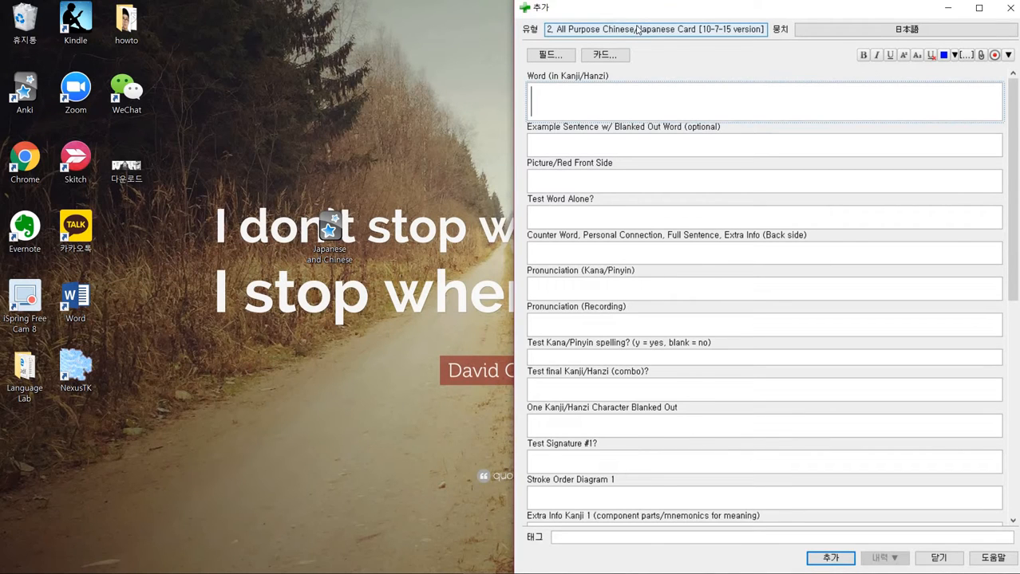
left_click_drag(577, 22, 434, 37)
- Preview the 다운로드.jpg manga image in the photo viewer and minimize it again
left_click(133, 179)
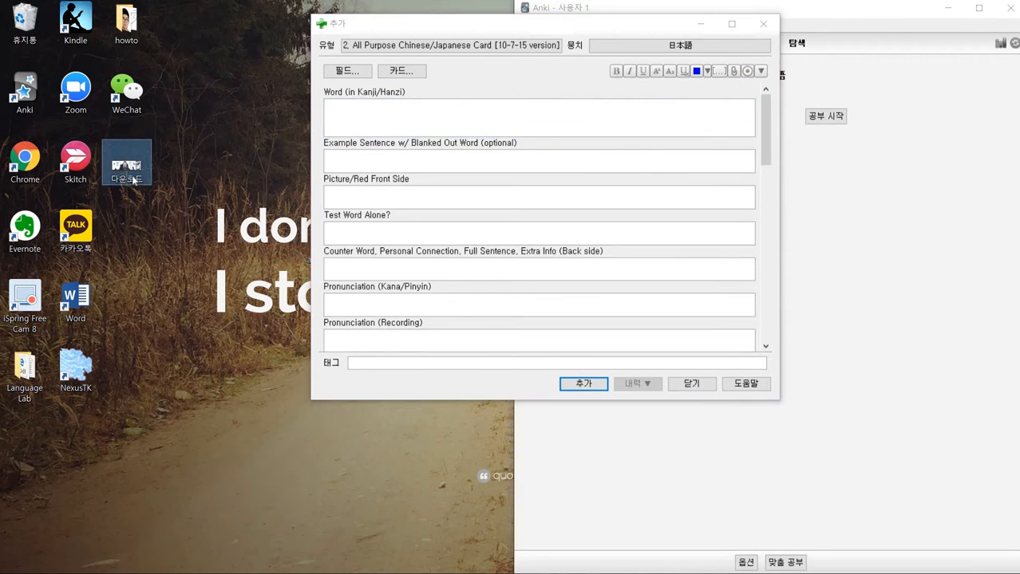
double_click(133, 179)
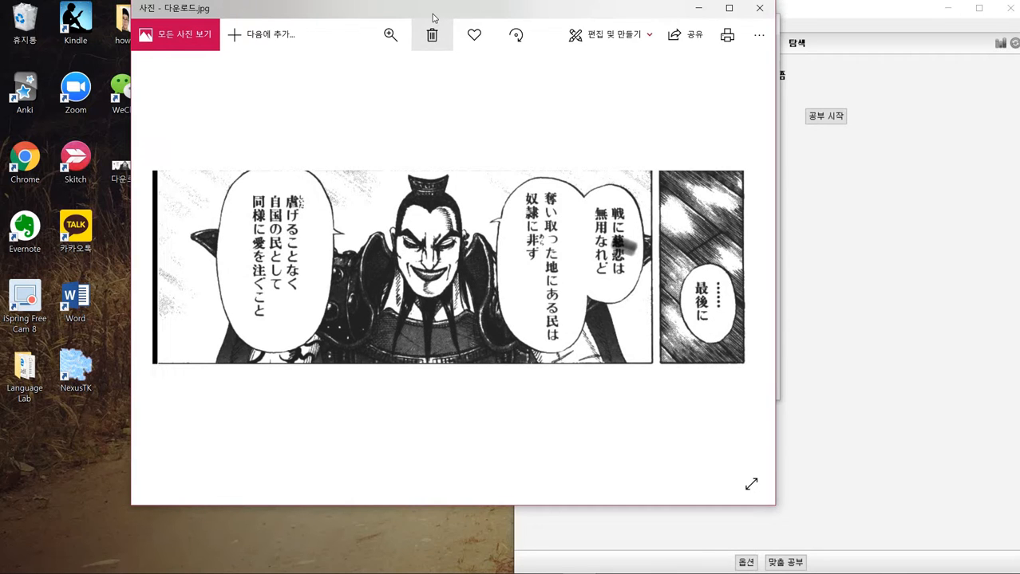
left_click_drag(433, 13, 357, 48)
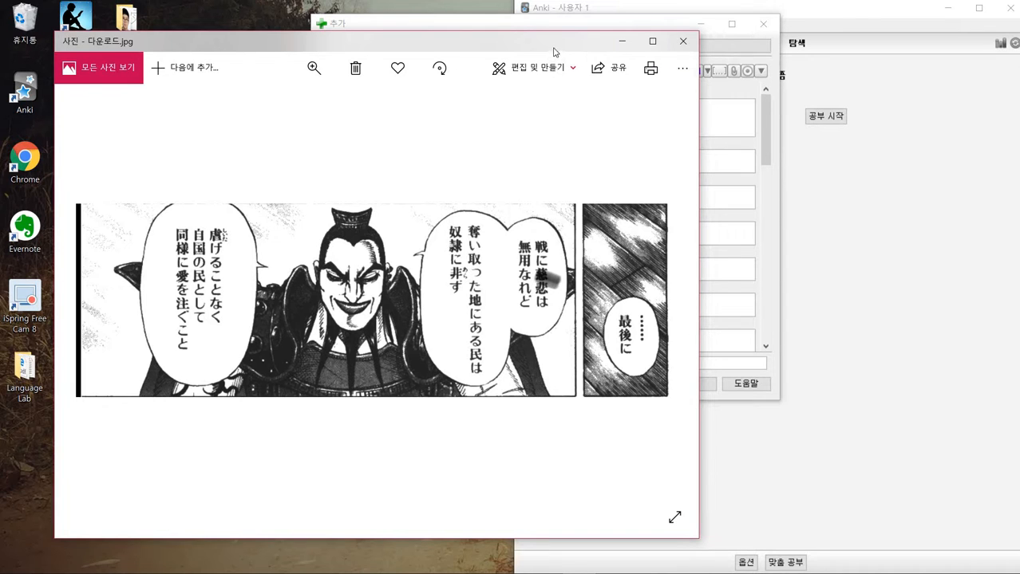
left_click(627, 44)
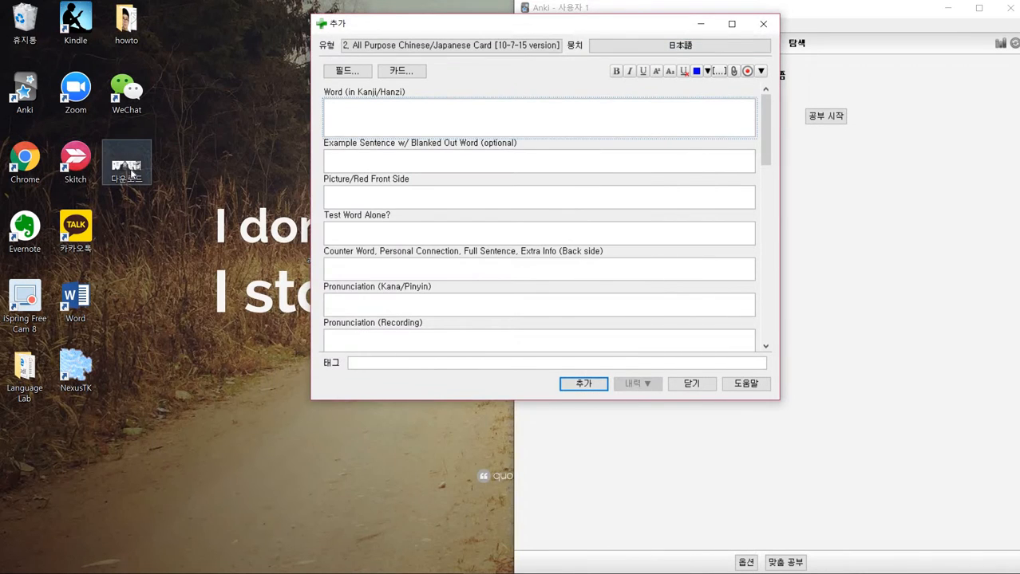
key("alt+Tab")
key("alt+Tab")
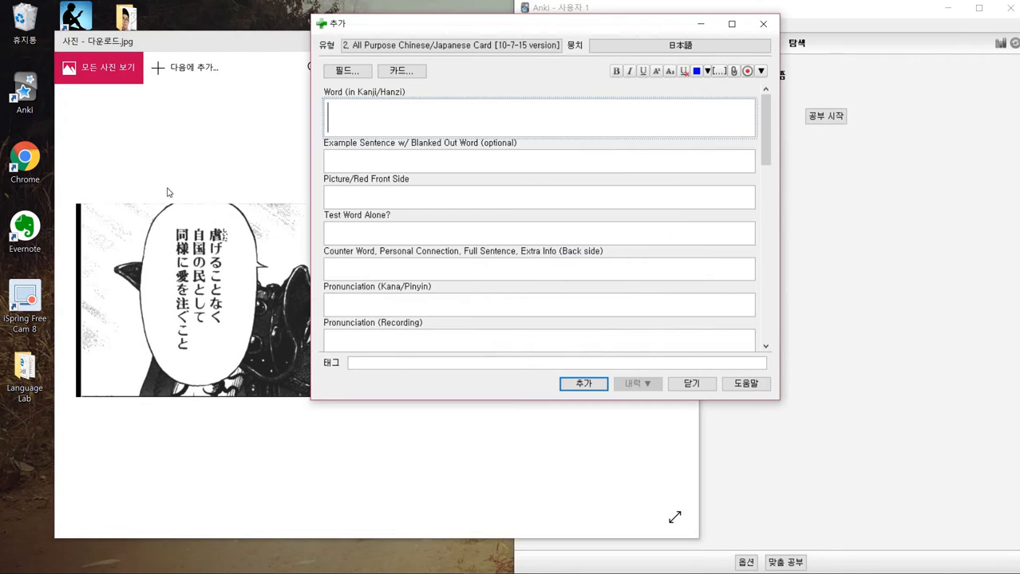
left_click(176, 165)
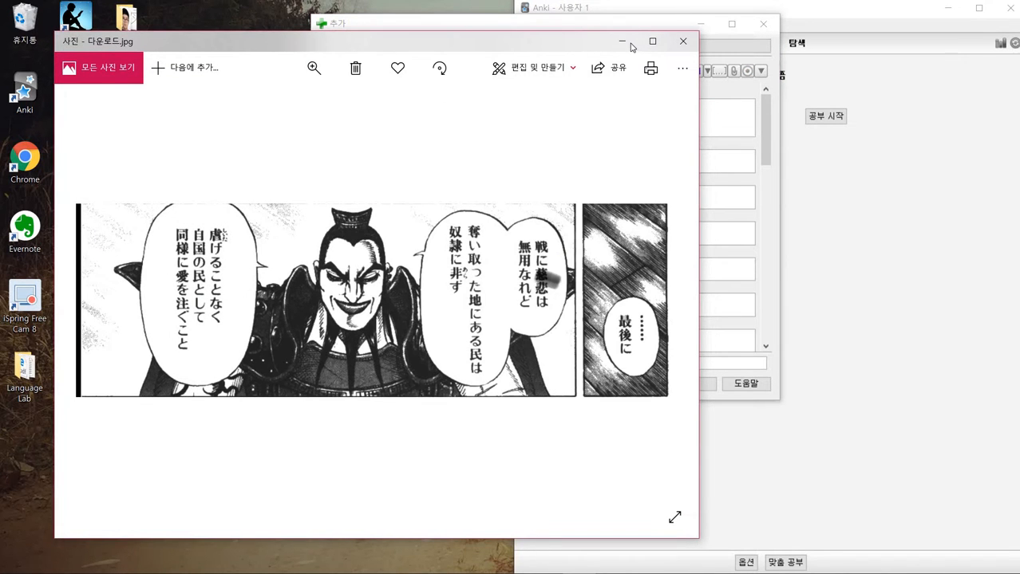
left_click(623, 42)
- Open the 다운로드 manga image in Skitch
double_click(76, 159)
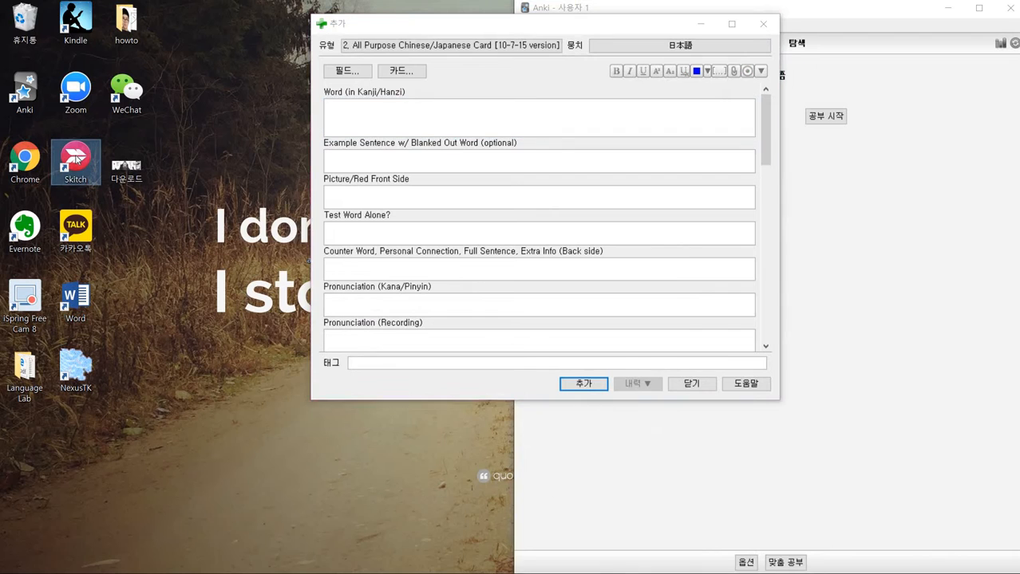
left_click(285, 131)
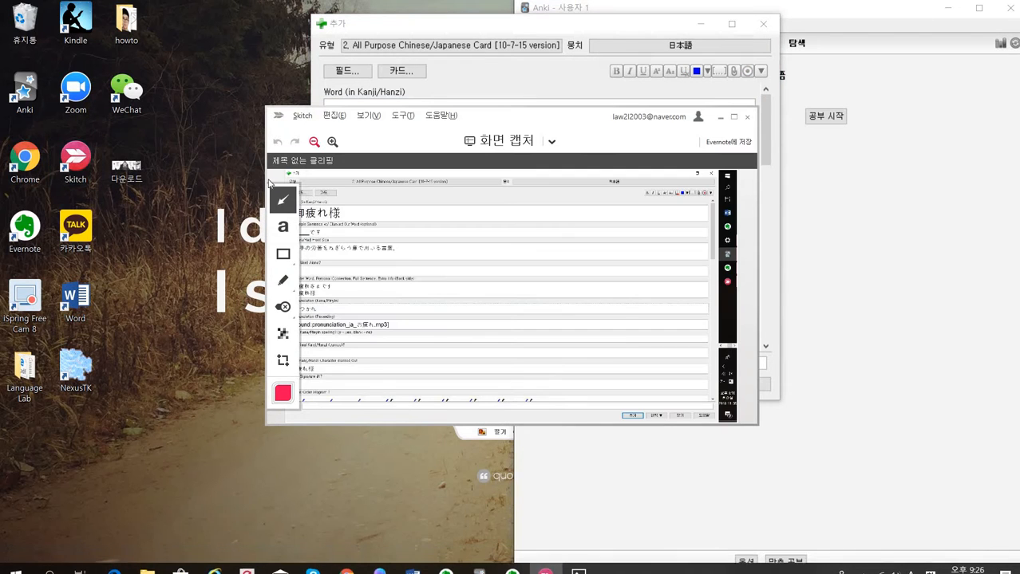
left_click_drag(131, 174, 431, 240)
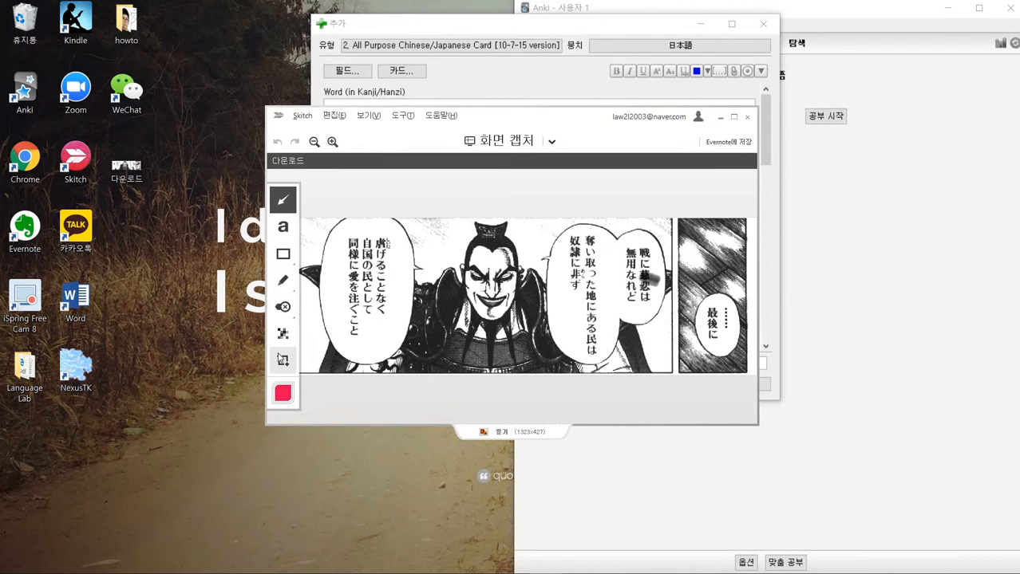
- Crop the manga image to drop the left speech bubble, keeping the character and the right panel
left_click(283, 361)
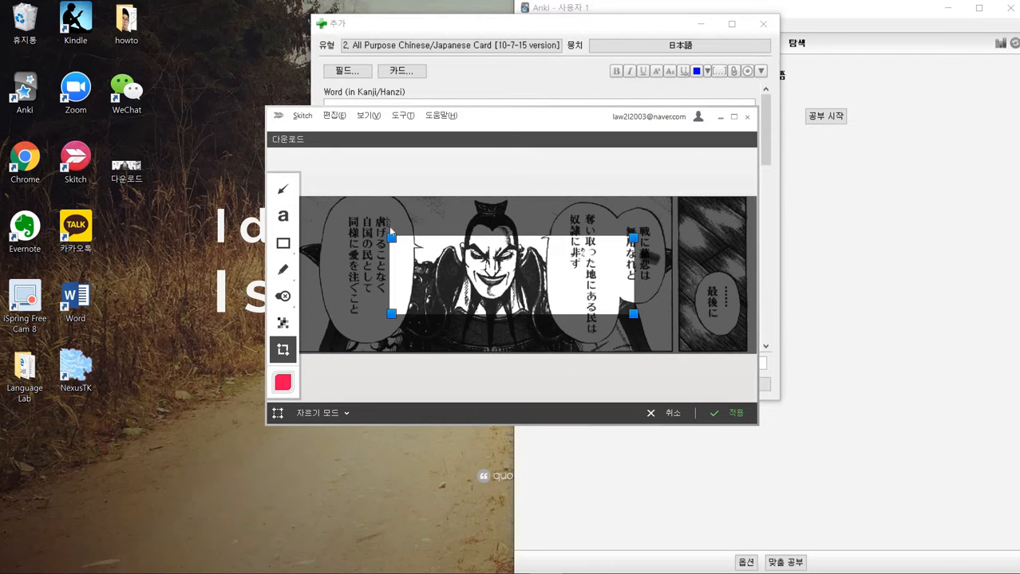
left_click_drag(392, 243, 397, 200)
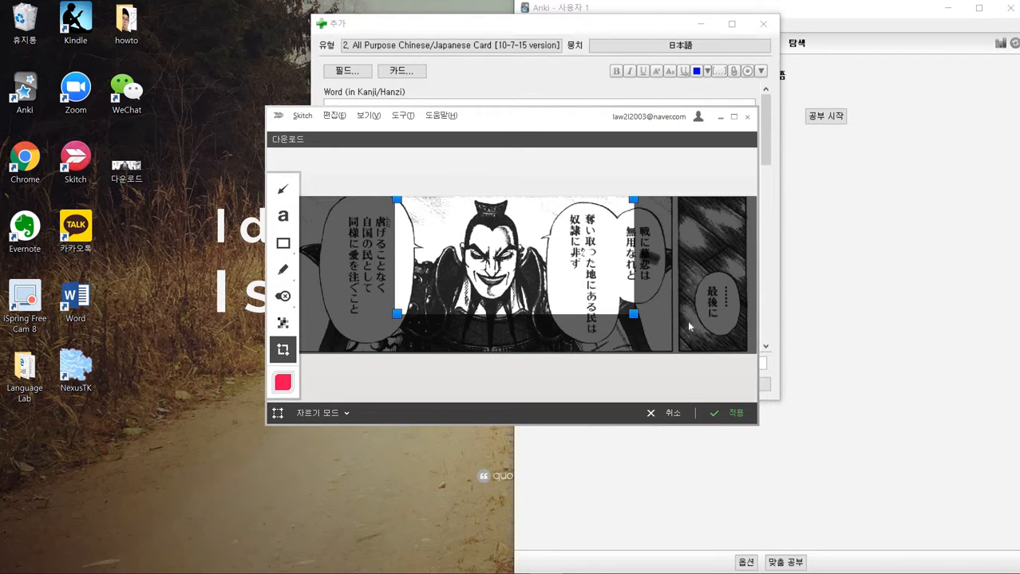
left_click_drag(635, 317, 747, 367)
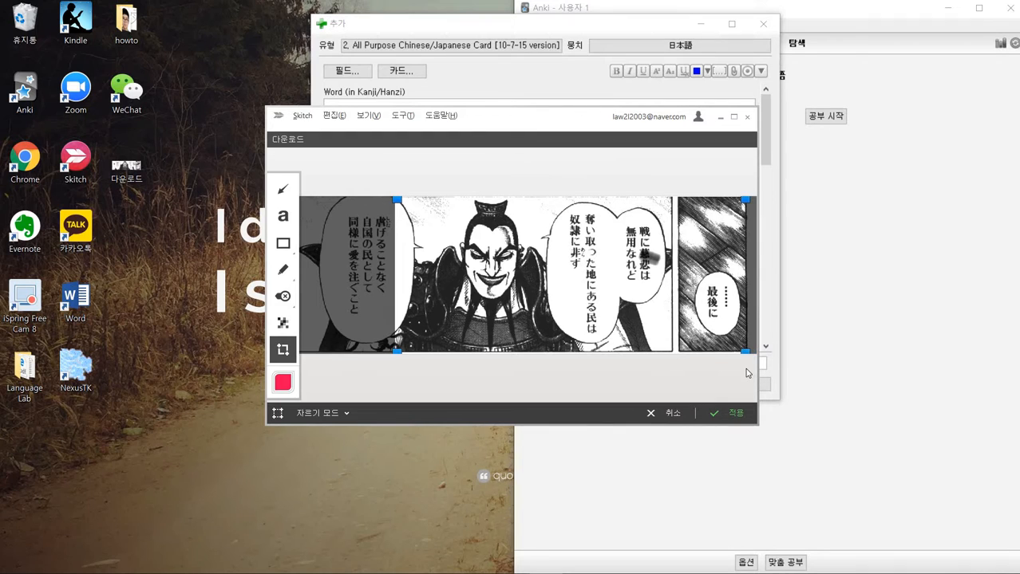
key("Return")
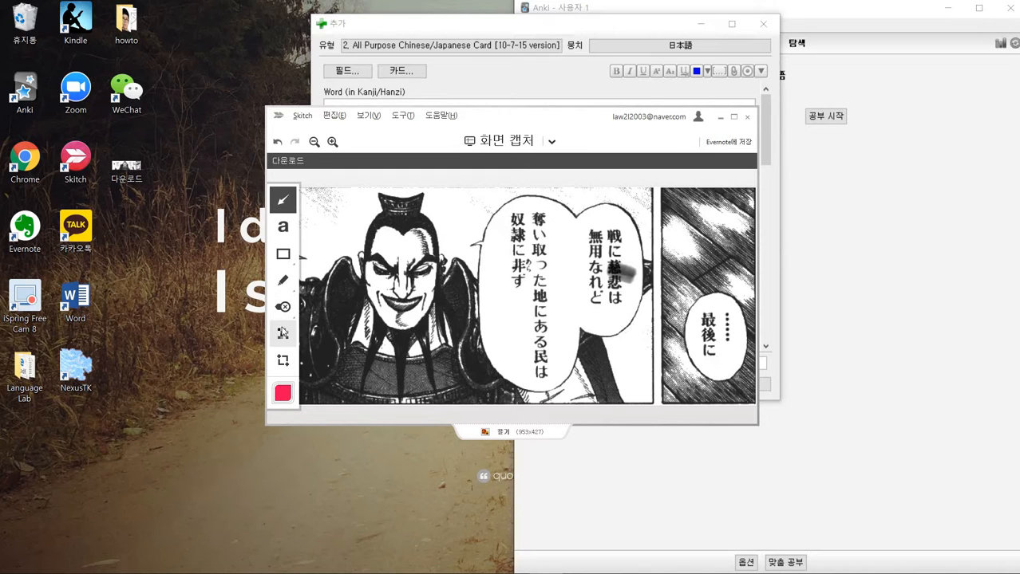
- Pixelate the word 慈悲 in the right speech bubble of the image
left_click(282, 332)
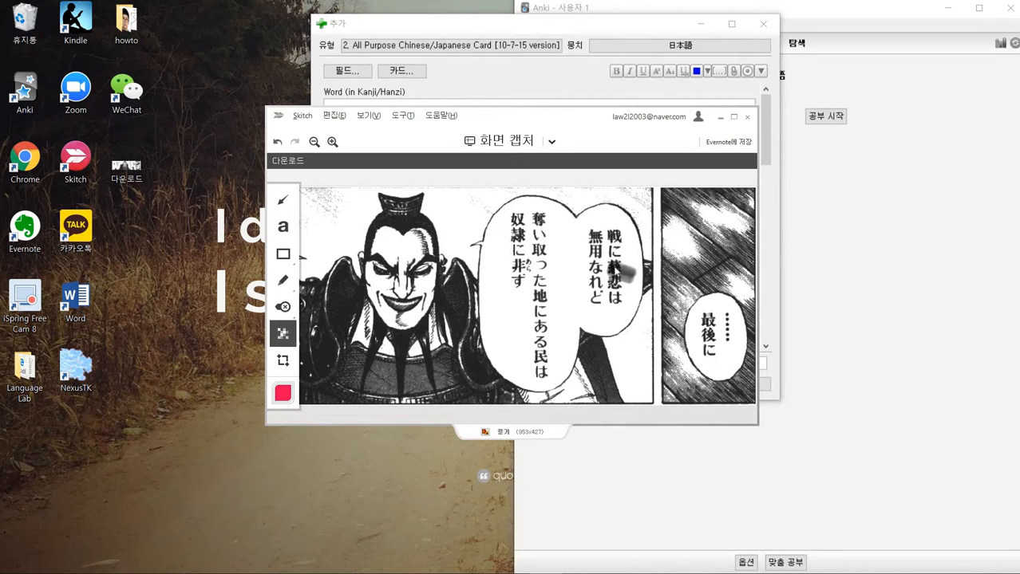
left_click_drag(609, 259, 636, 292)
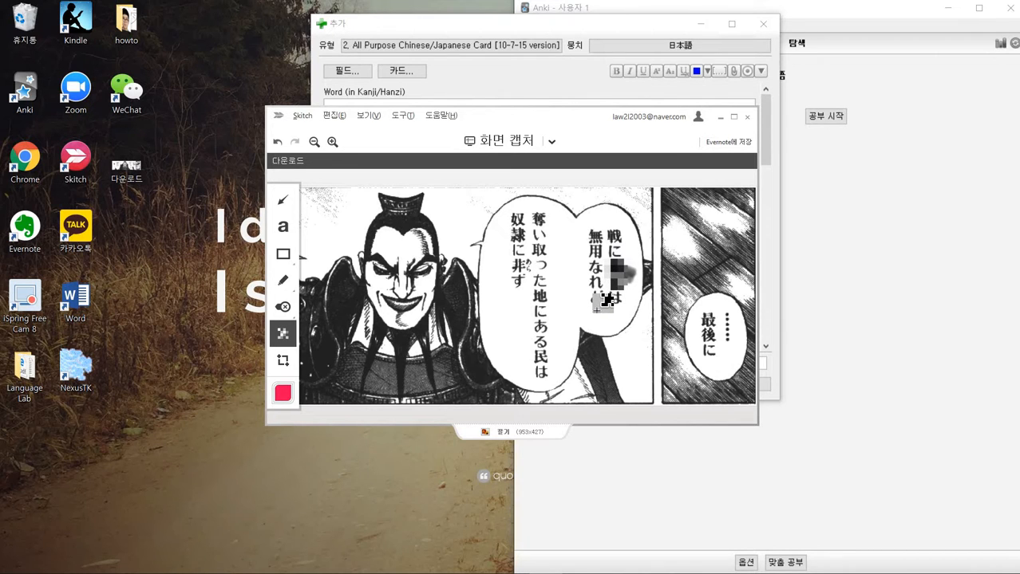
- Paste the edited image into the Picture/Red Front Side field of the Add dialog
left_click(524, 86)
left_click(402, 198)
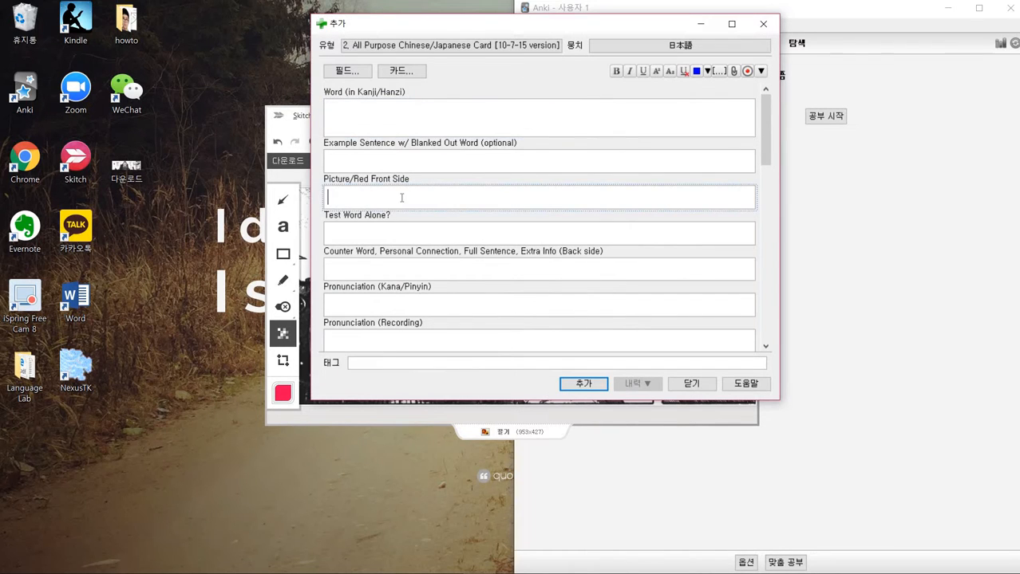
key("ctrl+v")
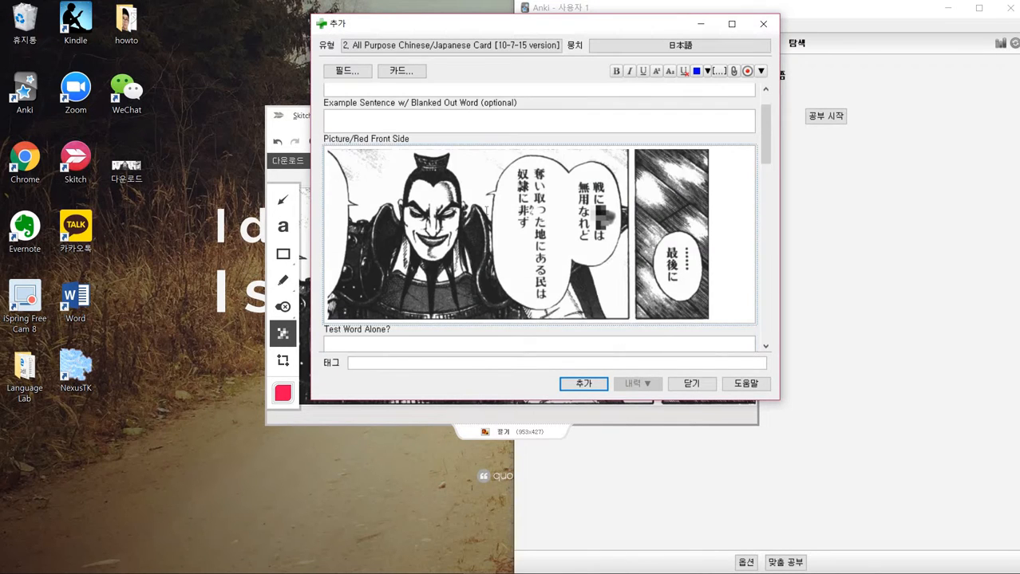
- Enter 慈悲 in the Word (in Kanji/Hanzi) field using the Japanese input method
scroll(489, 211, "down", 1)
scroll(528, 210, "up", 1)
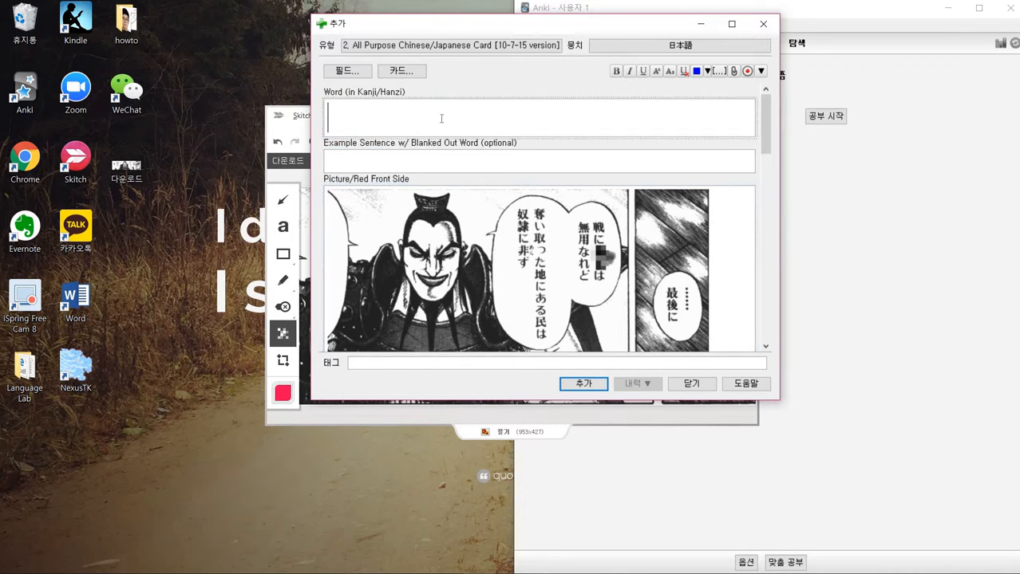
scroll(512, 182, "down", 1)
scroll(513, 182, "up", 1)
key("super+space")
type("jihi")
key("space")
key("Return")
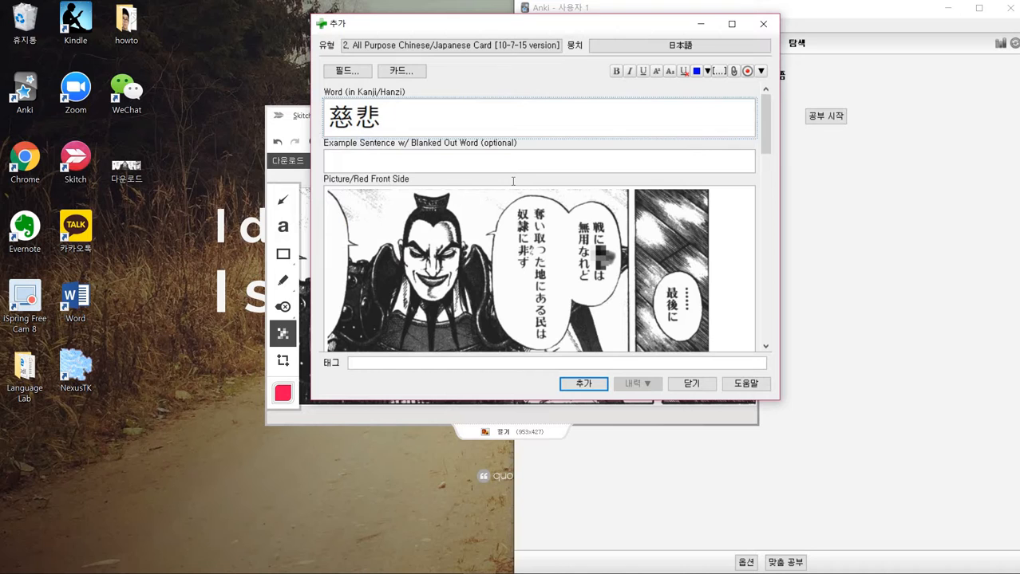
left_click(482, 167)
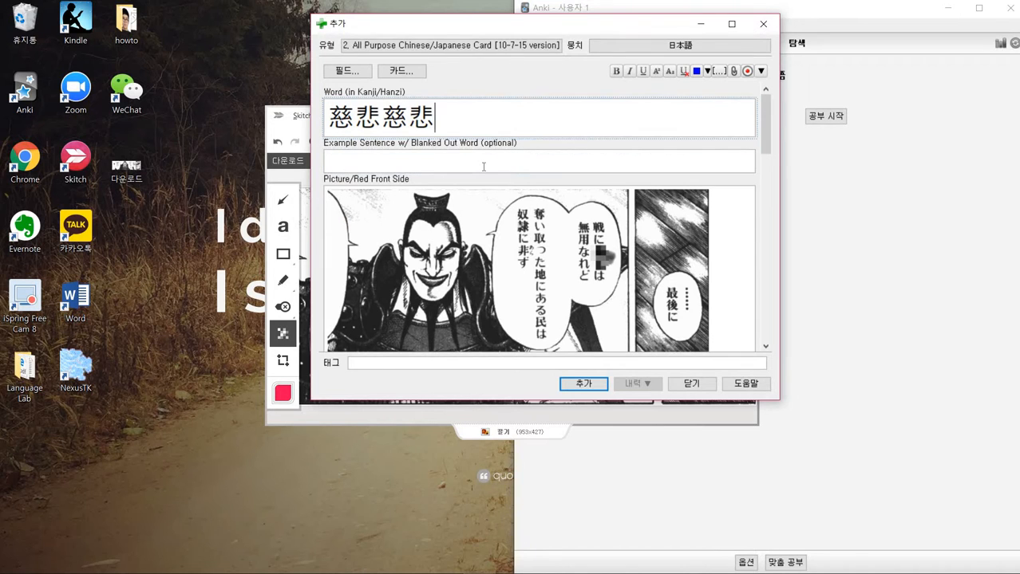
key("BackSpace")
key("BackSpace")
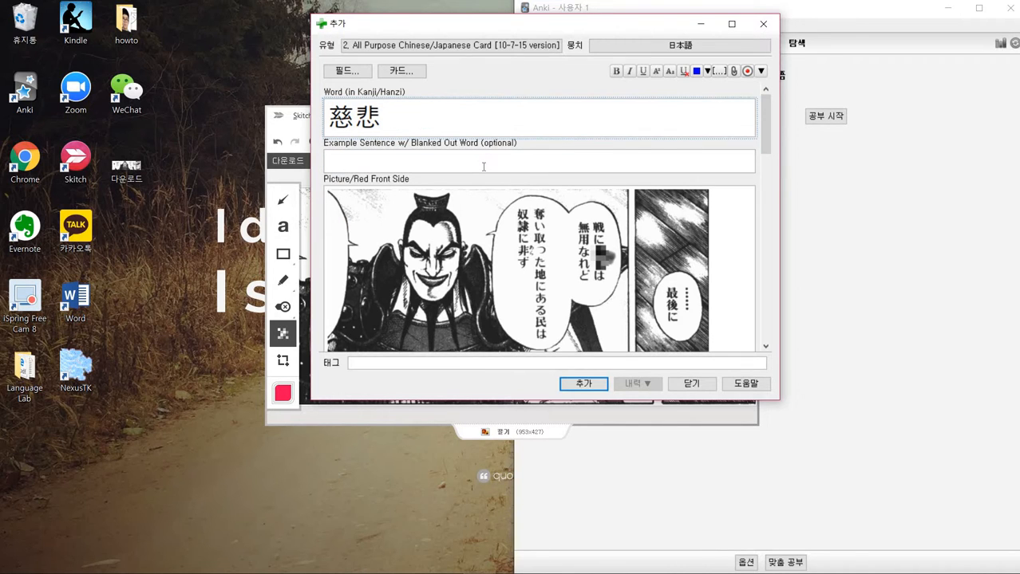
- Type the sentence 戦に慈悲は無用なれど奪い取った地にある民は奴隷にあらず。 in the Example Sentence field
left_click(483, 167)
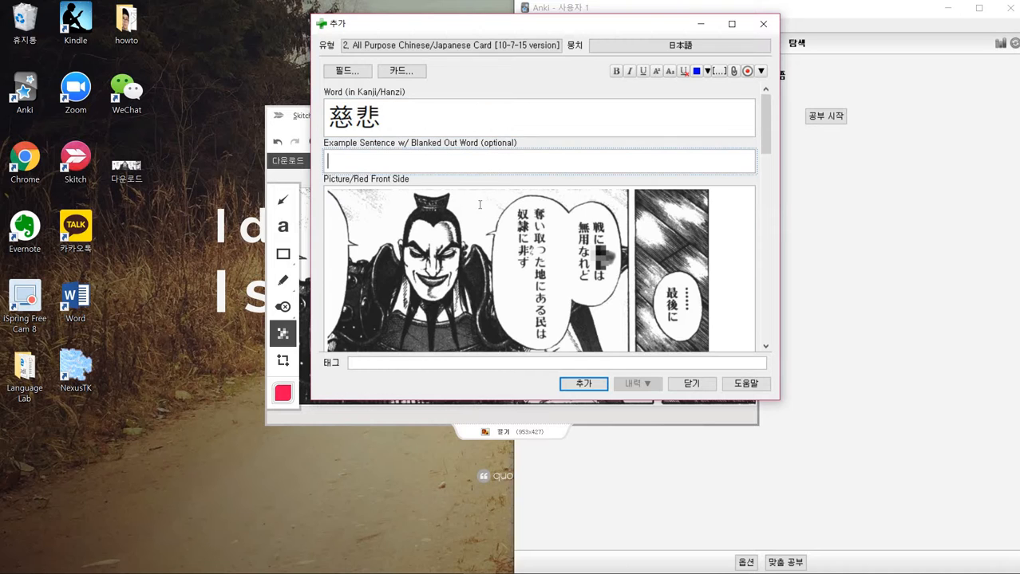
scroll(497, 223, "down", 1)
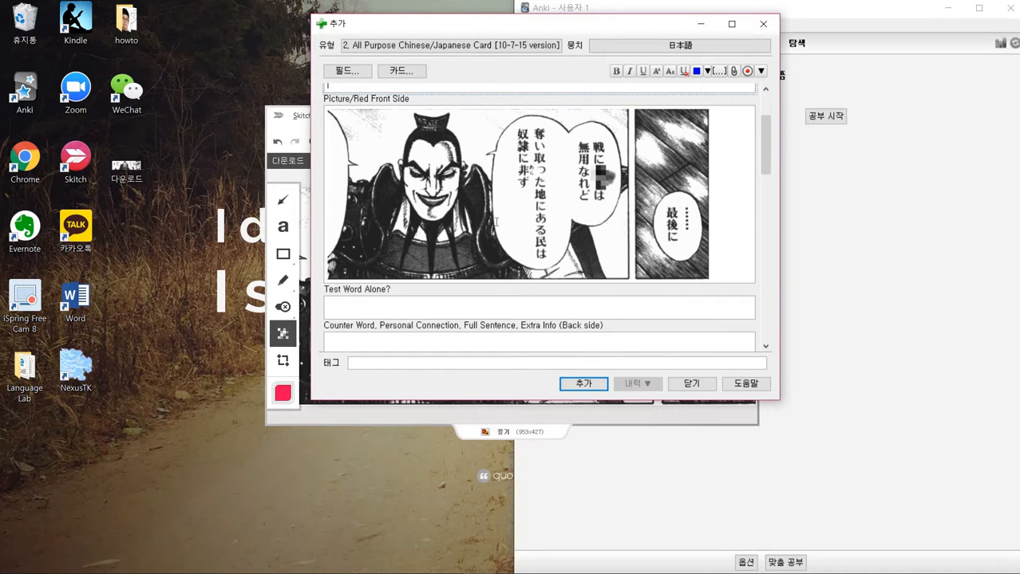
scroll(495, 223, "up", 1)
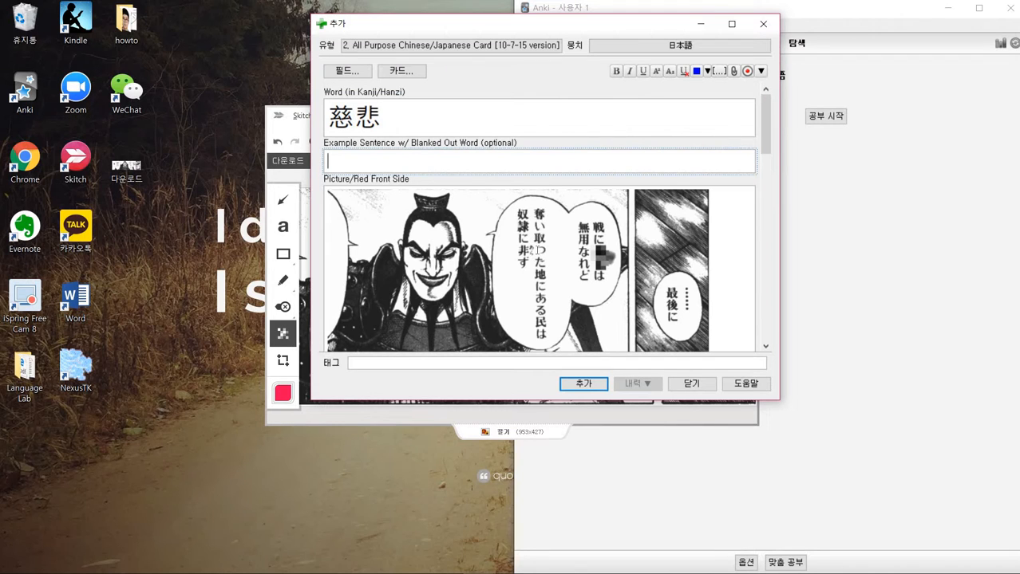
type("d")
key("BackSpace")
type("d")
key("BackSpace")
type("ikusani")
key("space")
key("Return")
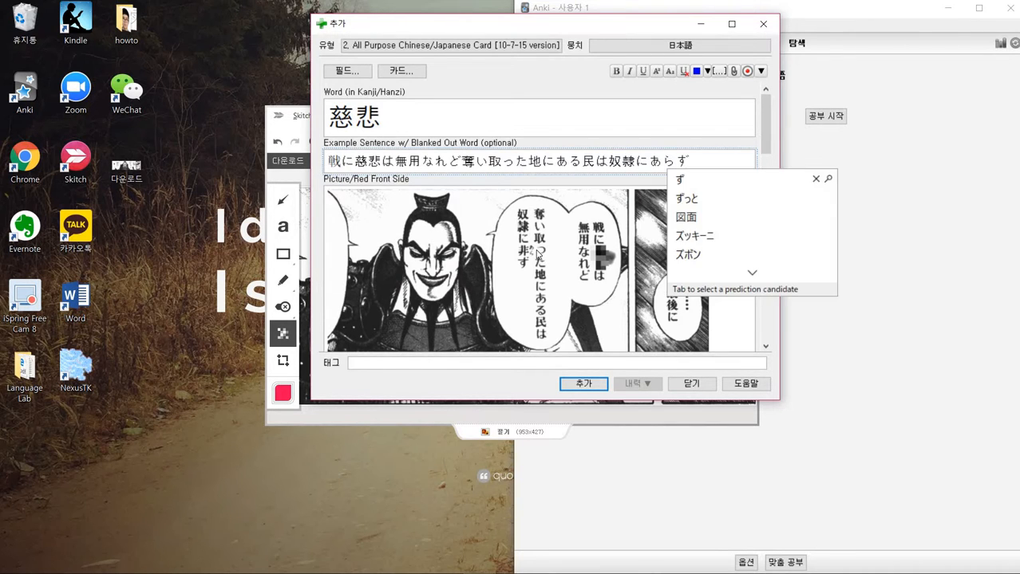
key("Return")
type("。")
key("Return")
- Copy the example sentence into the Counter Word, Personal Connection, Full Sentence, Extra Info (Back side) field
key("ctrl+a")
key("ctrl+c")
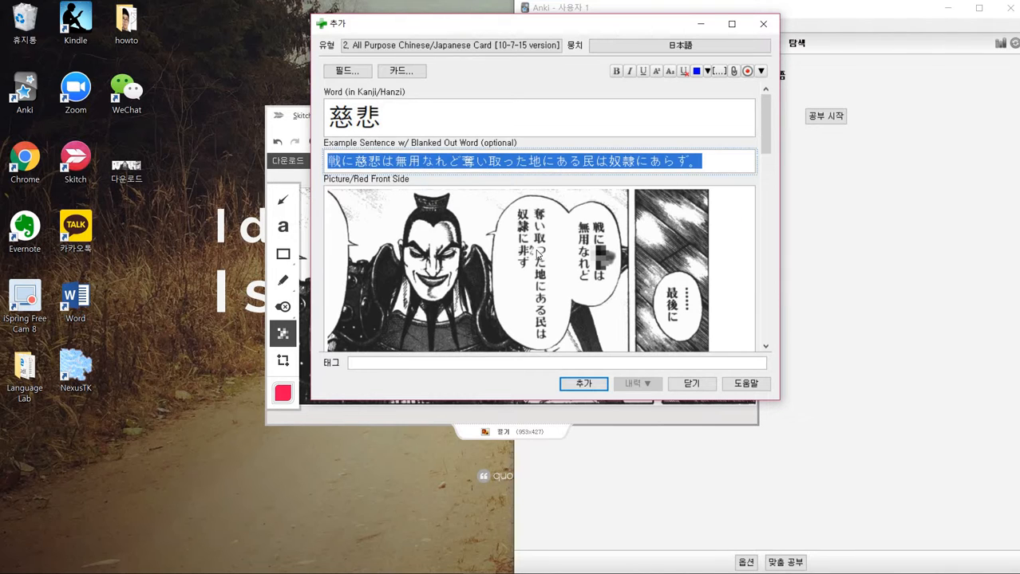
scroll(618, 144, "down", 3)
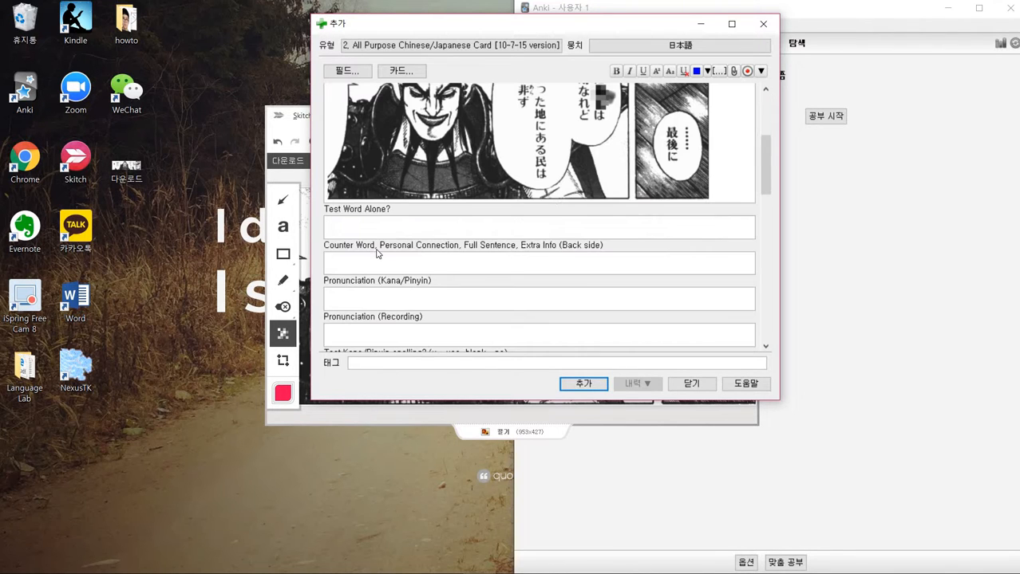
scroll(430, 236, "up", 3)
scroll(383, 296, "down", 4)
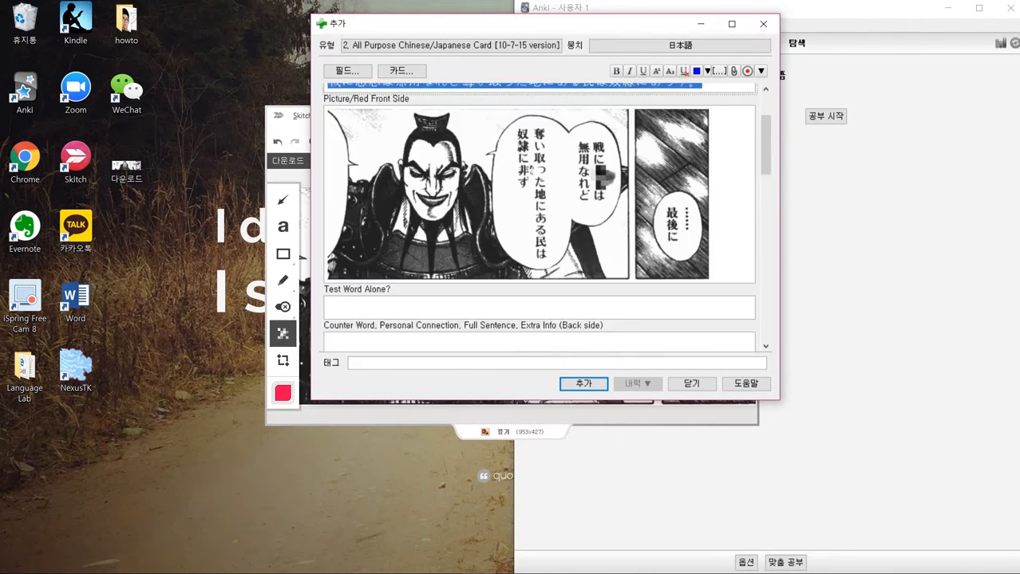
scroll(382, 273, "down", 2)
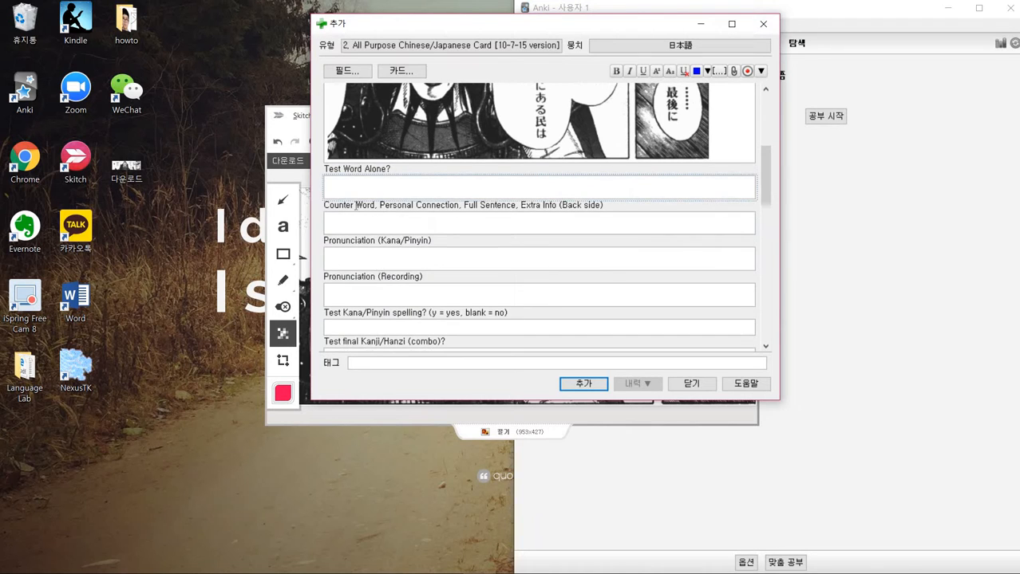
left_click(328, 183)
left_click_drag(462, 205, 518, 205)
left_click(484, 224)
key("ctrl+v")
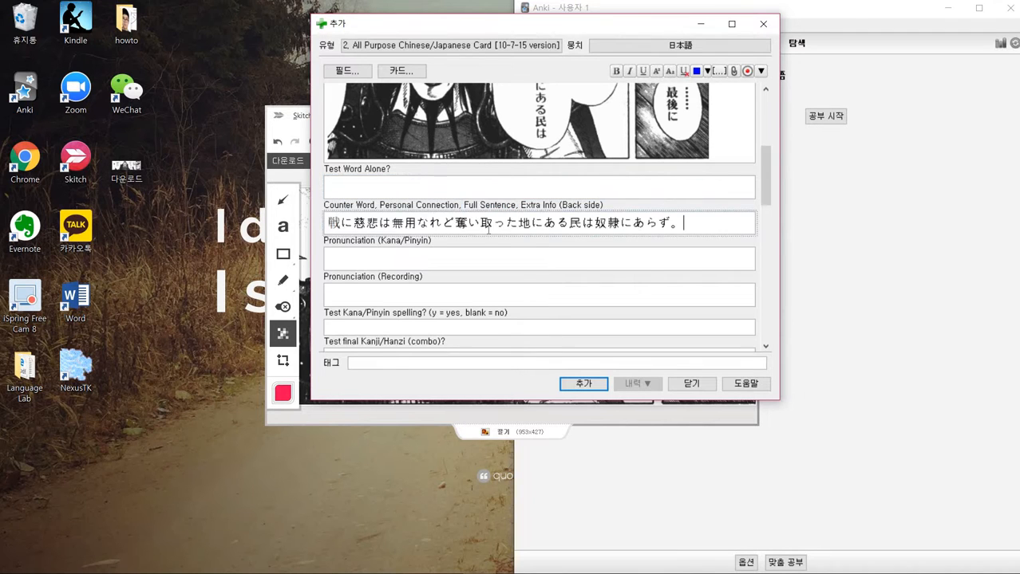
- Replace 慈悲 in the Example Sentence field with a blank of underscores
scroll(508, 232, "up", 5)
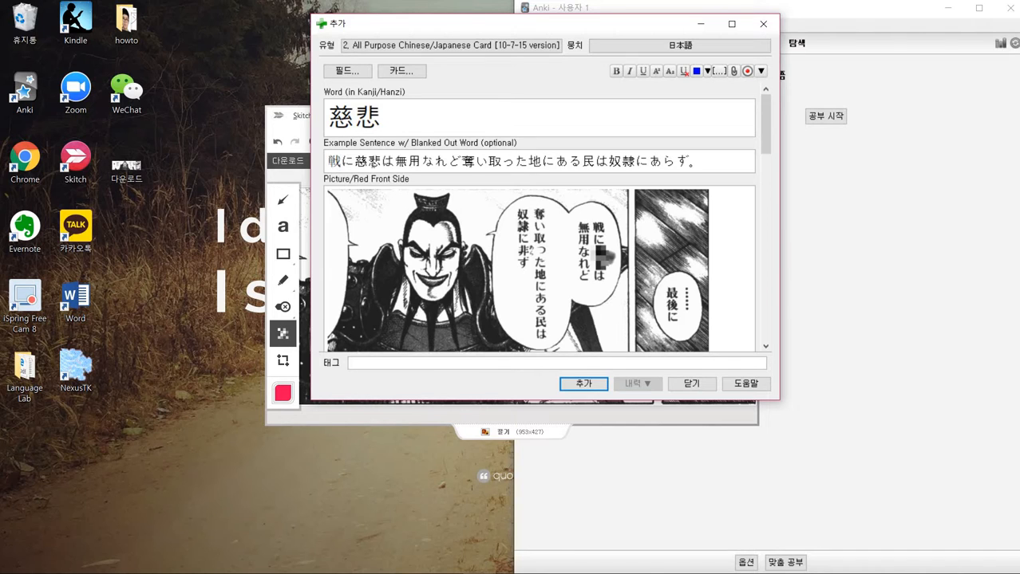
left_click_drag(354, 161, 381, 161)
key("BackSpace")
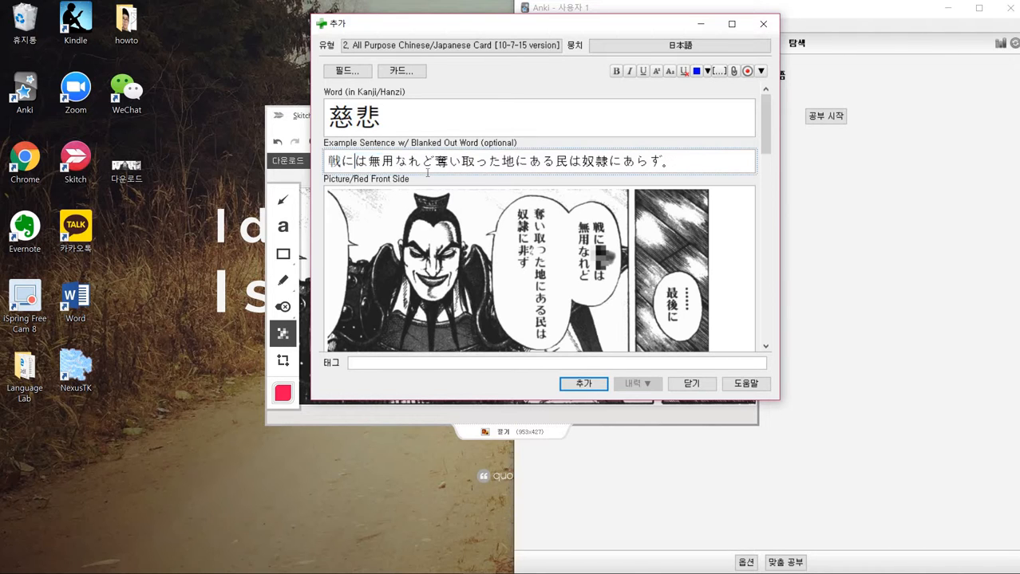
type("＿＿")
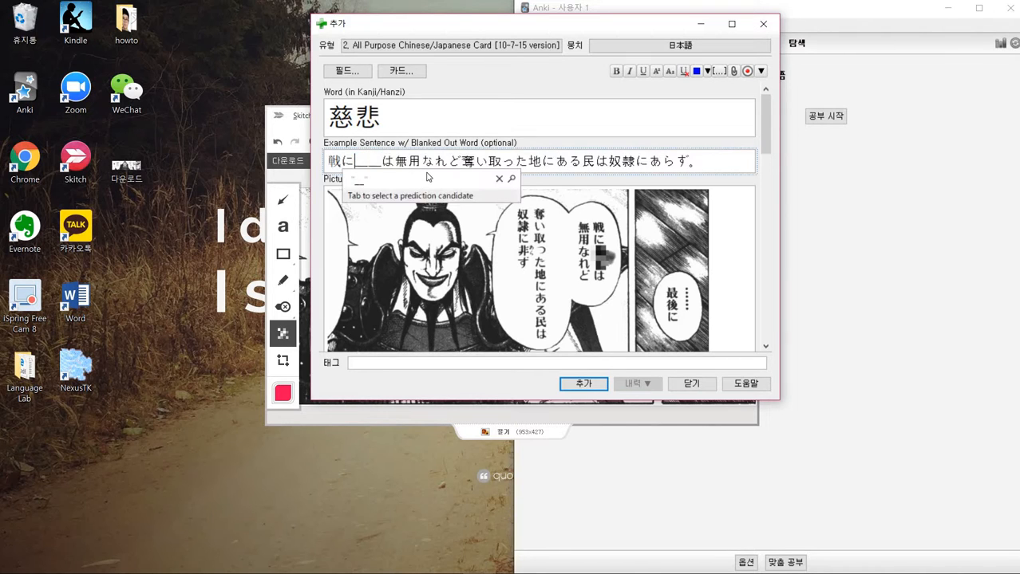
key("BackSpace")
key("BackSpace")
key("super+space")
key("super+space")
key("super+space")
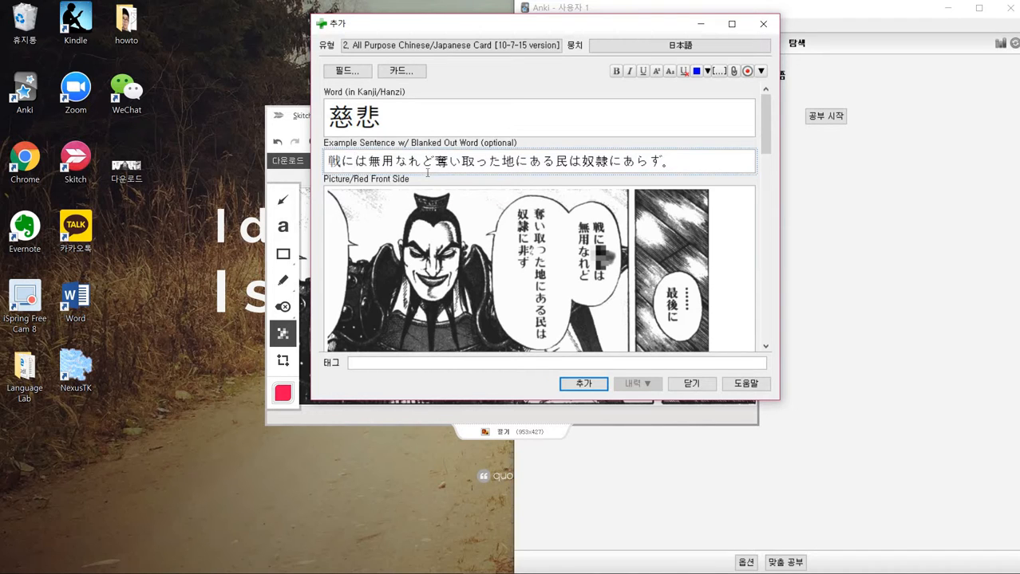
type("_____")
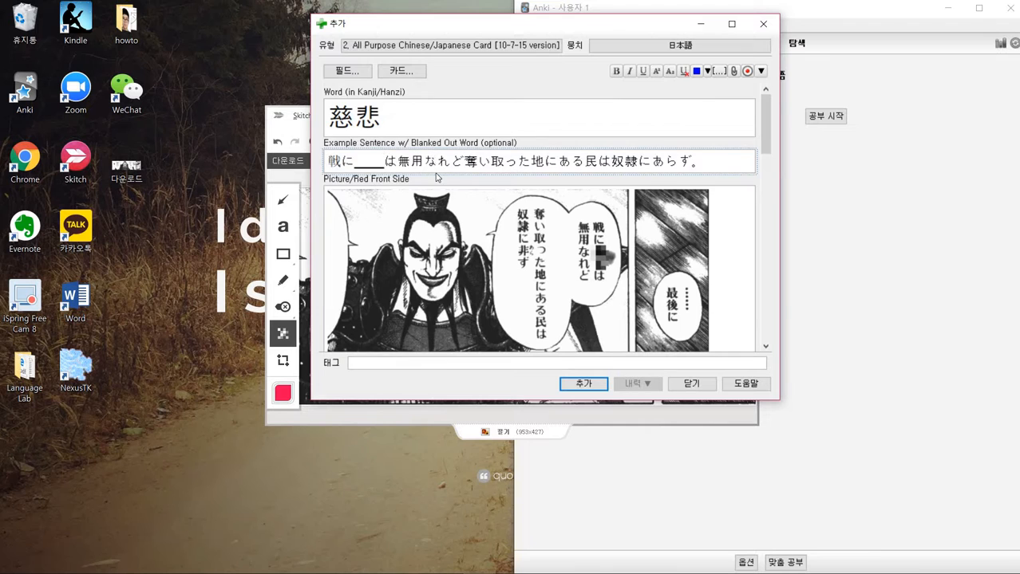
- Copy the word 慈悲, switch to the Multi JP.html page in Chrome, and enter it in the multisearch box
scroll(436, 169, "down", 3)
scroll(418, 218, "down", 1)
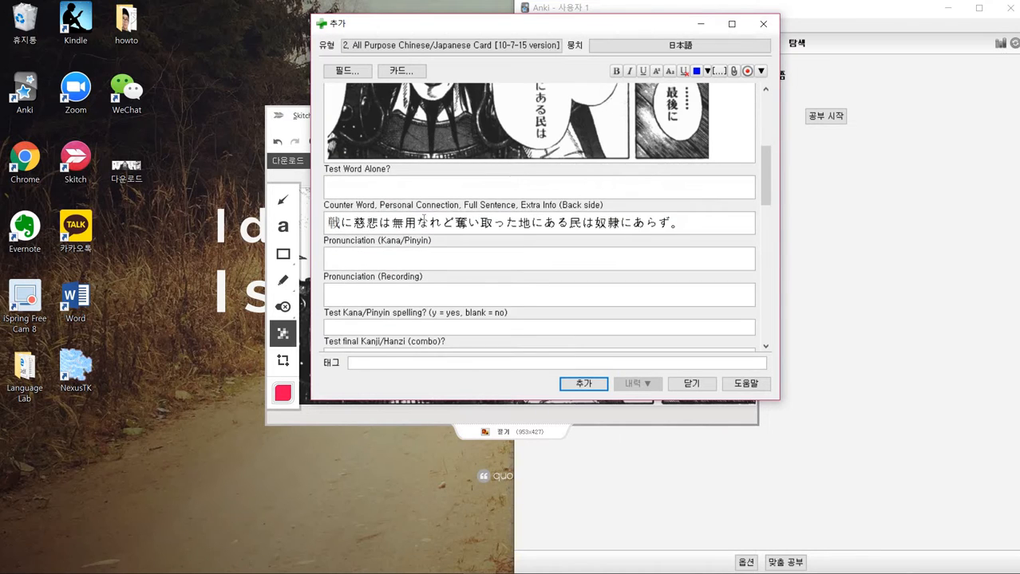
scroll(418, 218, "up", 5)
double_click(359, 121)
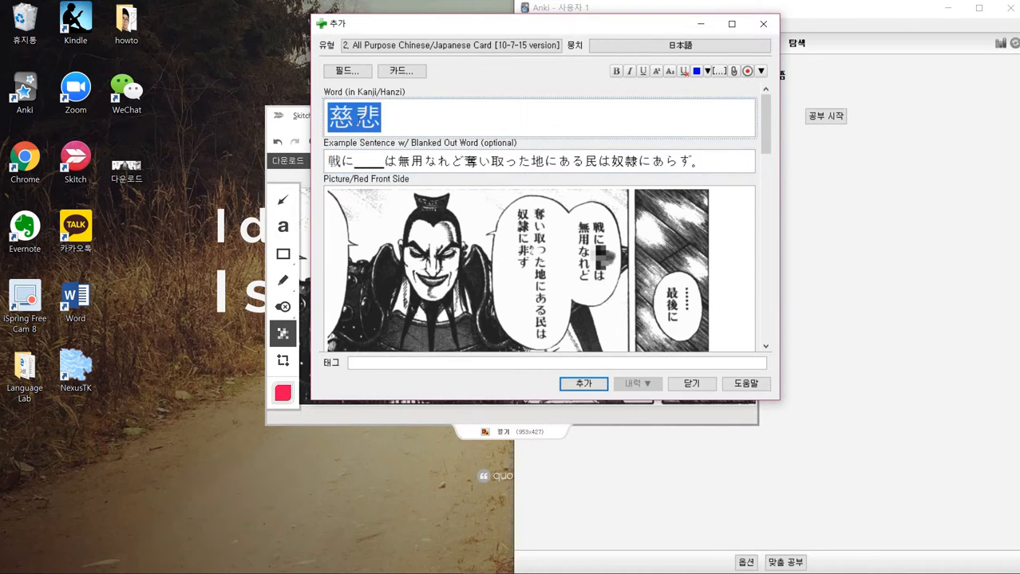
scroll(395, 220, "down", 3)
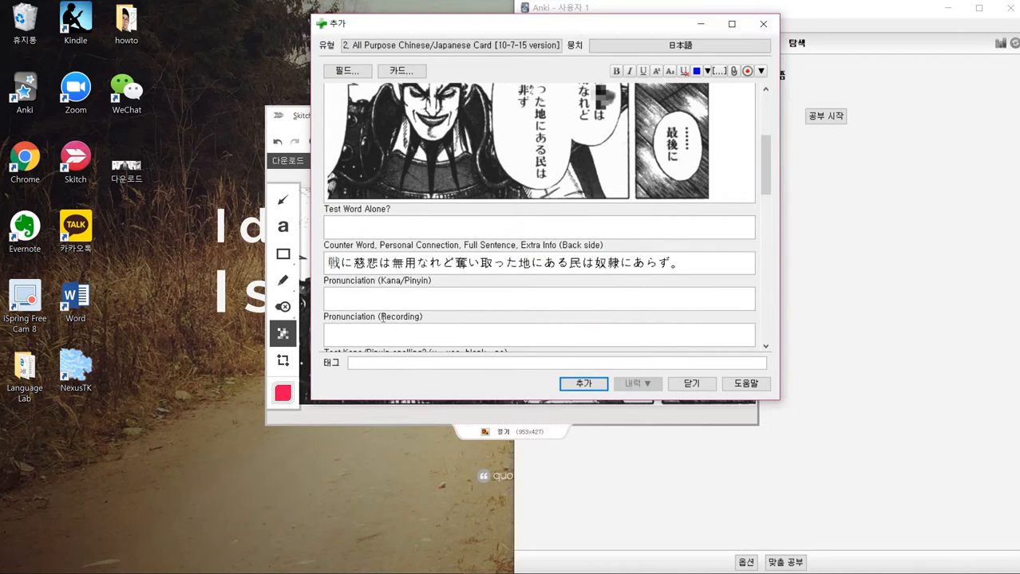
left_click_drag(383, 317, 450, 321)
left_click_drag(379, 280, 445, 290)
scroll(443, 288, "down", 3)
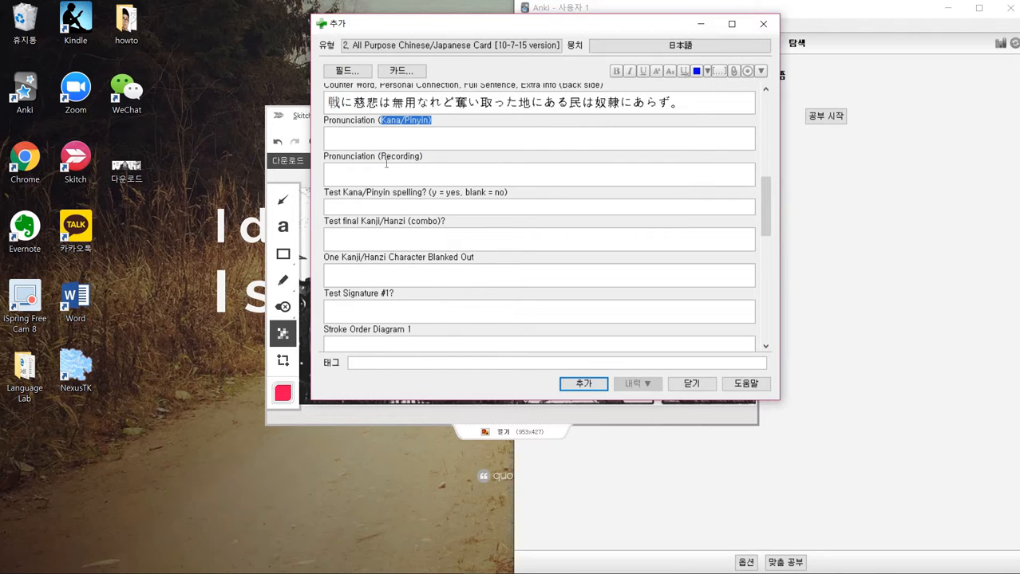
key("alt+Tab")
key("alt+Tab")
key("alt+Tab")
key("alt+Tab")
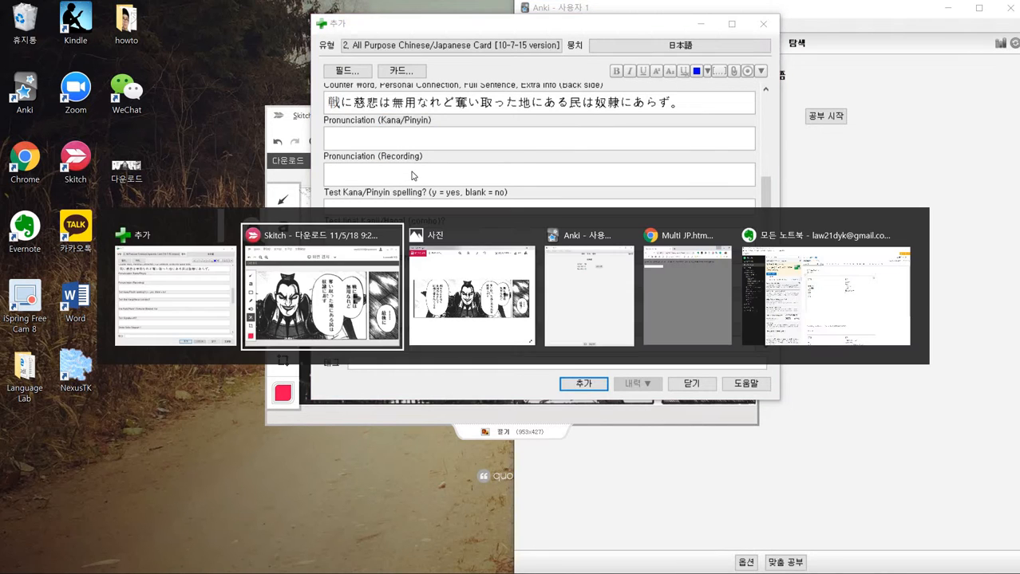
type("慈悲")
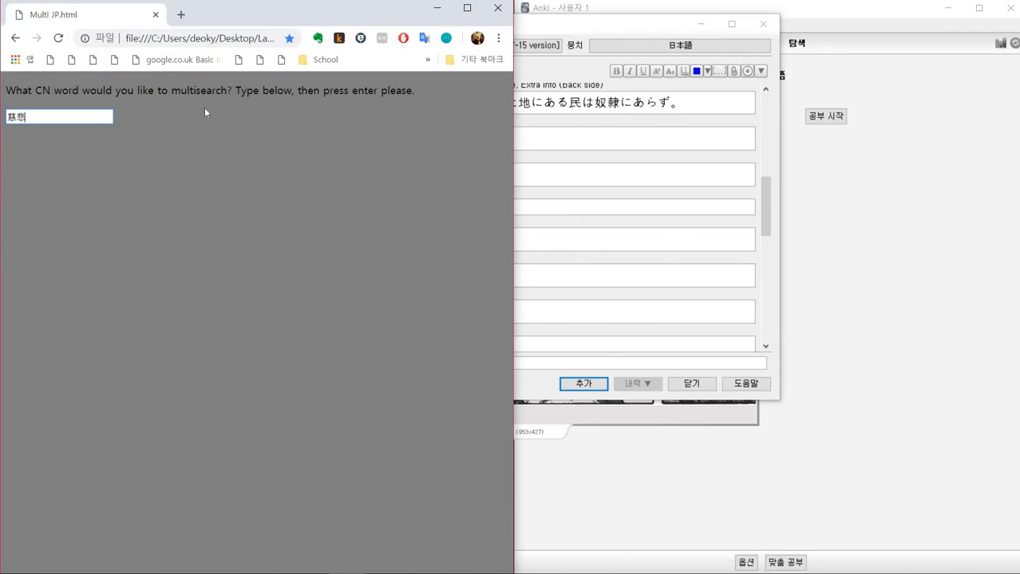
- Run the multisearch for 慈悲 and look through the opened dictionary, pronunciation and image result tabs
left_click(469, 9)
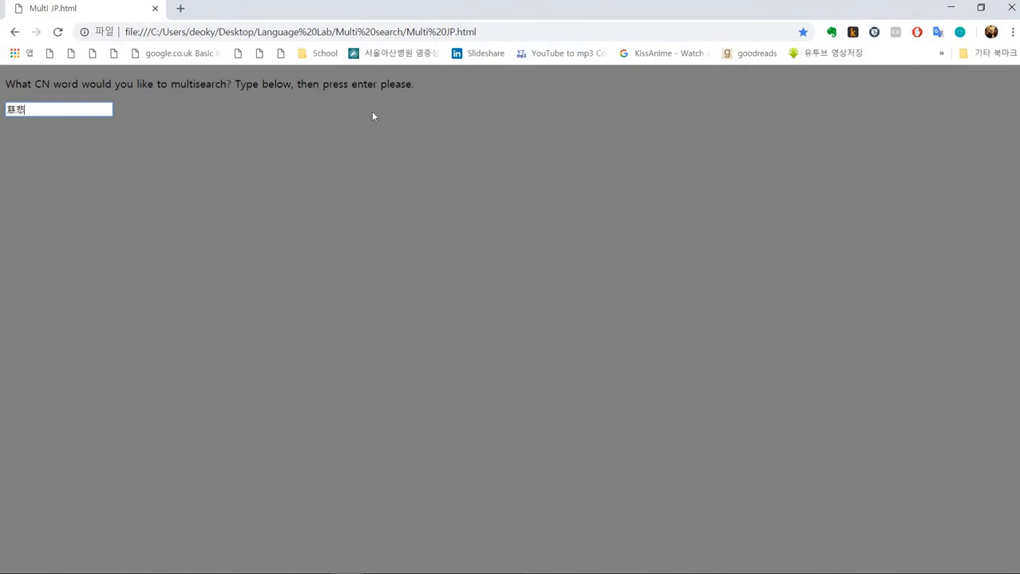
key("Return")
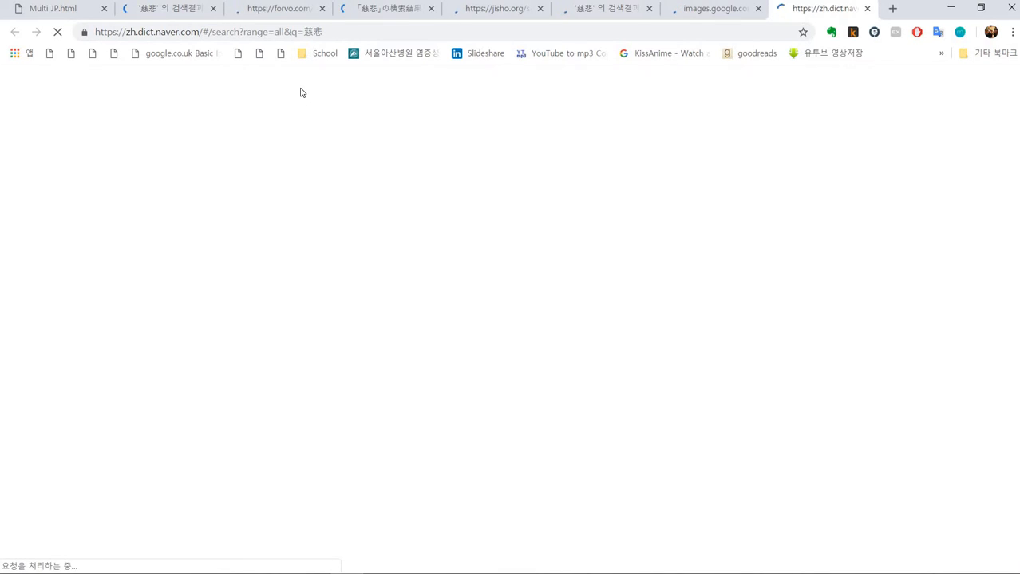
left_click(184, 12)
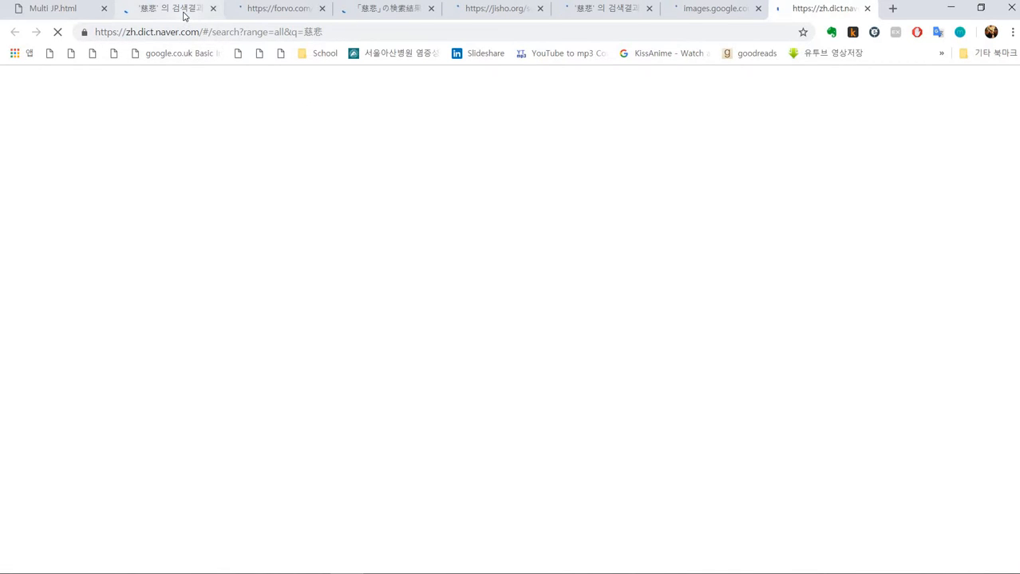
left_click(255, 15)
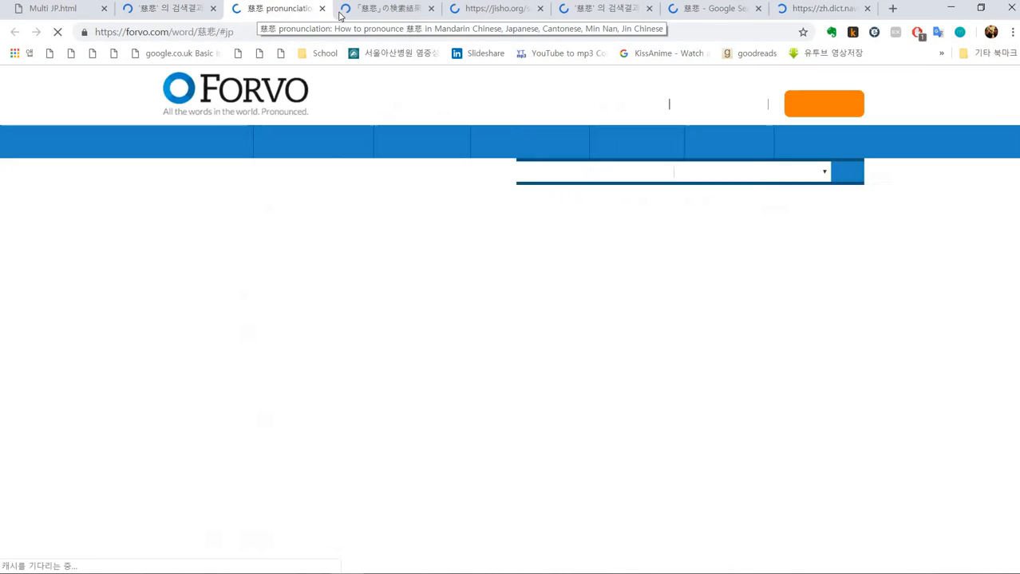
left_click(359, 11)
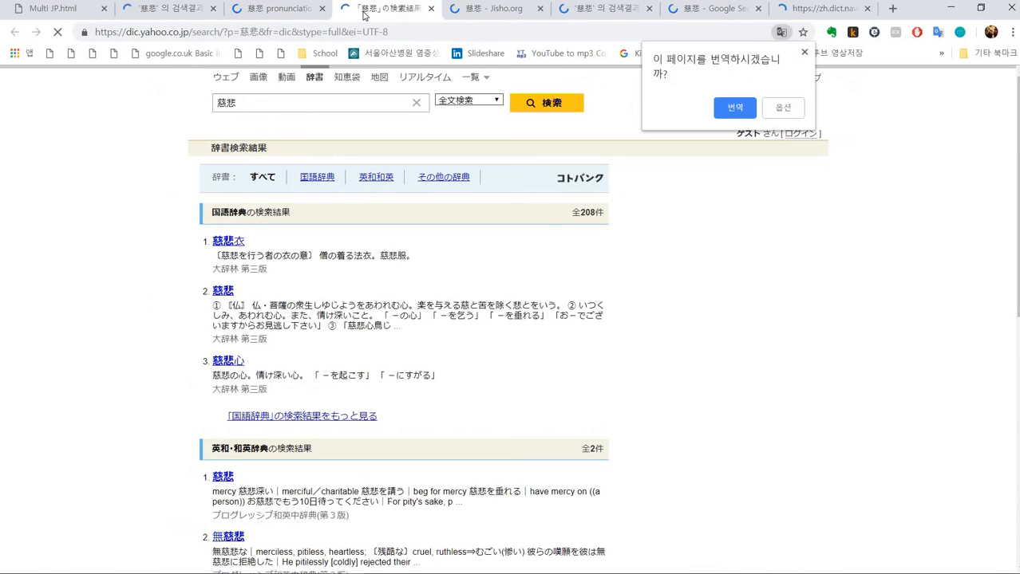
left_click(486, 13)
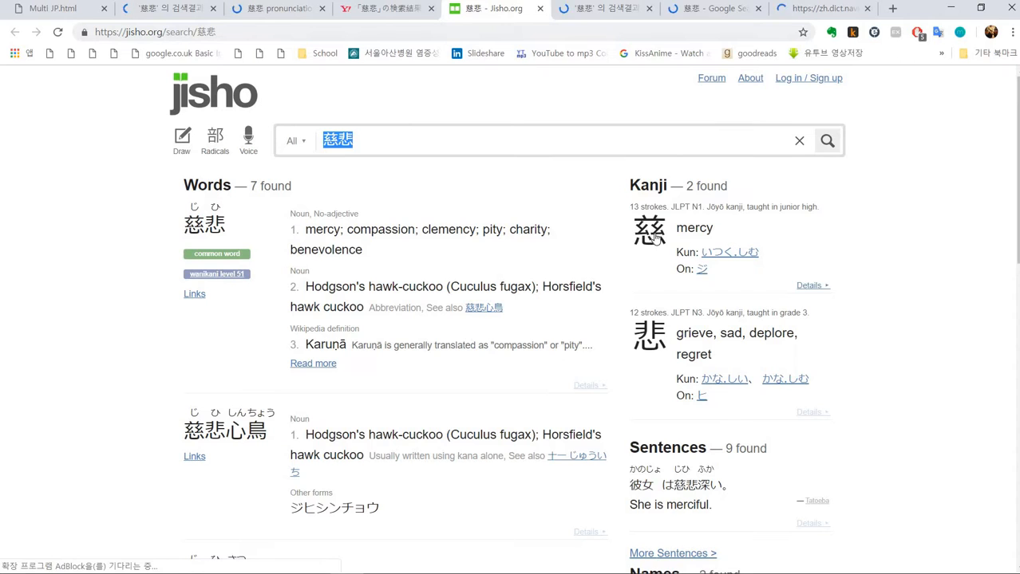
left_click(584, 12)
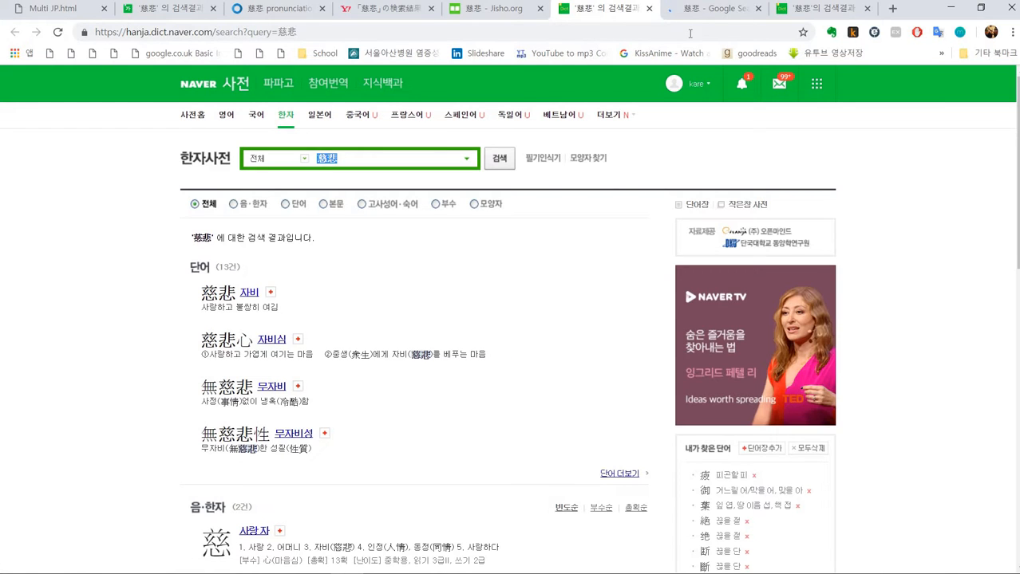
left_click(702, 11)
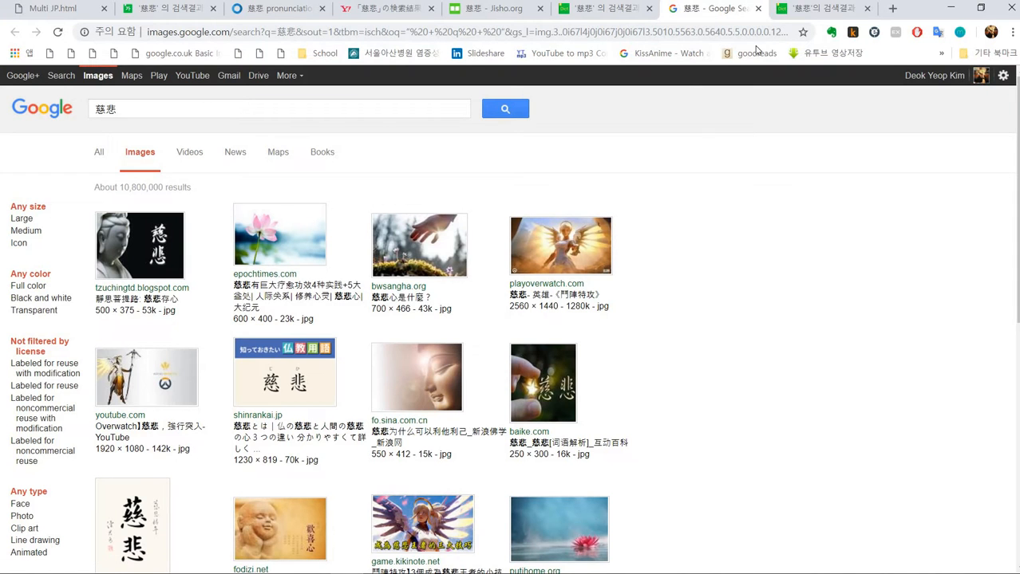
left_click(810, 9)
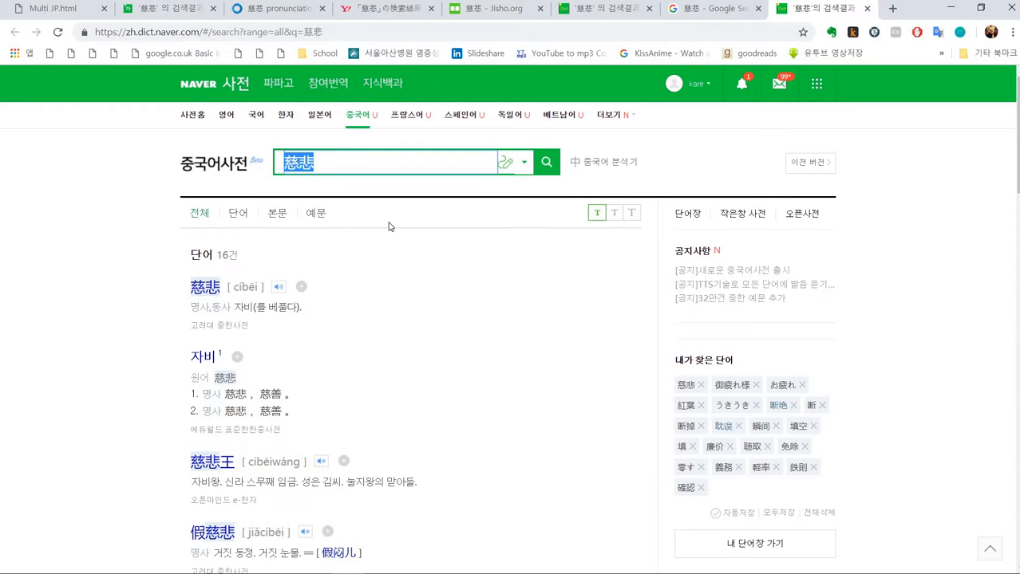
scroll(389, 227, "down", 3)
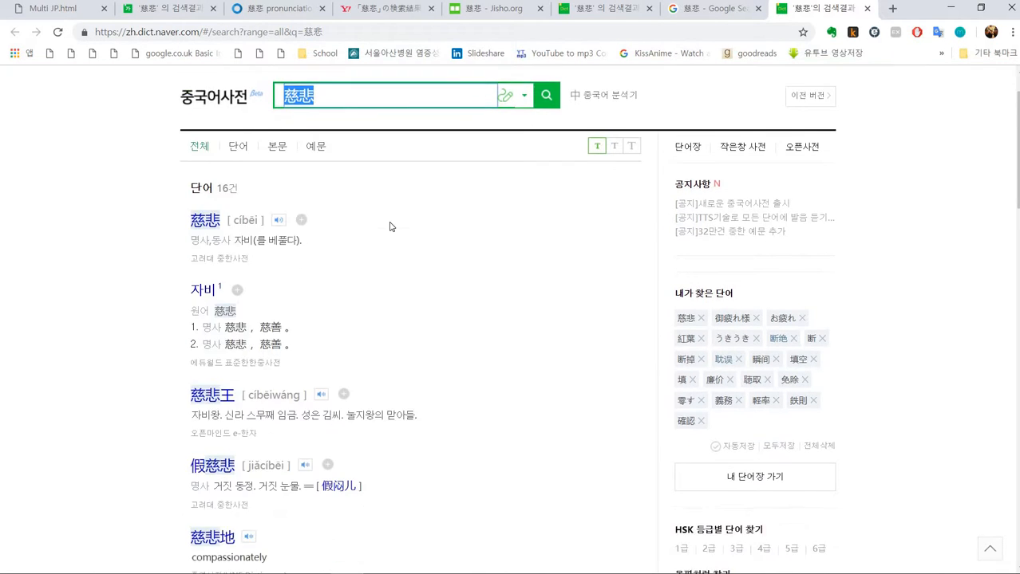
scroll(147, 299, "up", 3)
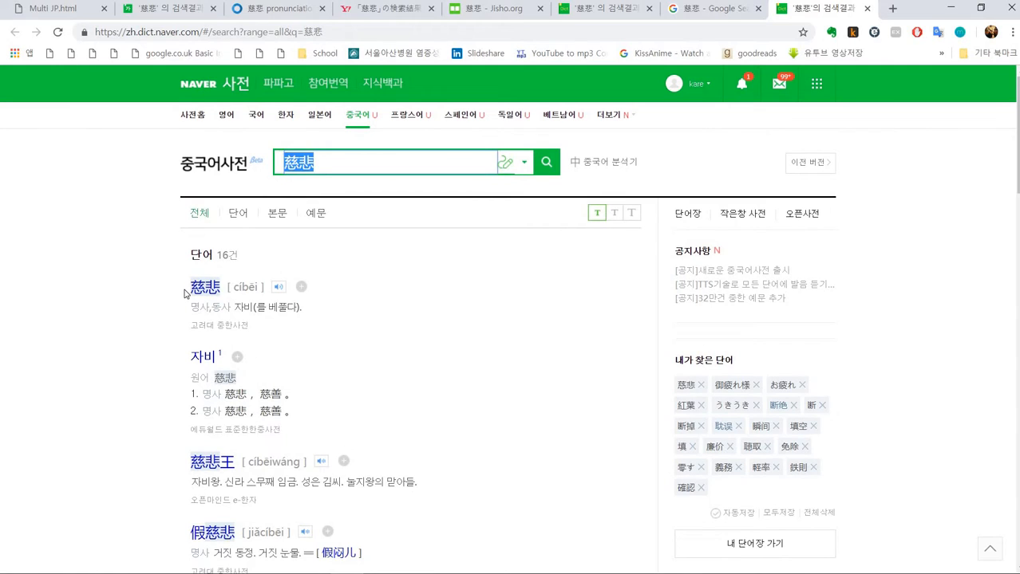
- Copy 慈悲 [ cībēi ] from the Chinese dictionary and paste it on a new line of the Counter Word, Personal Connection, Full Sentence, Extra Info field
left_click_drag(190, 289, 264, 289)
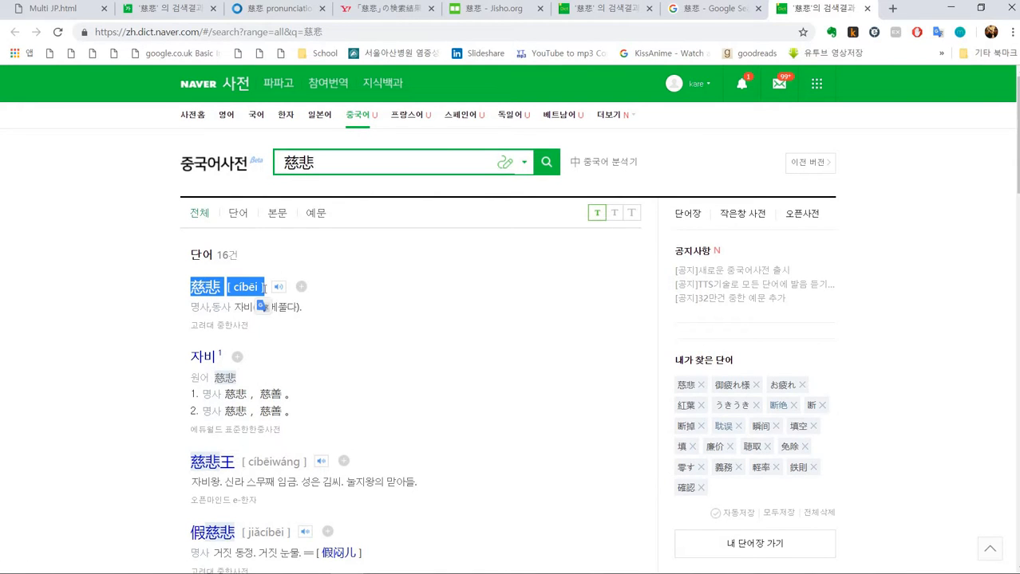
key("alt+Tab")
scroll(493, 178, "up", 3)
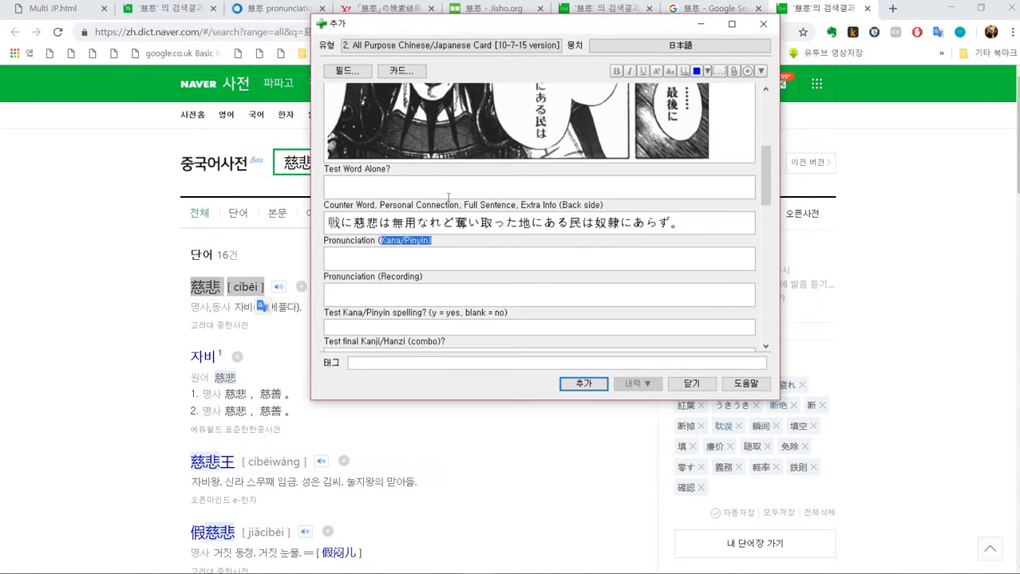
left_click_drag(556, 204, 664, 210)
left_click(683, 223)
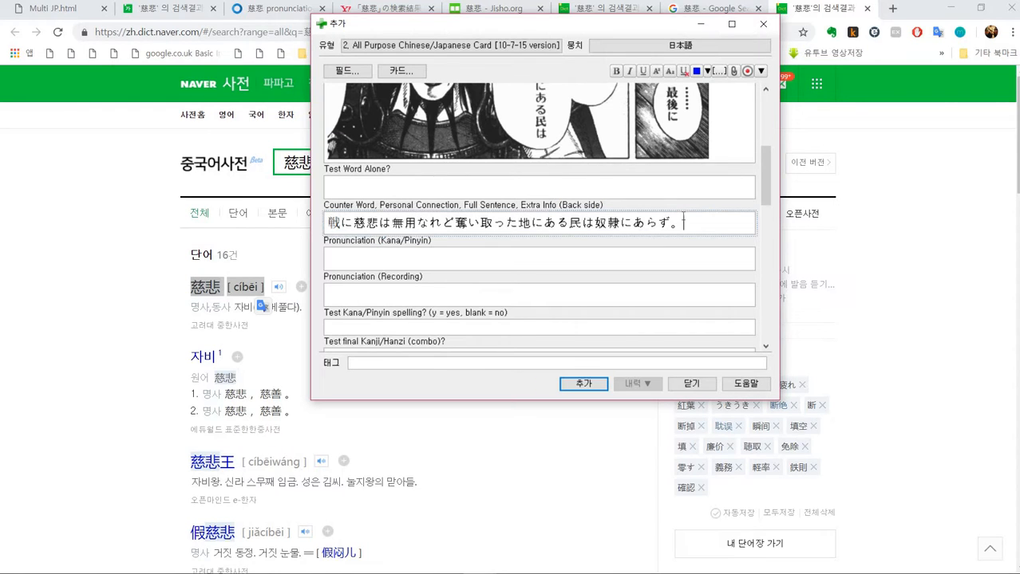
key("Return")
type("慈悲 [ cíbēi ]")
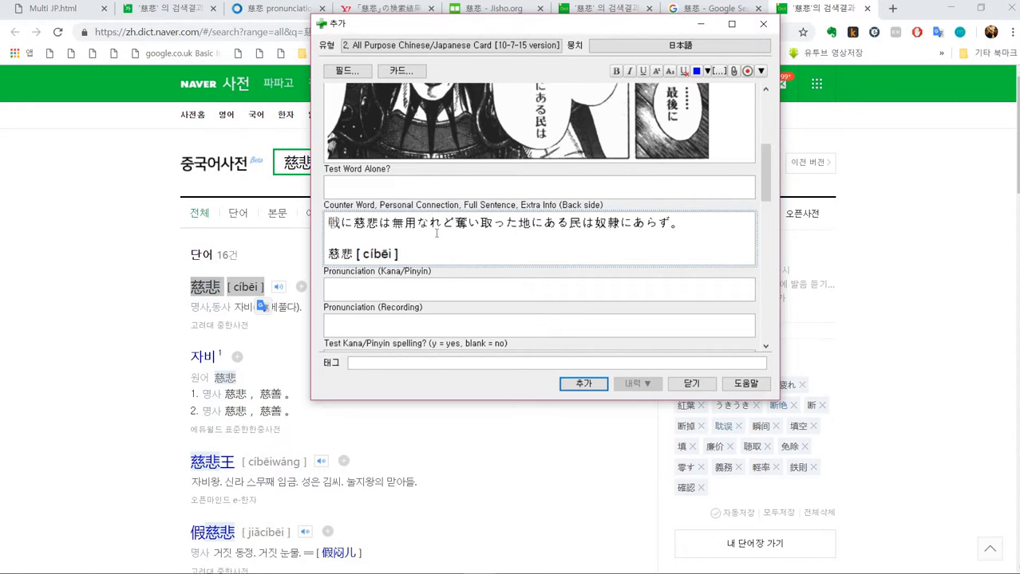
- Download the Mandarin pronunciation mp3 of 慈悲 from Forvo and add it to the Pronunciation (Recording) field
scroll(437, 233, "up", 5)
scroll(441, 242, "down", 5)
left_click(164, 285)
scroll(333, 226, "down", 2)
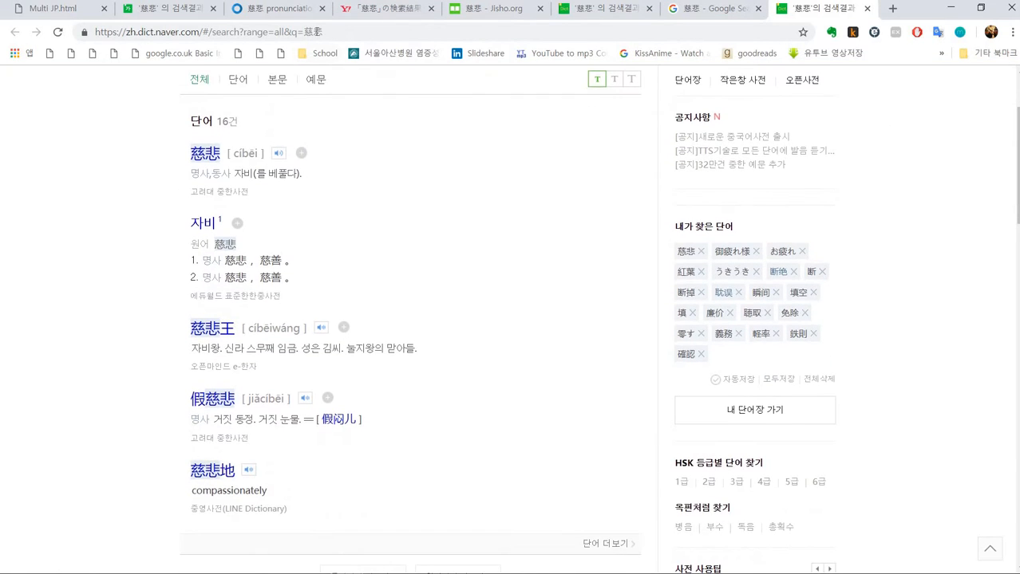
left_click(286, 11)
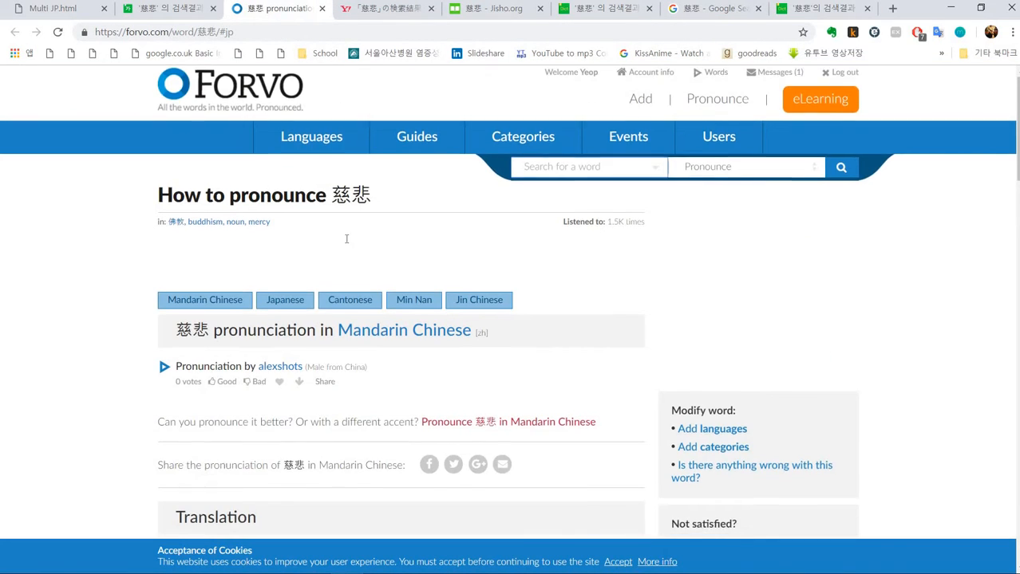
scroll(347, 239, "down", 2)
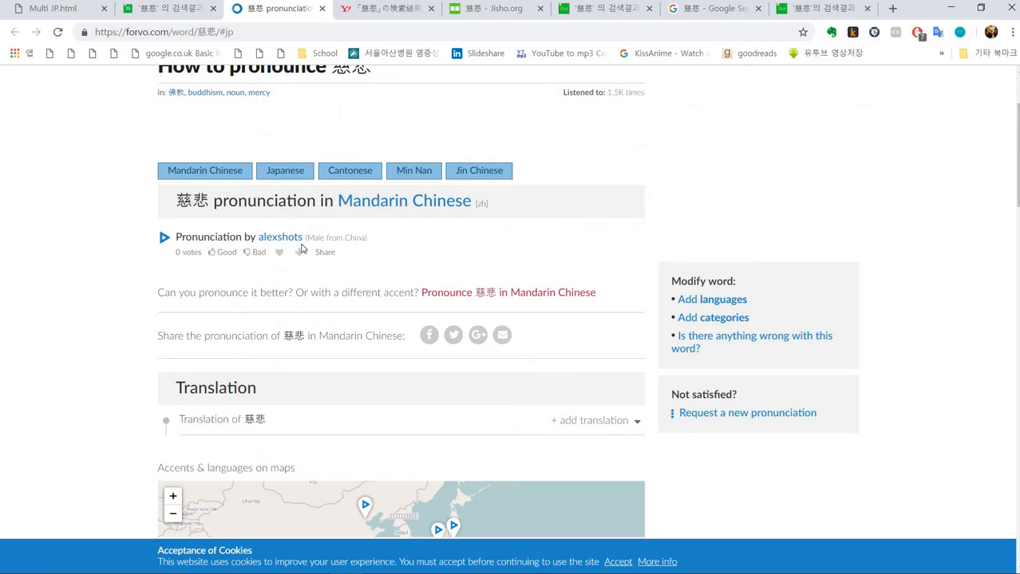
left_click(302, 255)
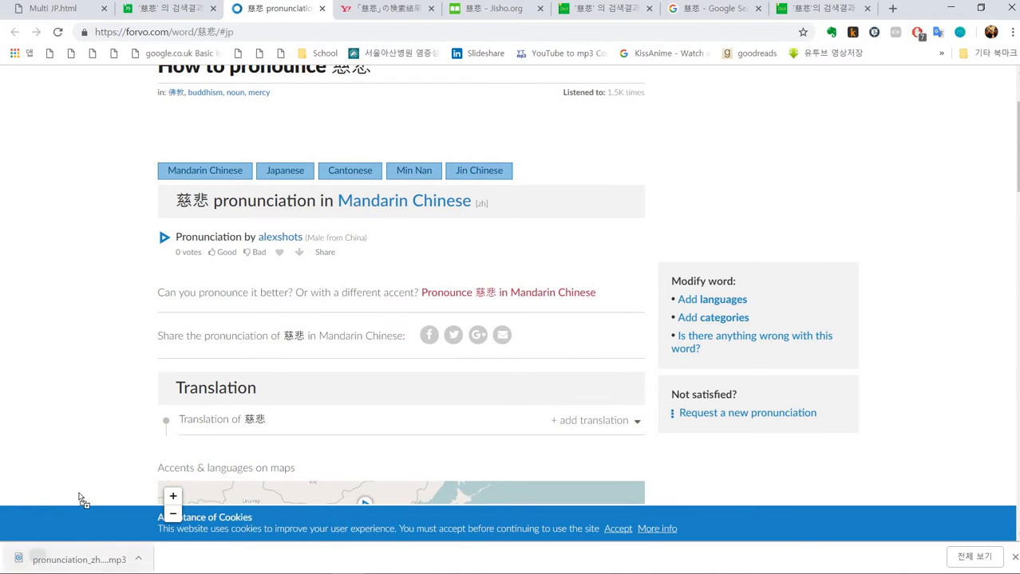
left_click_drag(74, 558, 405, 328)
key("alt+Tab")
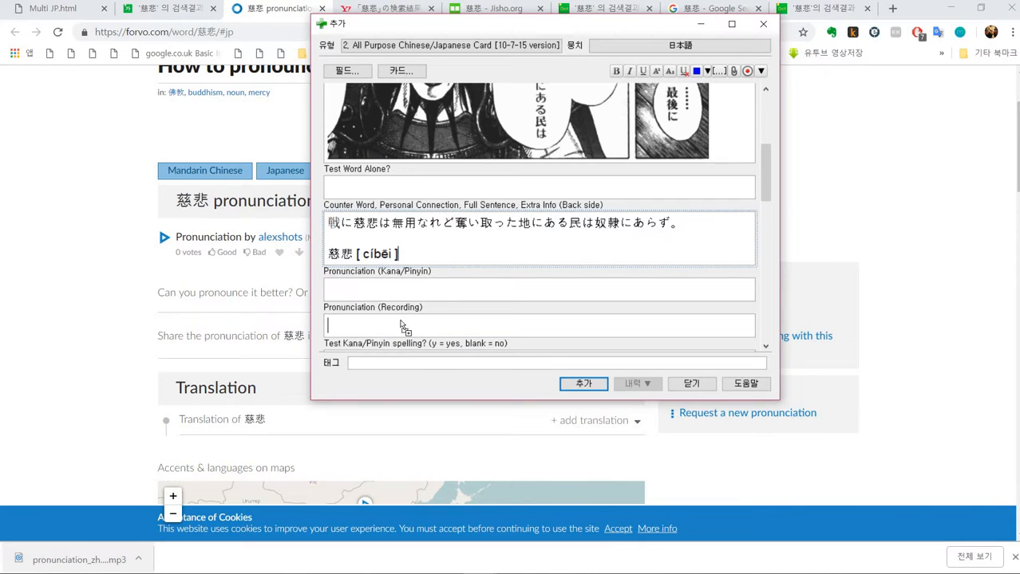
left_click(410, 291)
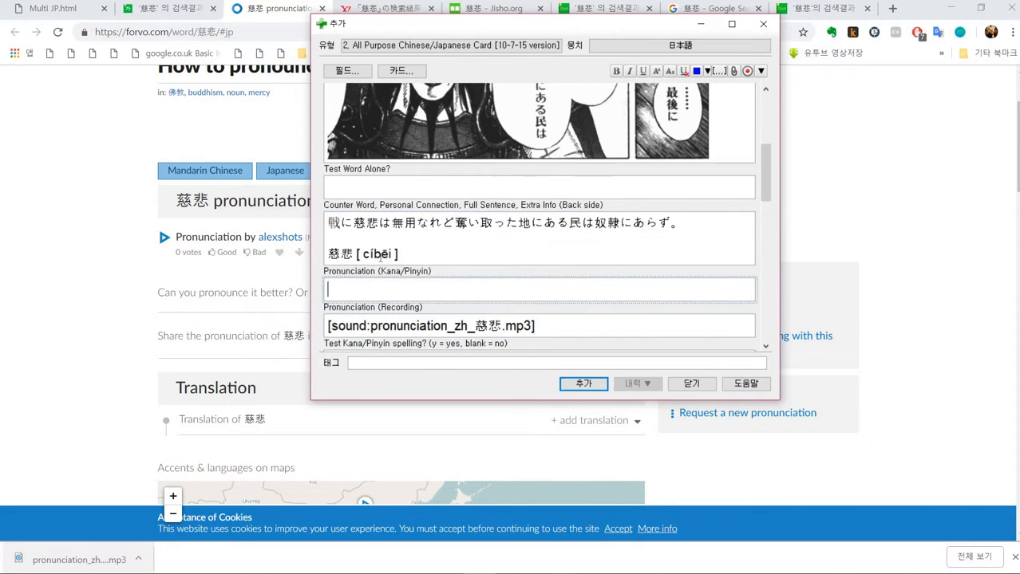
- Copy the reading じひ from the Japanese dictionary entry and paste it into the Pronunciation (Kana/Pinyin) field
left_click(167, 9)
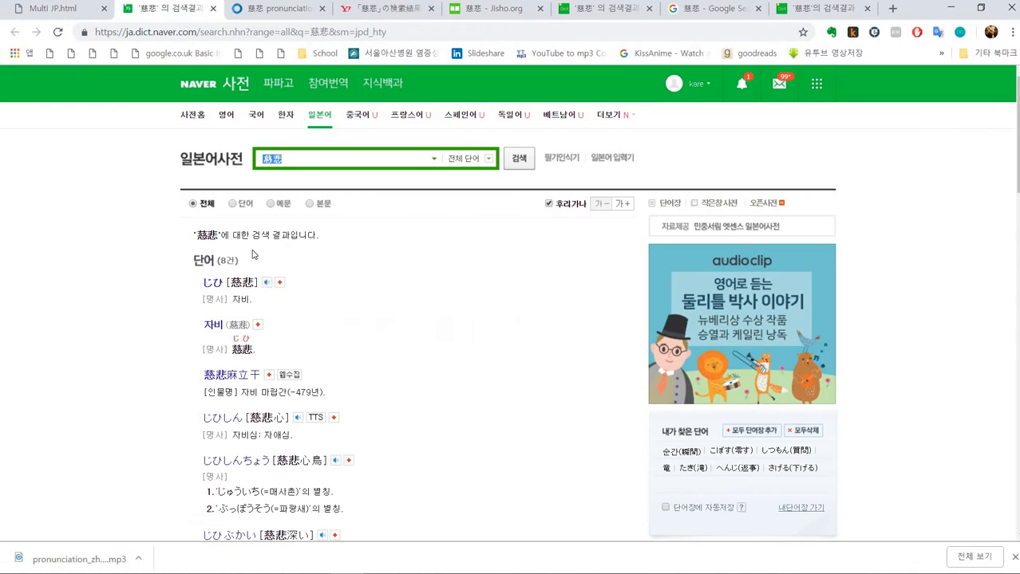
left_click(200, 288)
left_click(214, 286)
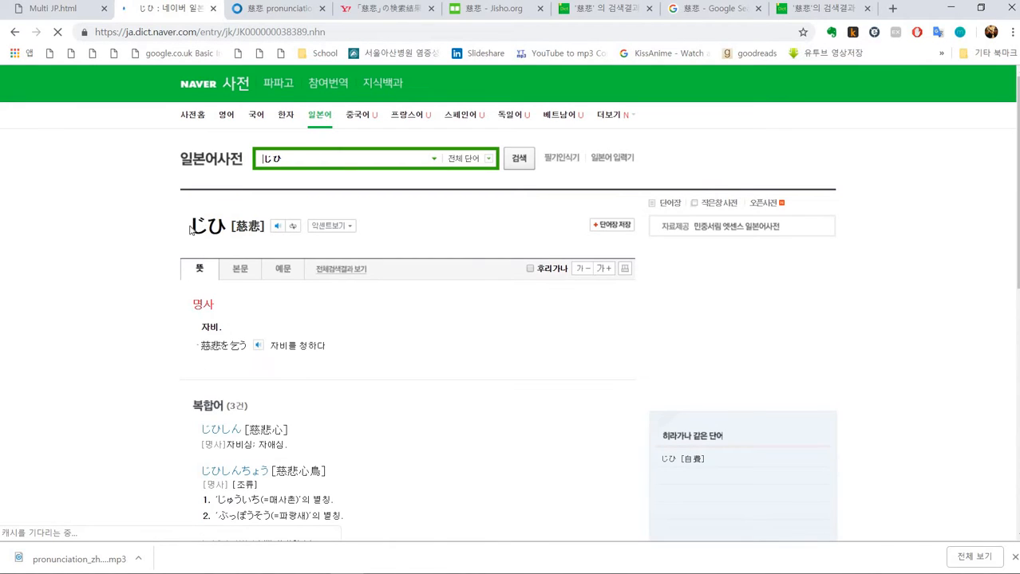
key("alt+Tab")
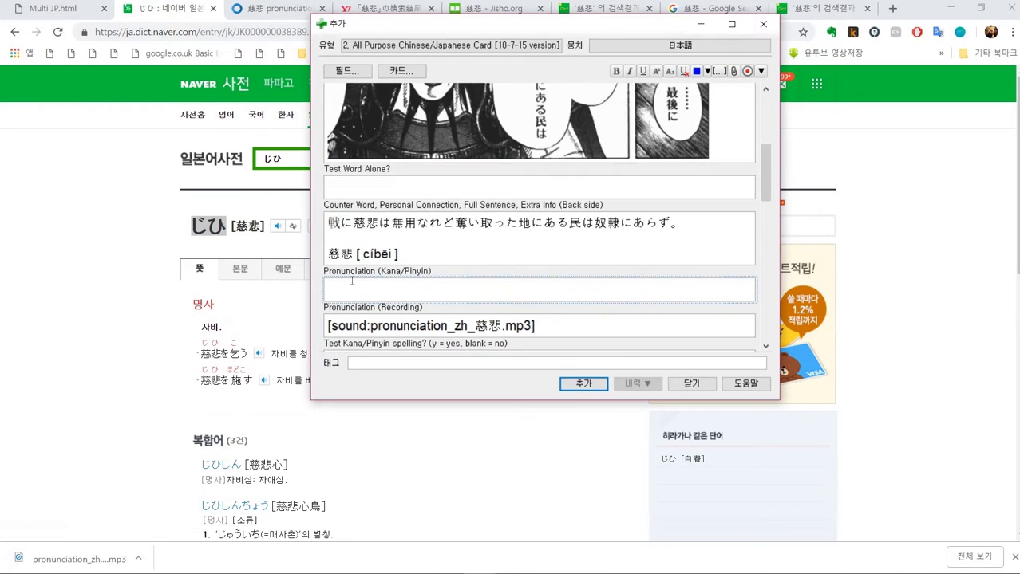
type("じひ")
left_click_drag(386, 271, 435, 276)
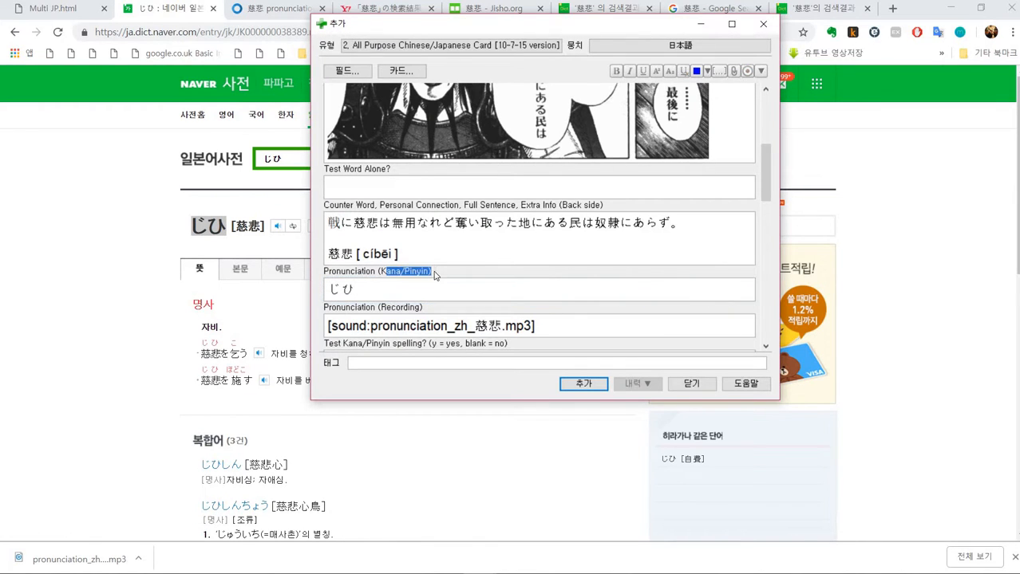
left_click(332, 292)
- Enlarge the card editor window so more fields fit on screen
scroll(416, 278, "up", 2)
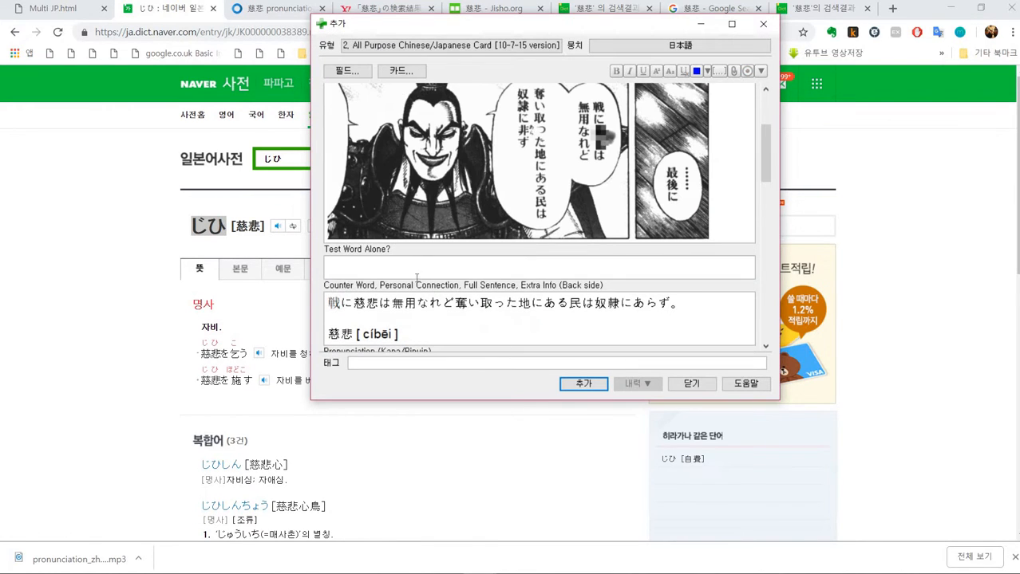
scroll(416, 274, "up", 3)
scroll(416, 275, "down", 8)
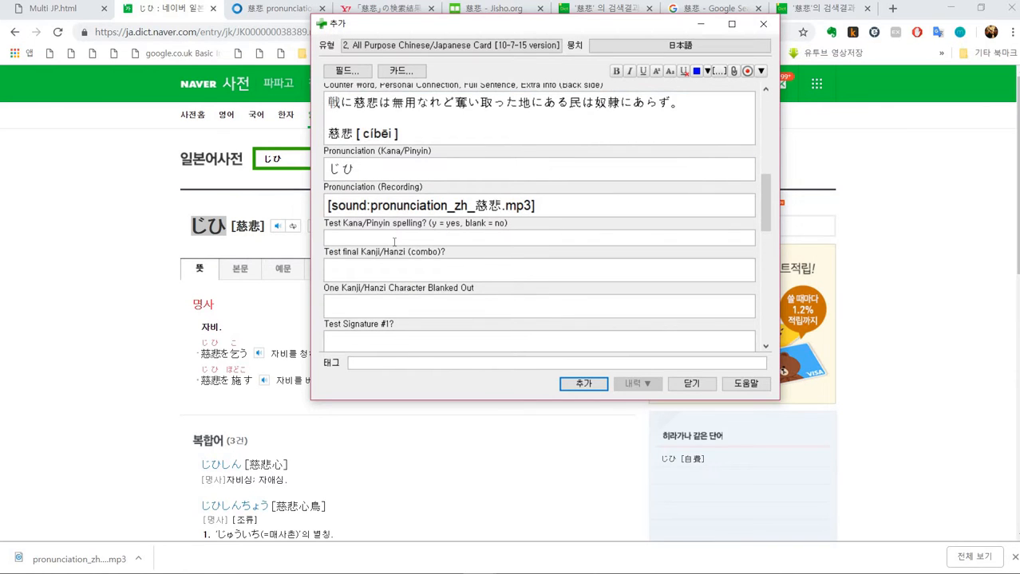
scroll(394, 242, "up", 10)
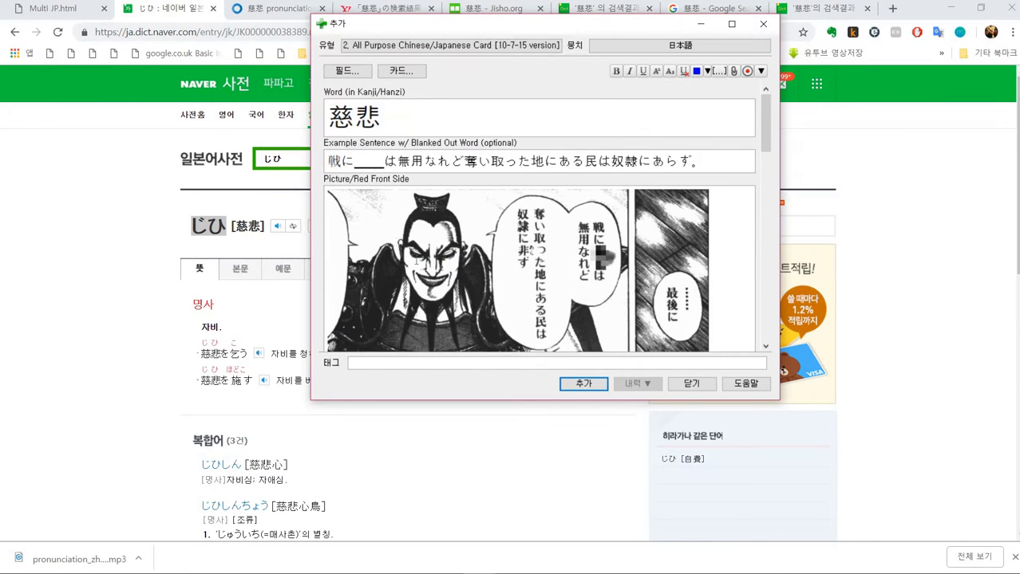
left_click_drag(441, 402, 448, 511)
scroll(408, 319, "down", 2)
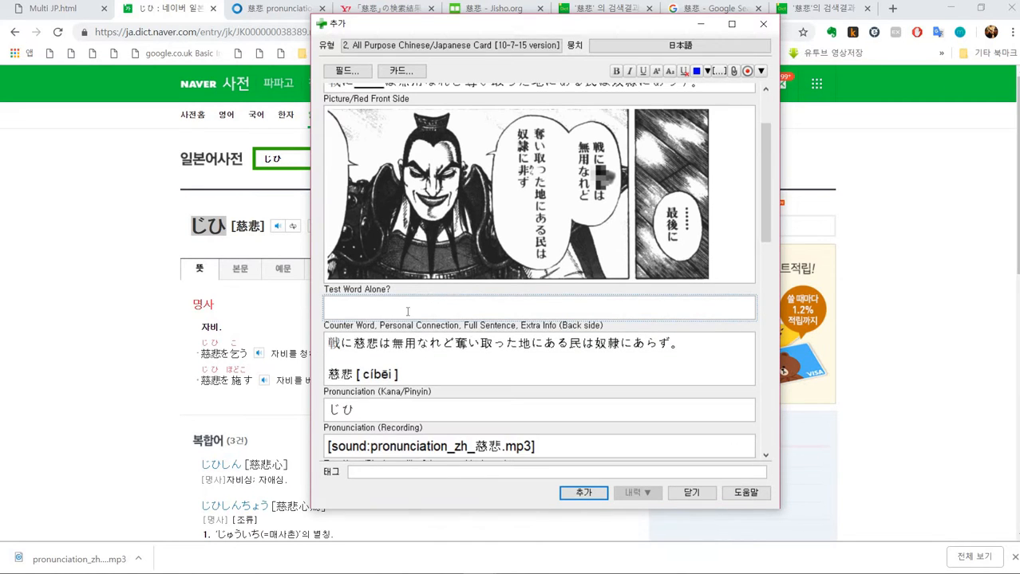
- Enter x in the Test Word Alone field
type("ㅌ")
key("BackSpace")
type("x")
key("BackSpace")
key("BackSpace")
key("BackSpace")
scroll(408, 307, "up", 2)
scroll(391, 311, "down", 5)
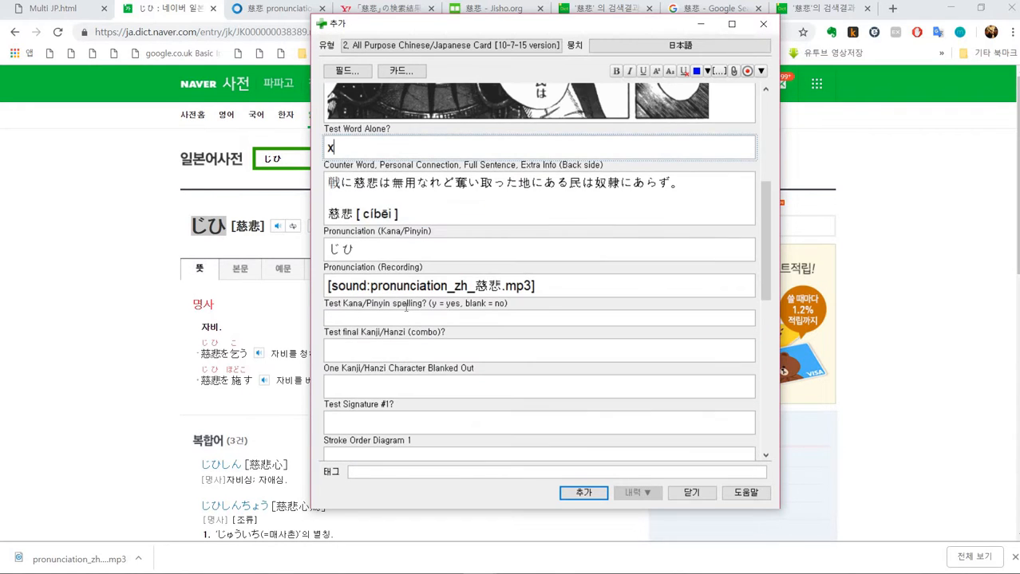
- Enter ㅌ in the Test final Kanji/Hanzi (combo) field
left_click(372, 350)
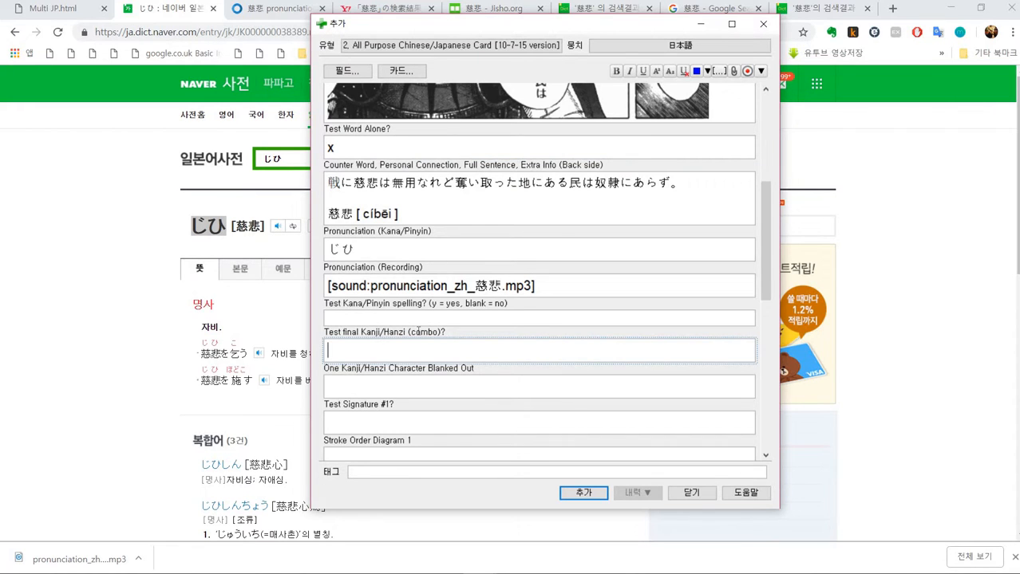
scroll(418, 330, "up", 5)
left_click(386, 117)
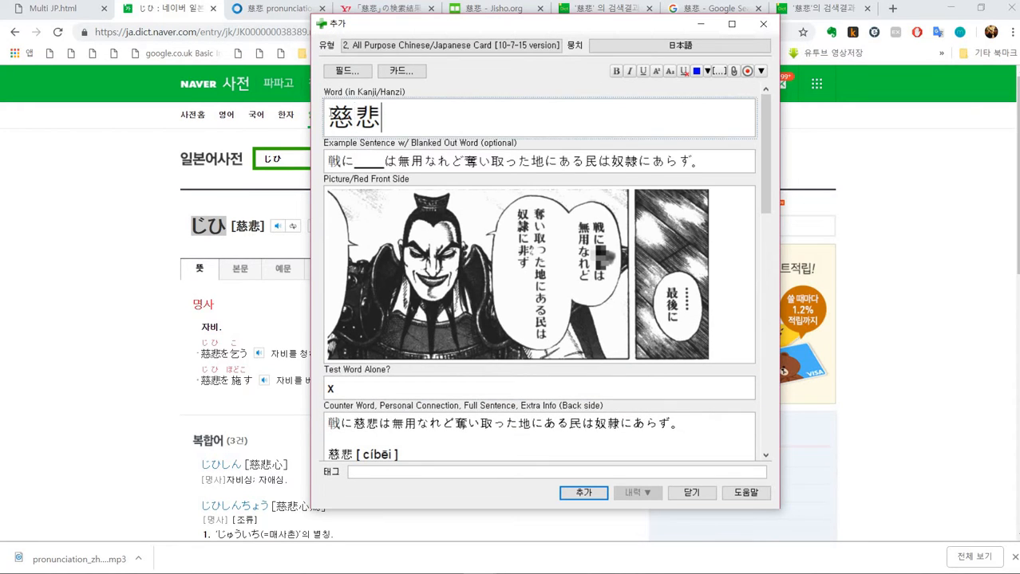
key("Home")
key("Right")
scroll(360, 297, "down", 6)
left_click(359, 311)
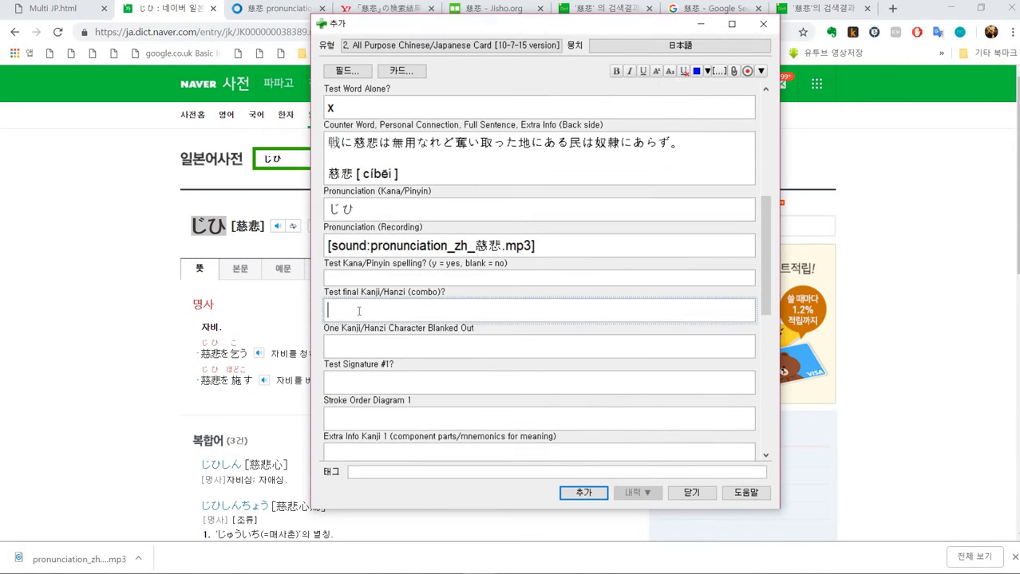
scroll(423, 247, "up", 7)
scroll(428, 245, "down", 8)
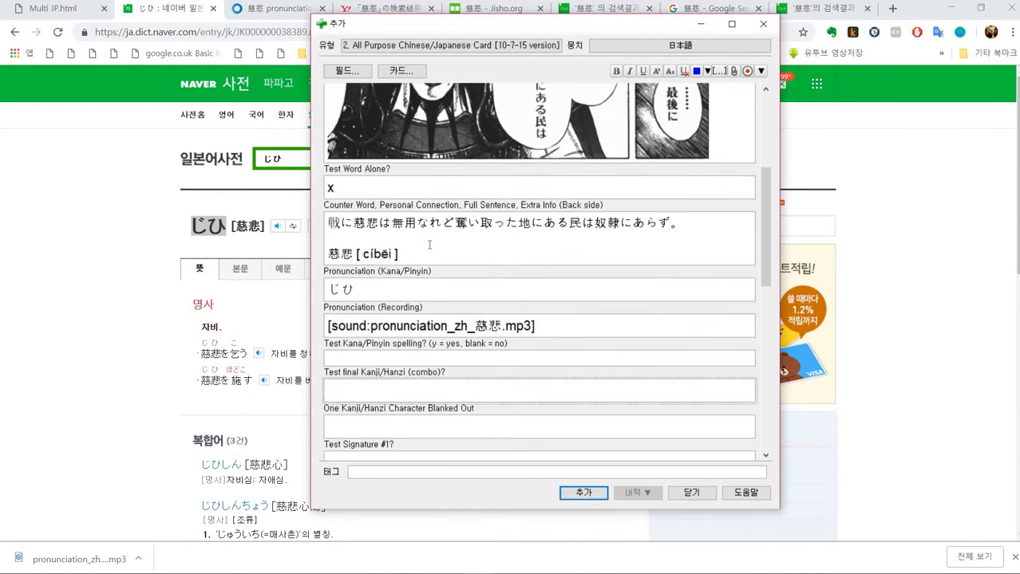
type("ㅌ")
left_click(382, 242)
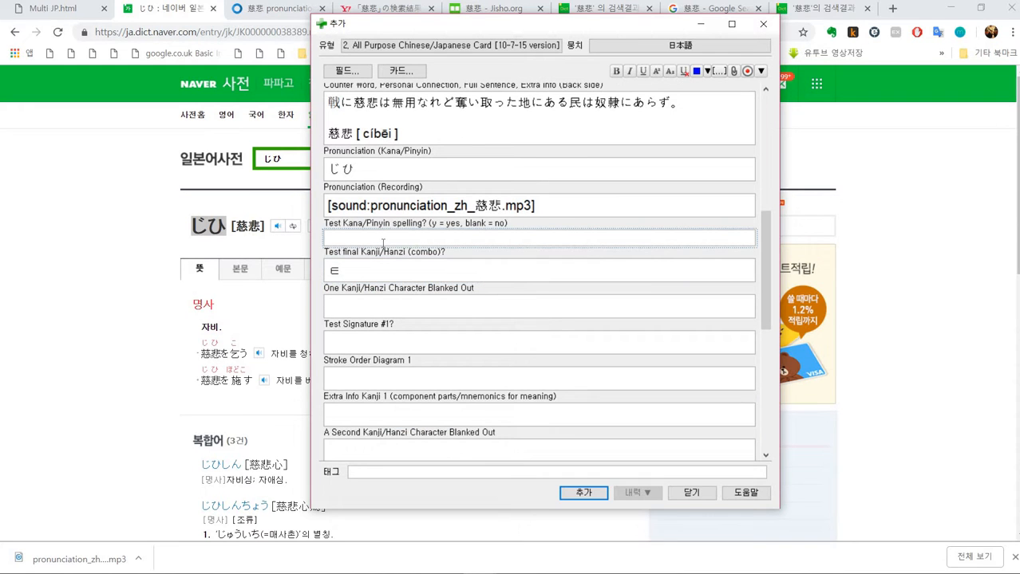
- Review the filled card fields and add the 慈悲 note to the 日本語 deck
scroll(408, 241, "up", 5)
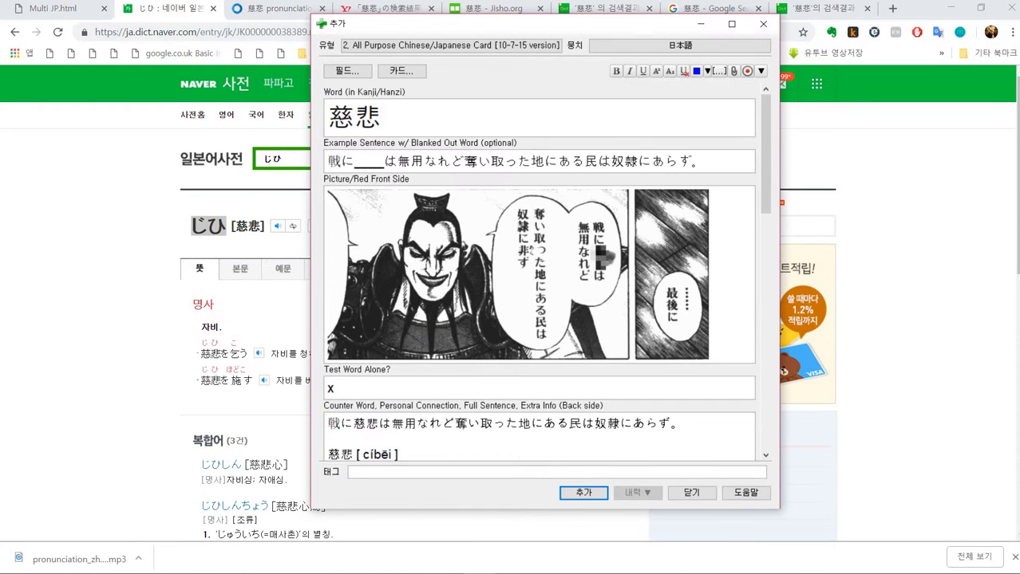
scroll(539, 271, "down", 1)
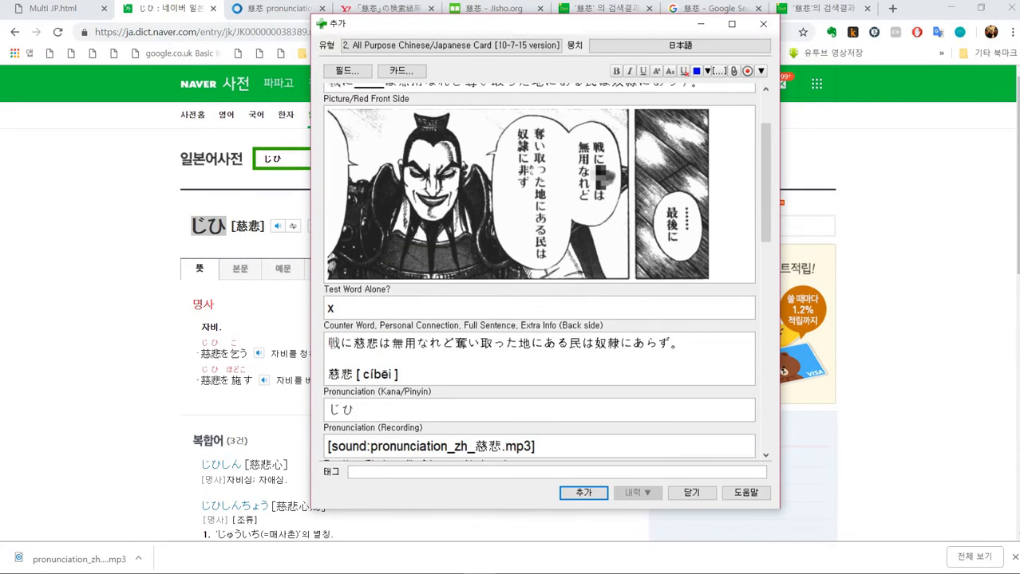
scroll(410, 249, "down", 1)
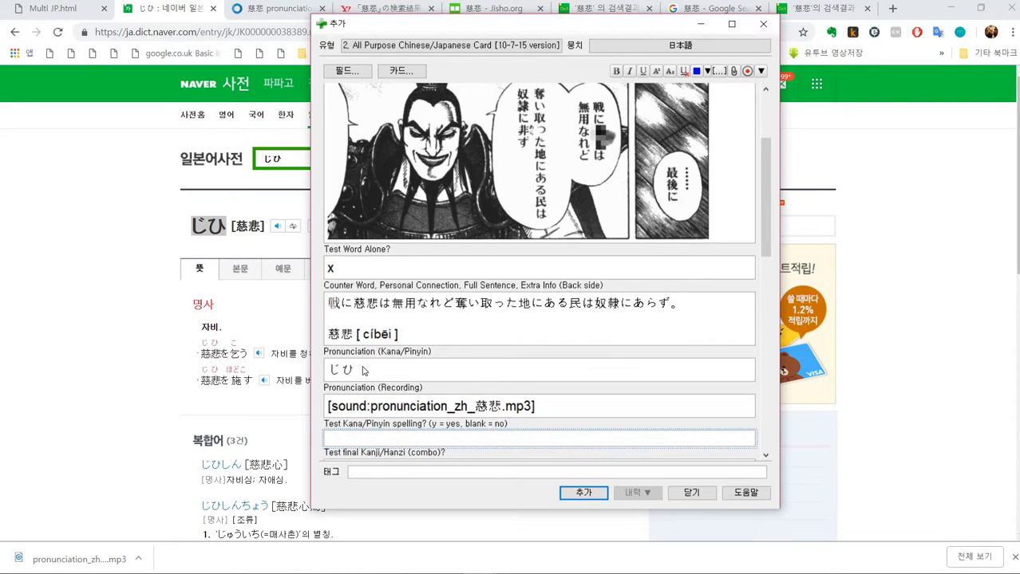
left_click_drag(363, 370, 324, 370)
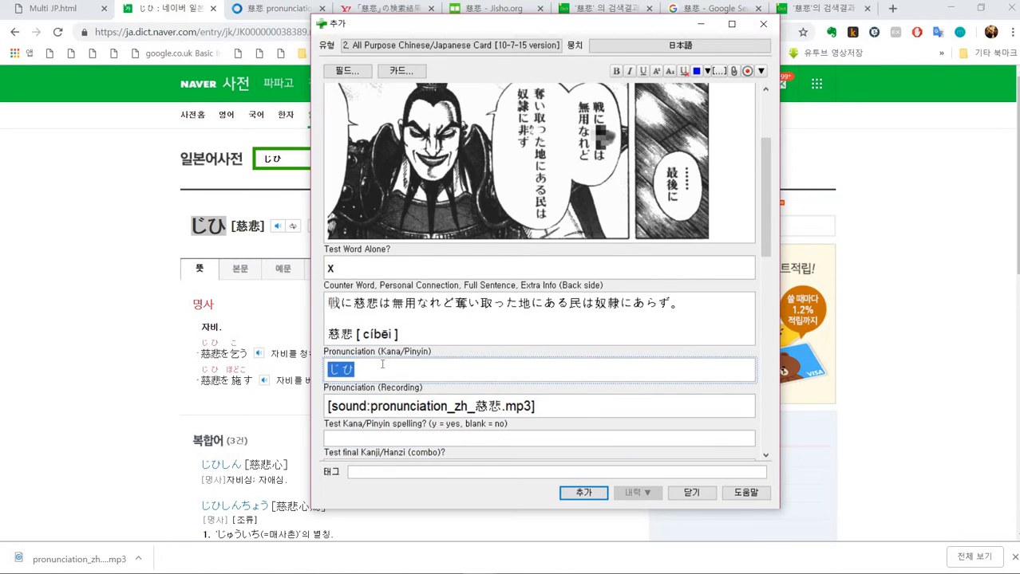
scroll(382, 365, "down", 1)
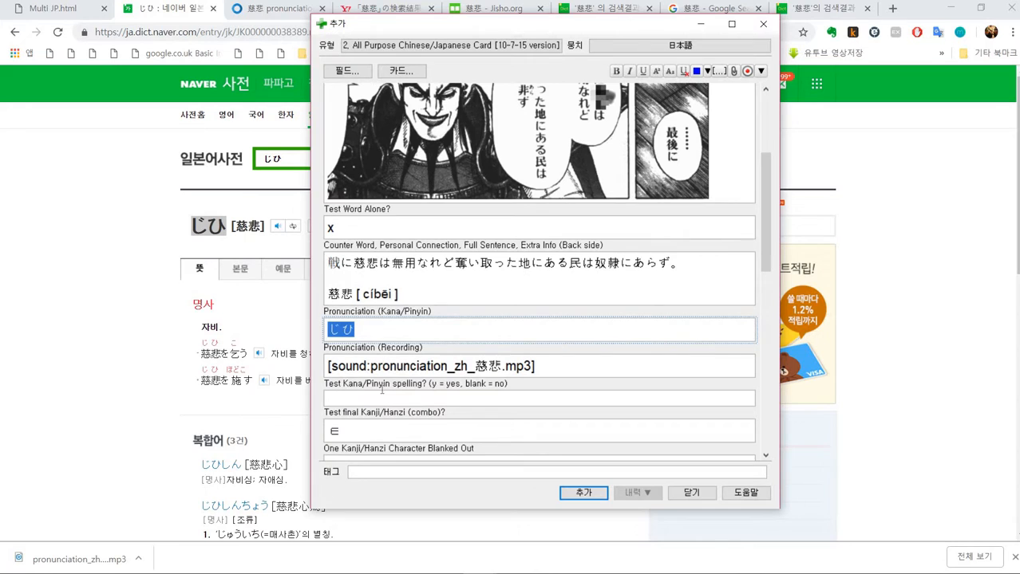
left_click(380, 397)
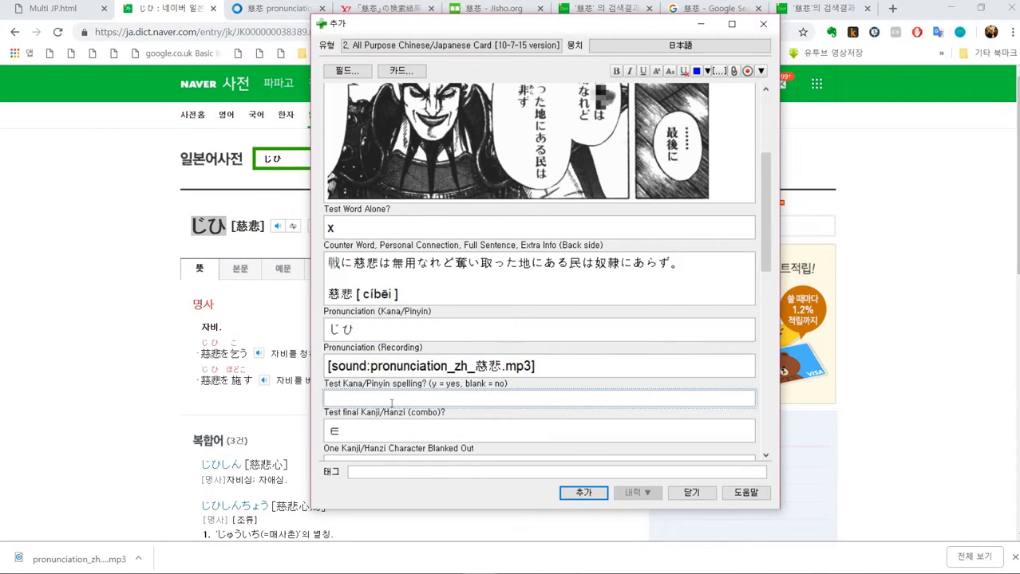
scroll(398, 401, "up", 4)
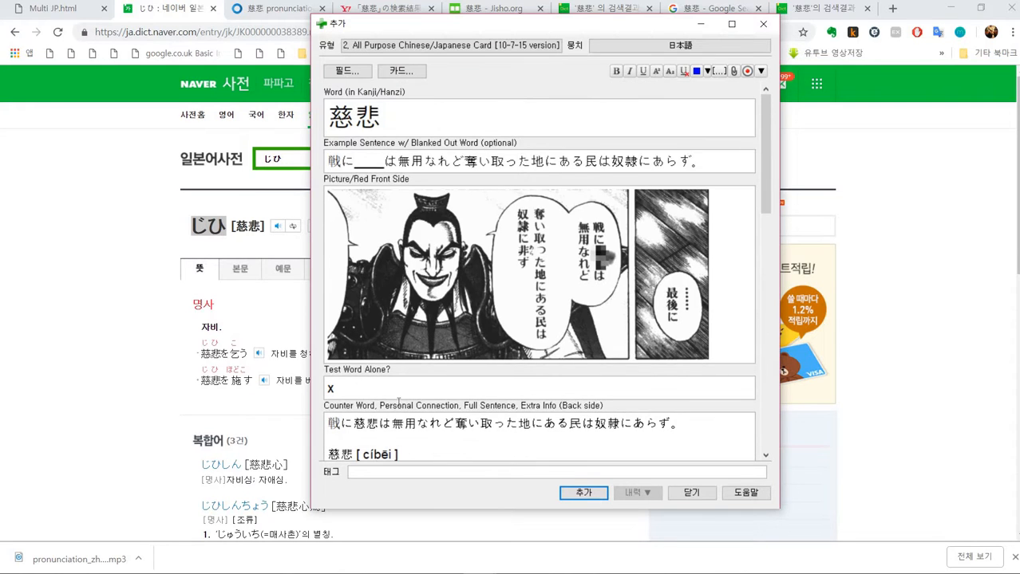
scroll(398, 402, "down", 7)
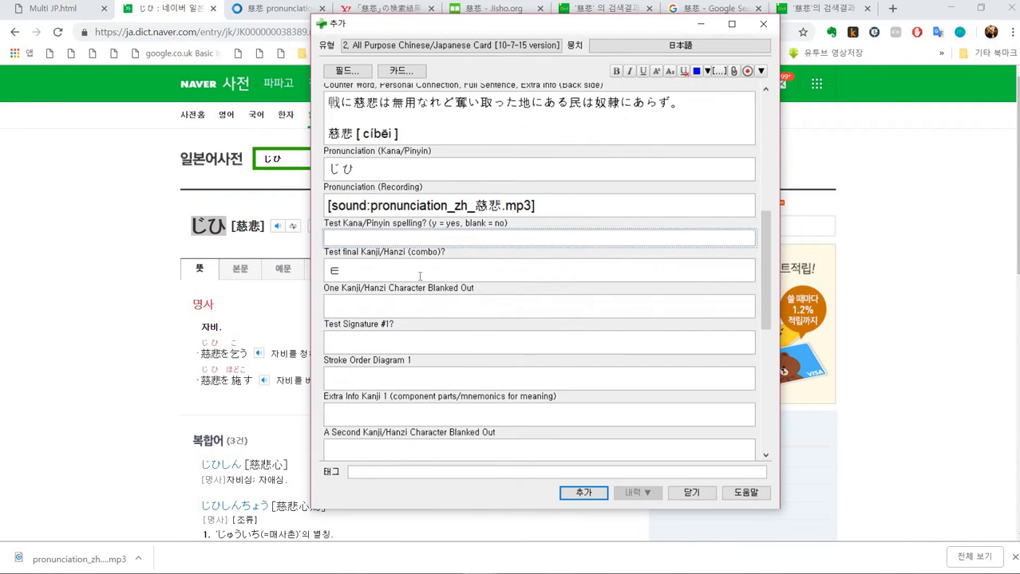
scroll(496, 303, "up", 2)
scroll(496, 304, "up", 5)
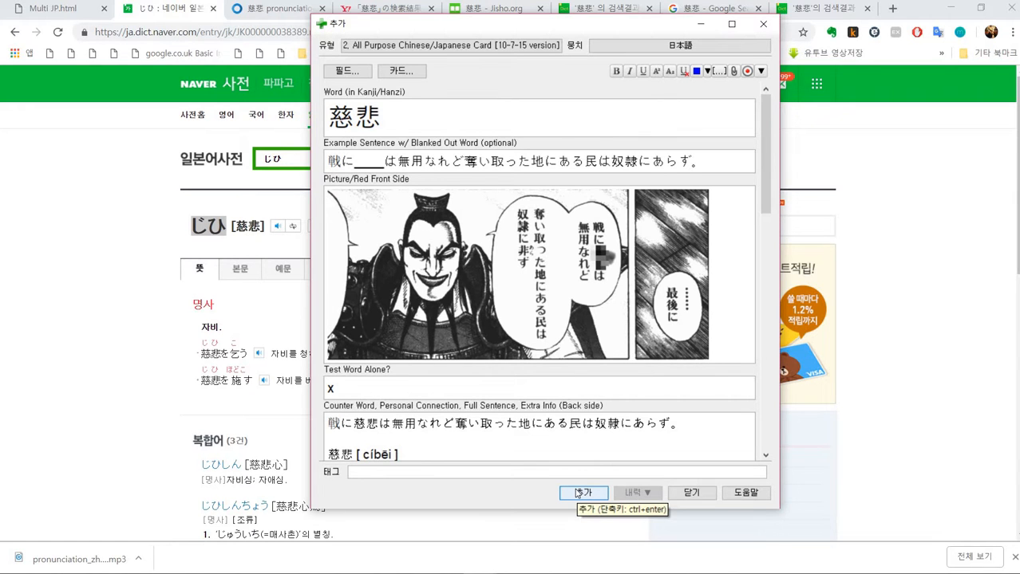
left_click(581, 493)
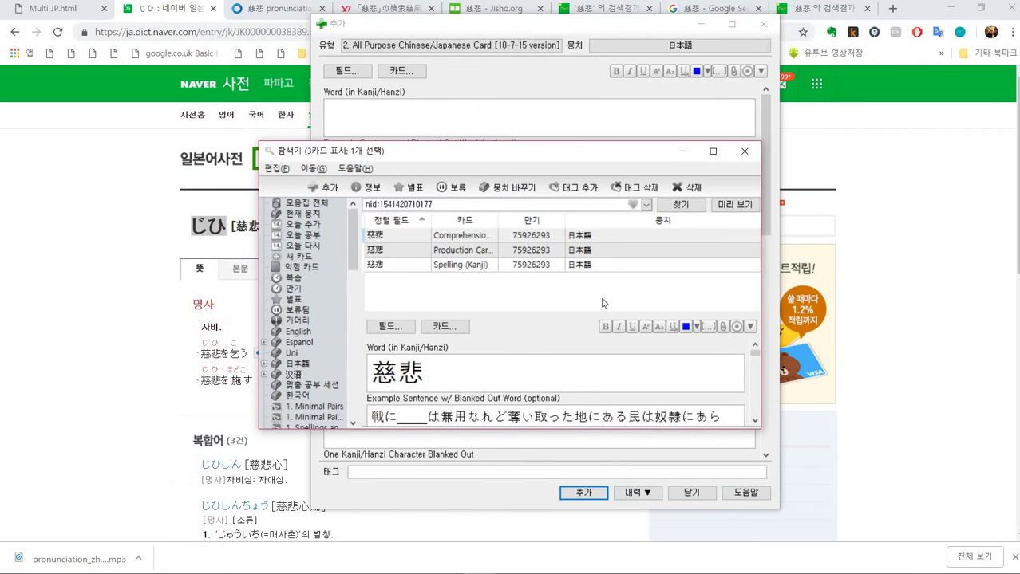
- Inspect the new note's cards and their card templates in the browser
left_click_drag(588, 109, 588, 4)
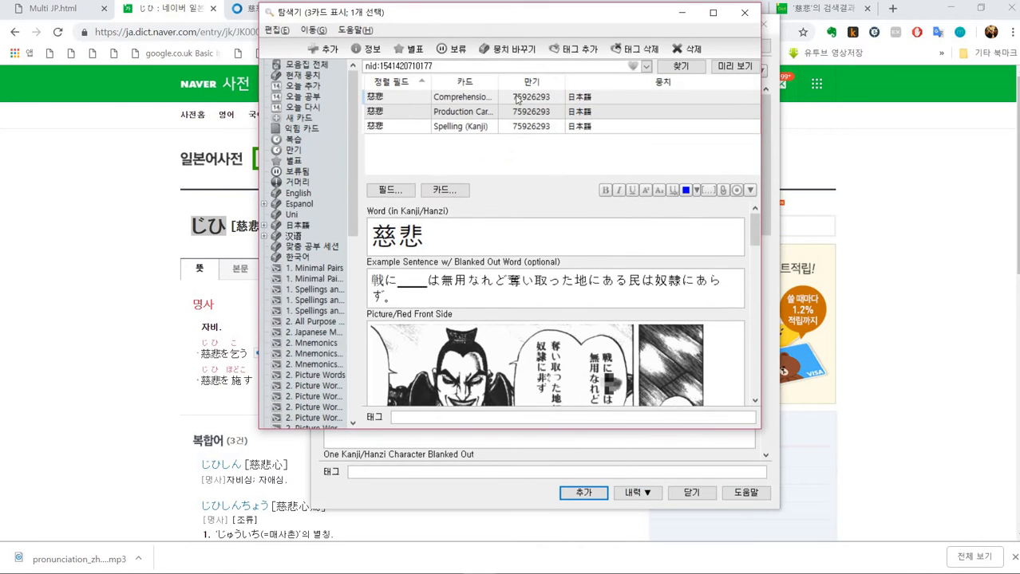
left_click(503, 98)
left_click(447, 191)
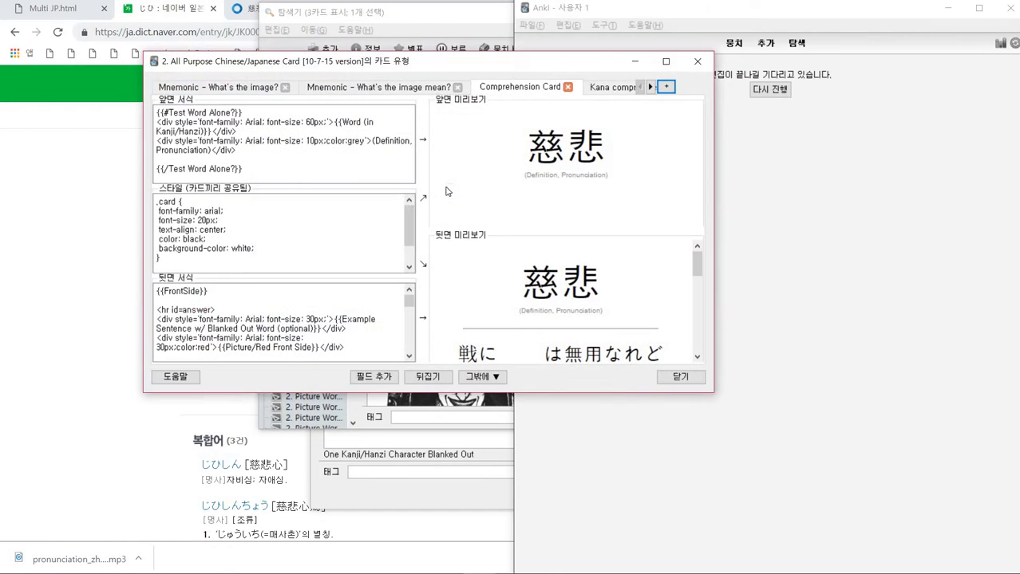
left_click(224, 85)
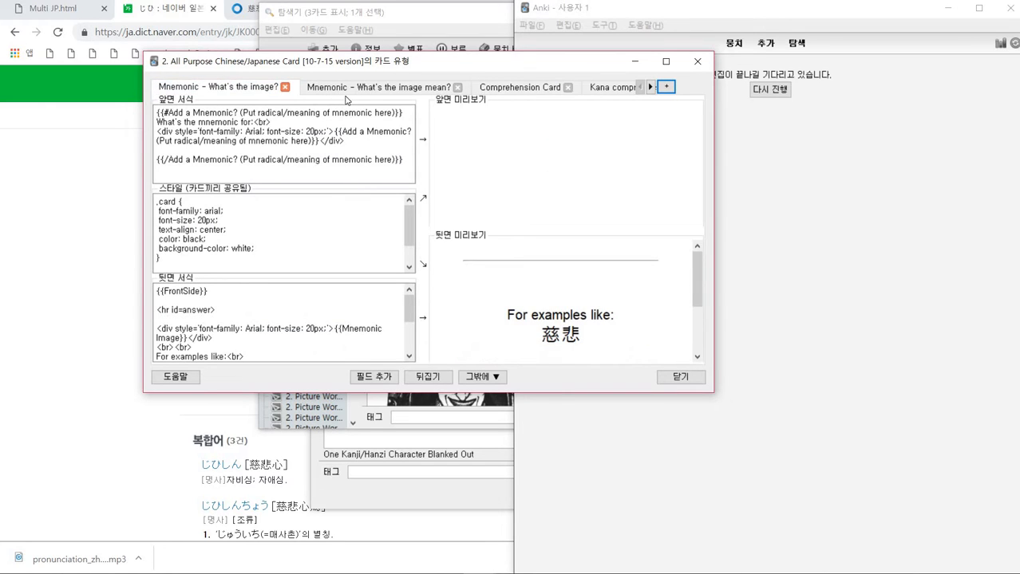
left_click(499, 87)
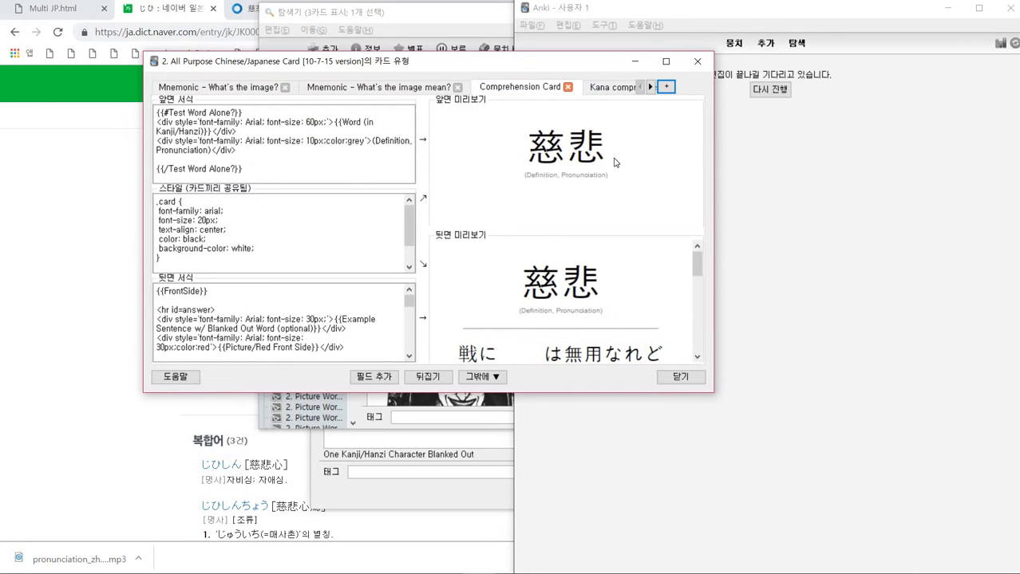
left_click(699, 59)
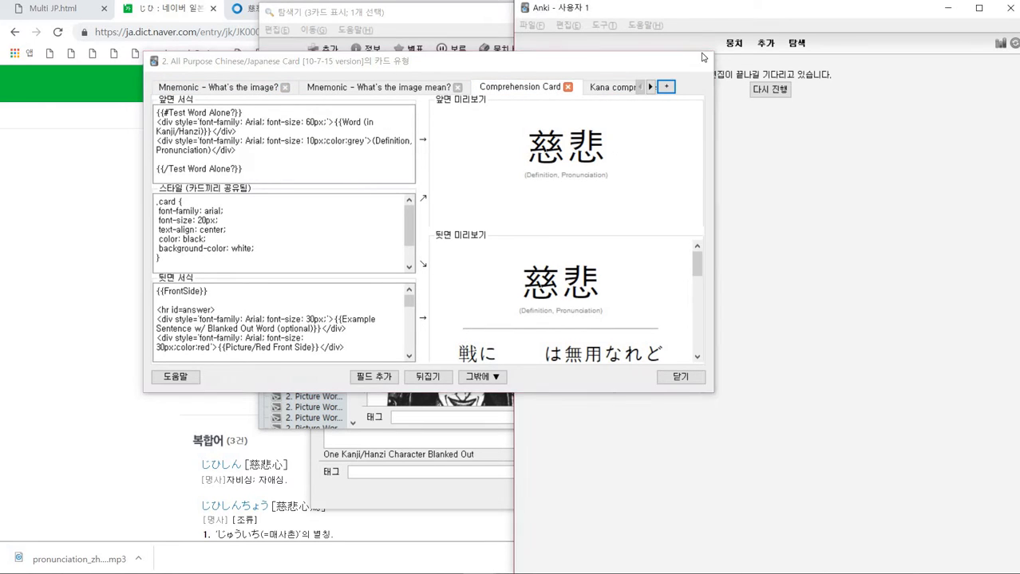
left_click(702, 53)
- Browse the note's three cards and check their fields in the browser
key("ctrl+z")
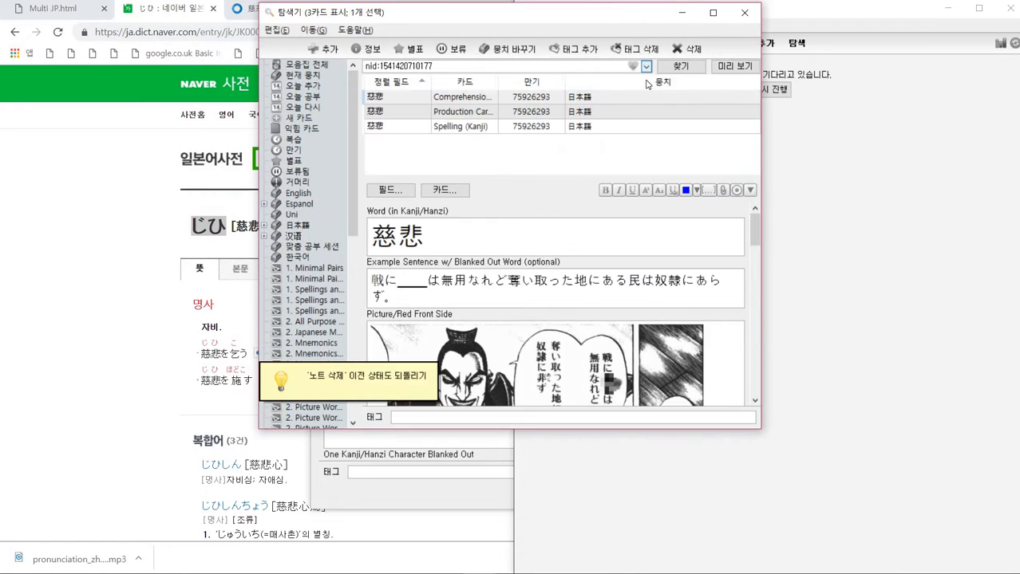
left_click(519, 115)
left_click(517, 123)
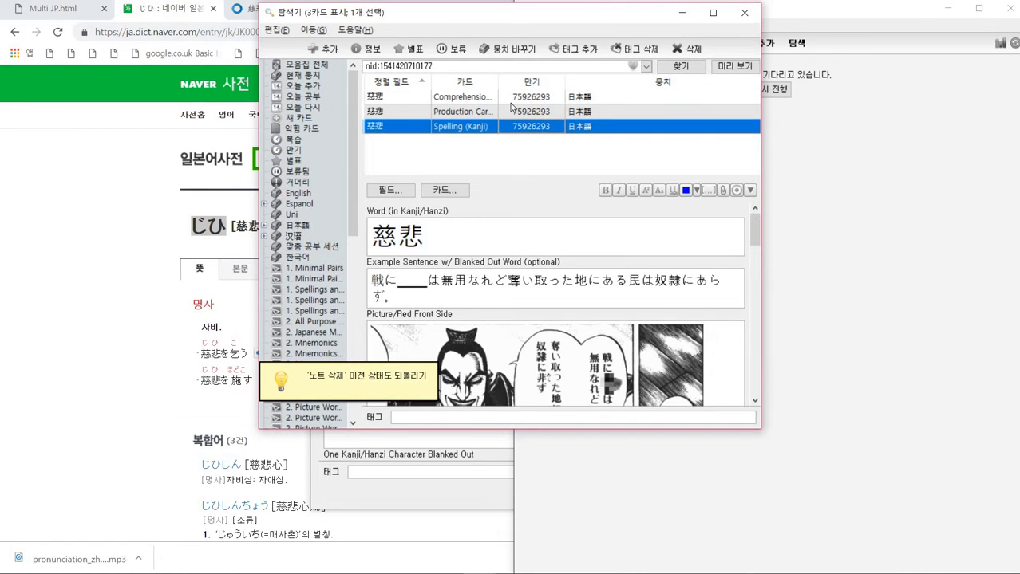
left_click(510, 102)
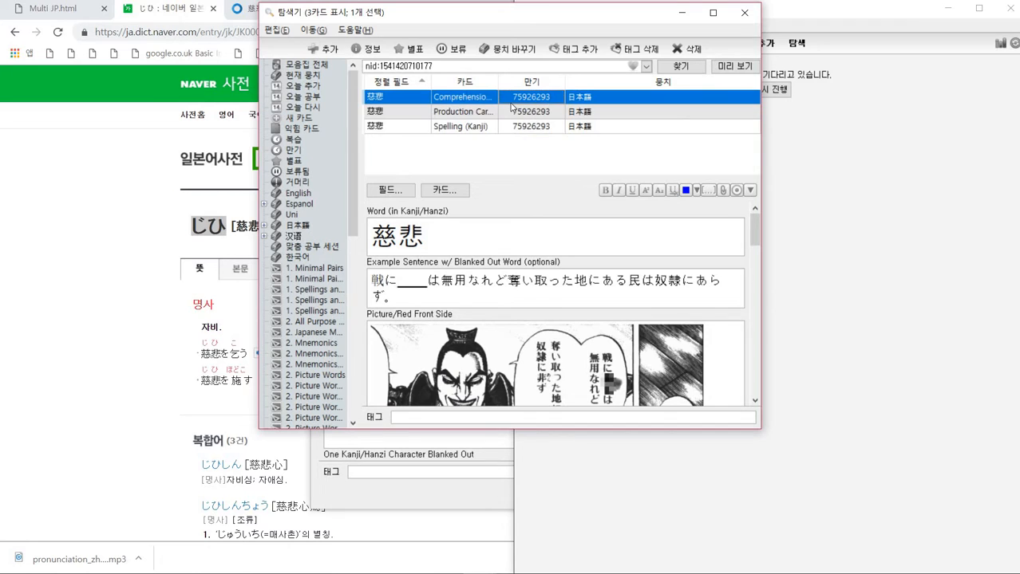
left_click(408, 285)
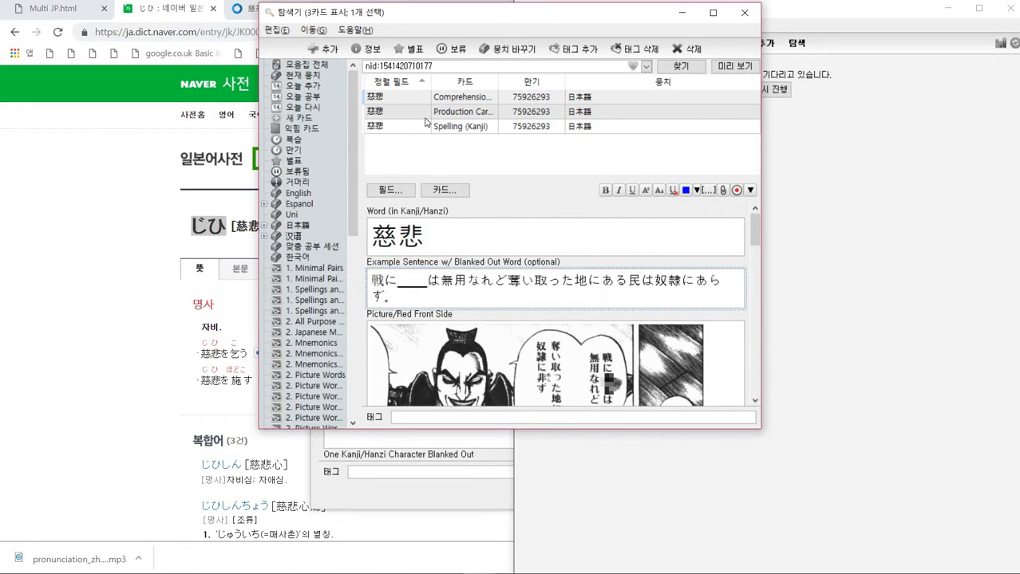
left_click(426, 116)
scroll(451, 283, "down", 1)
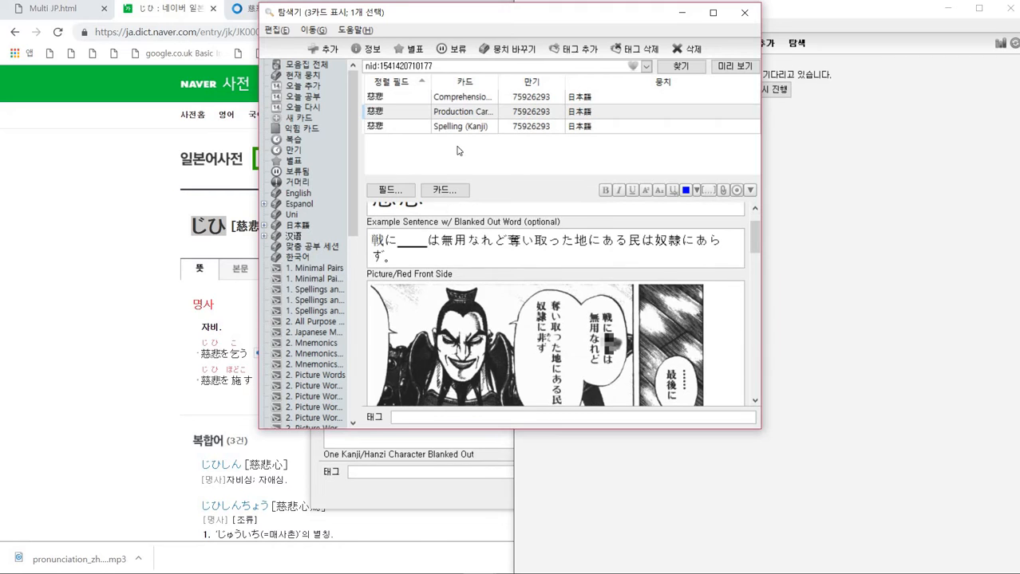
key("Tab")
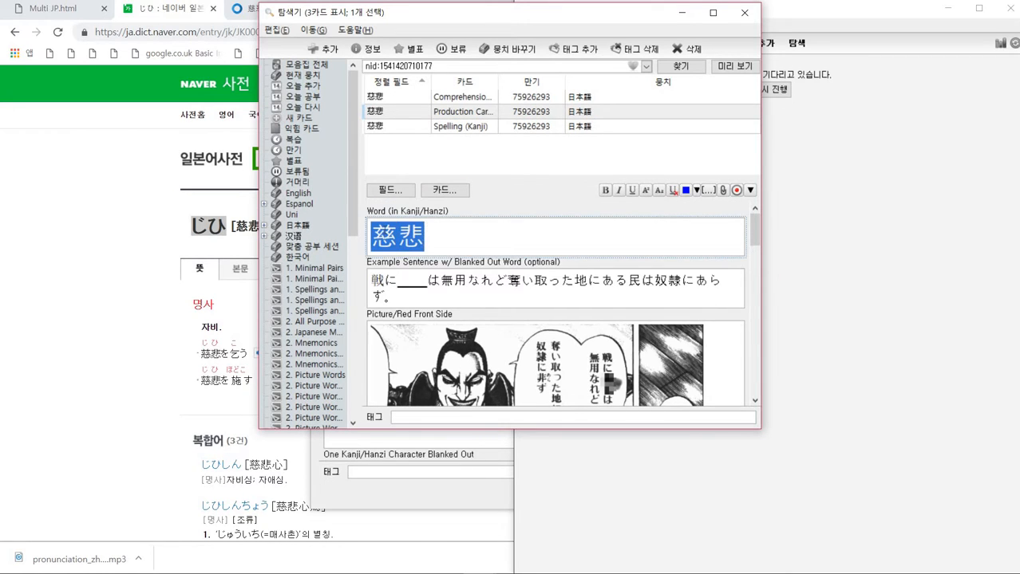
left_click(469, 126)
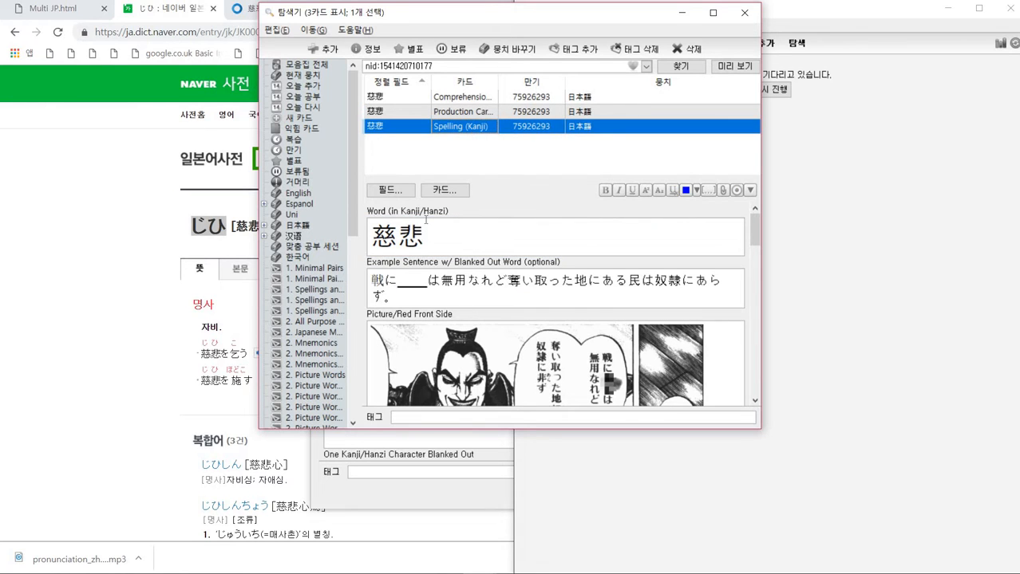
left_click_drag(428, 226, 367, 226)
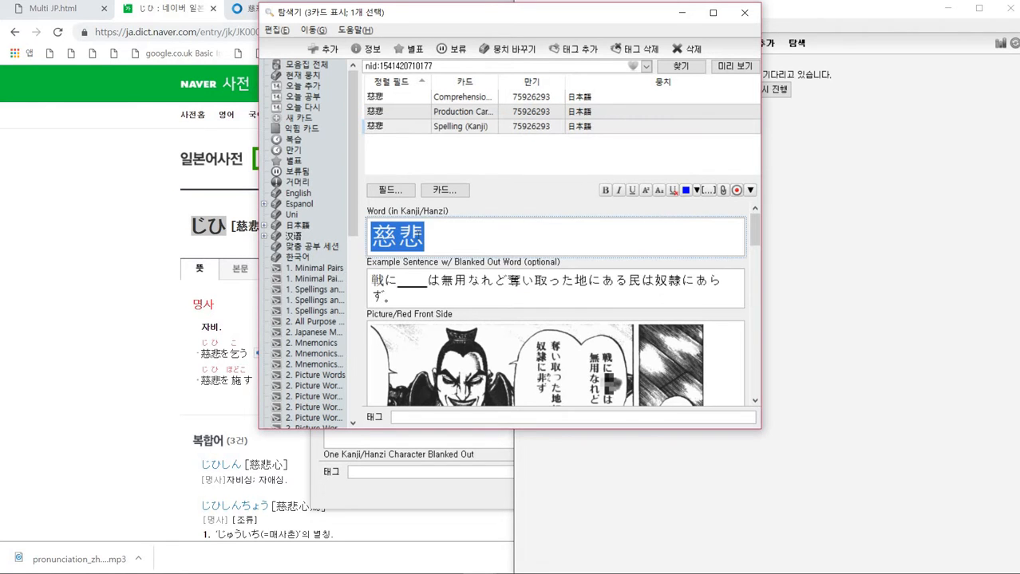
left_click(419, 96)
scroll(713, 333, "down", 1)
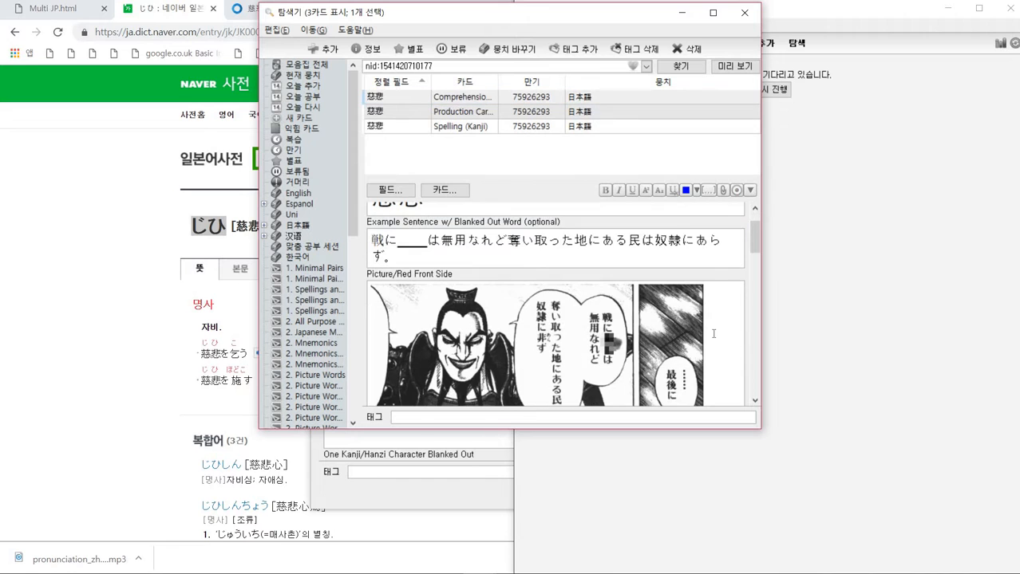
left_click(714, 334)
scroll(713, 333, "down", 1)
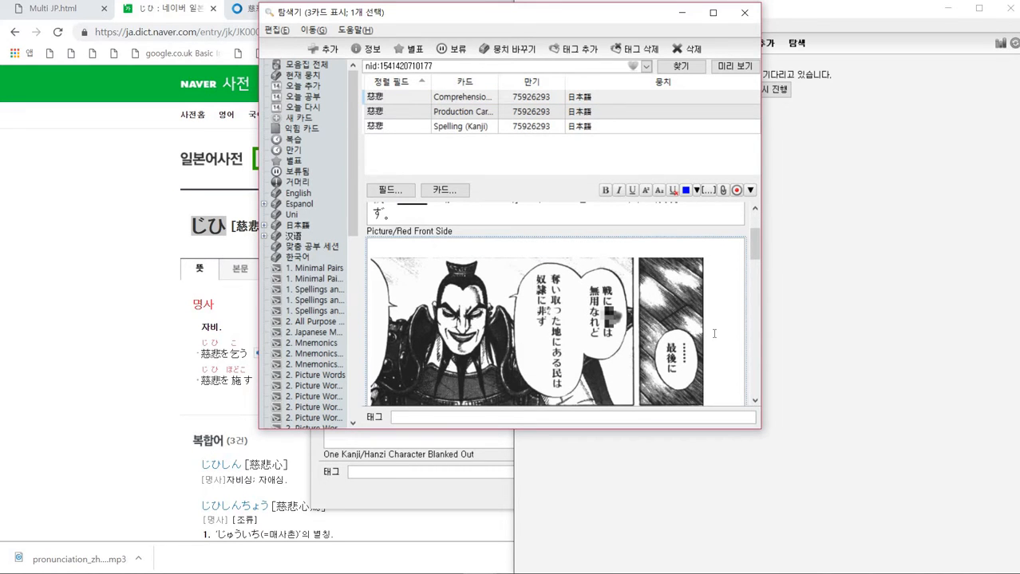
- Compare the definitions of 慈悲 on the Yahoo and Naver dictionary pages
left_click(123, 182)
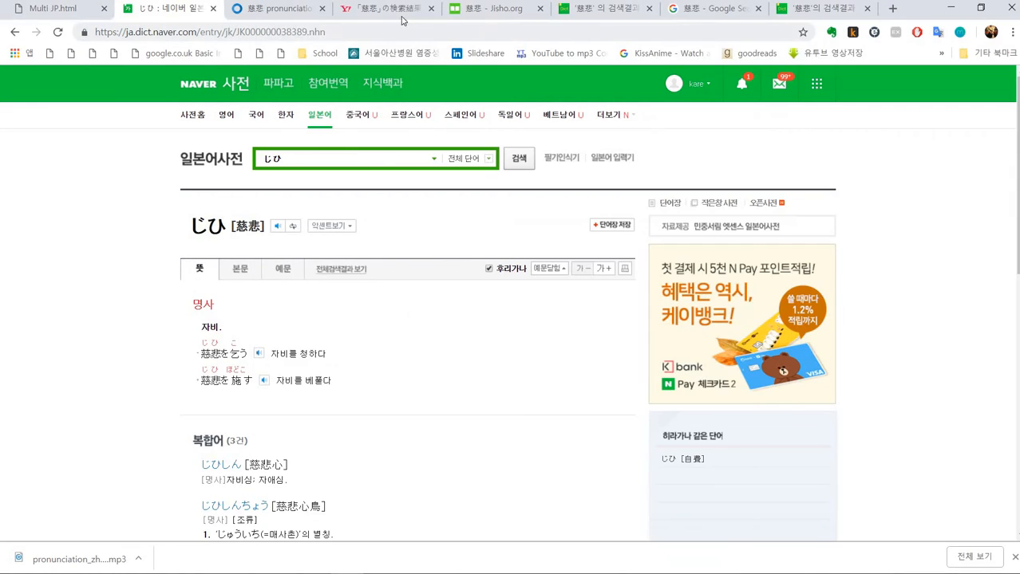
left_click(397, 15)
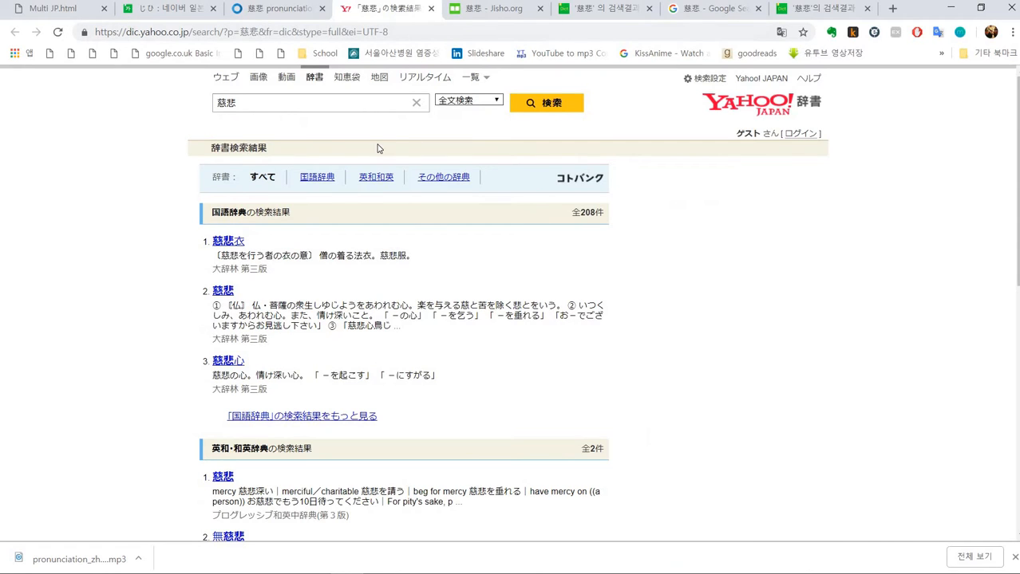
scroll(382, 164, "down", 1)
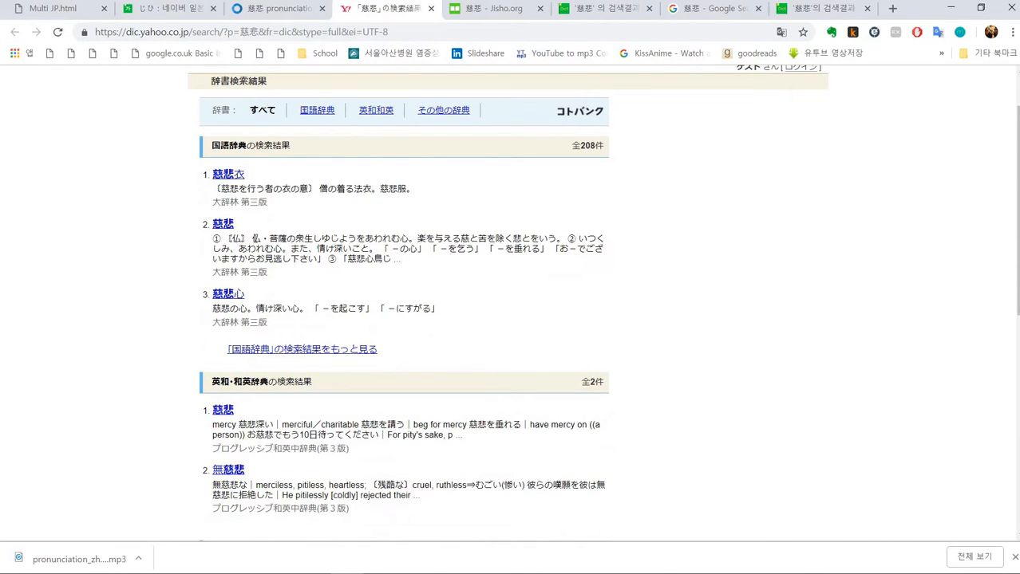
left_click_drag(251, 239, 524, 238)
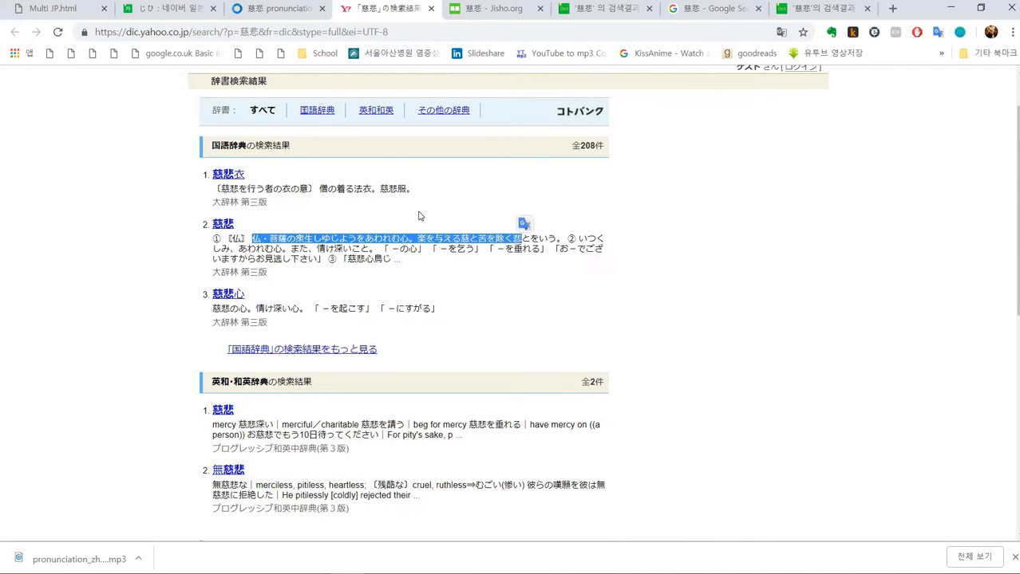
left_click(173, 13)
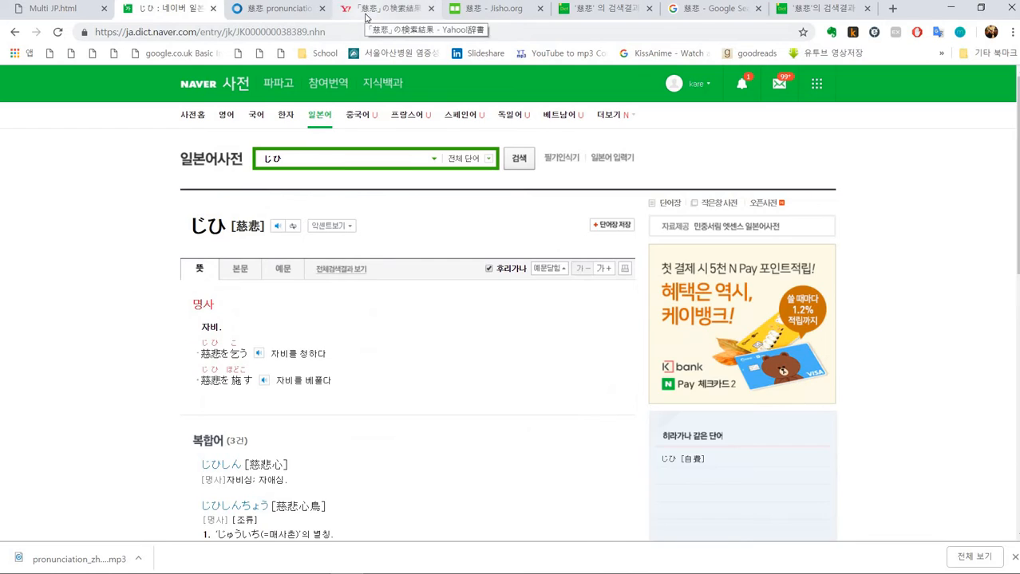
left_click(365, 10)
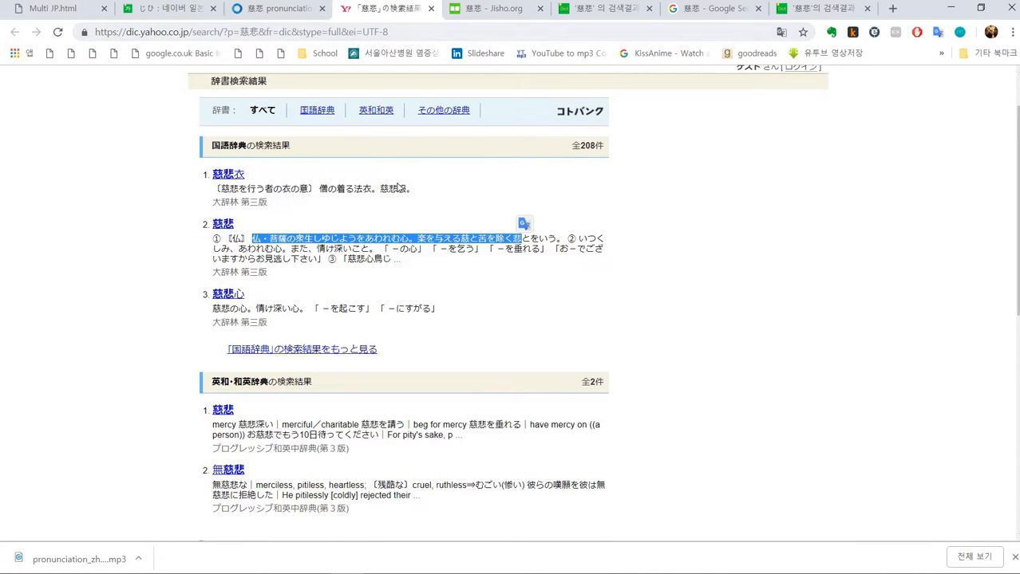
left_click(174, 12)
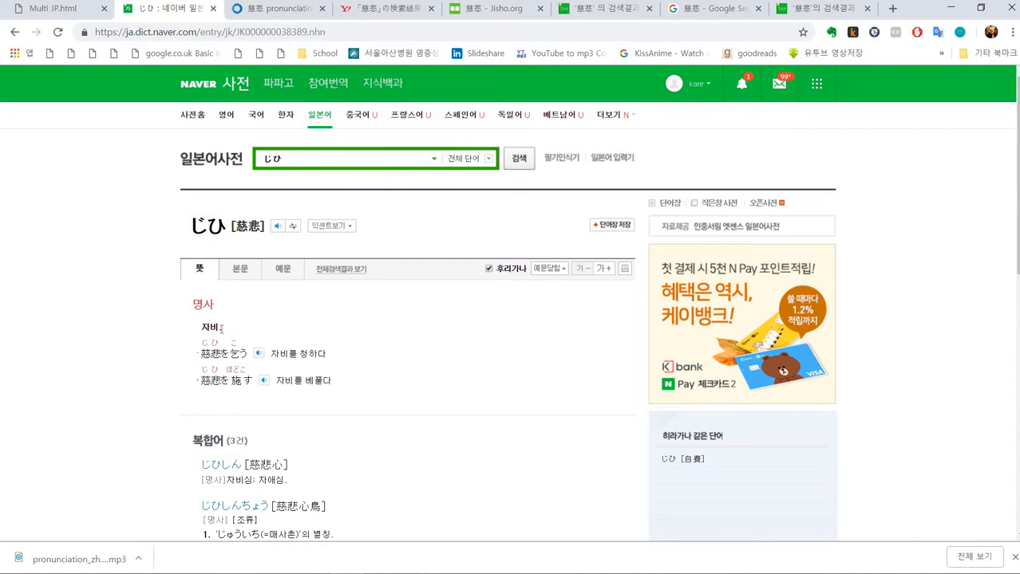
double_click(209, 328)
scroll(312, 326, "down", 1)
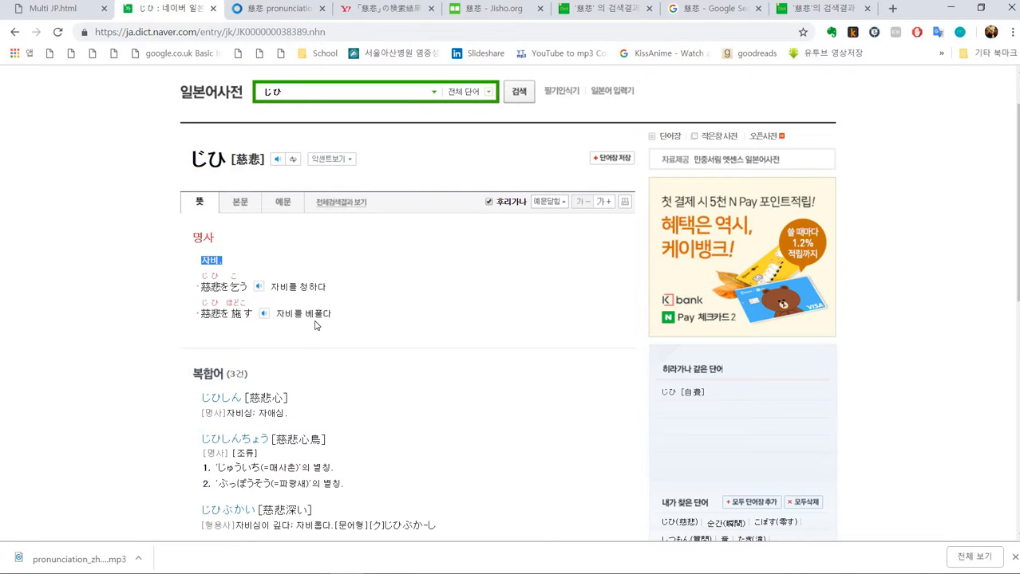
- Switch to the browser's note editor and enter the meaning 자비. in the Picture/Red Front Side field
key("alt+Tab")
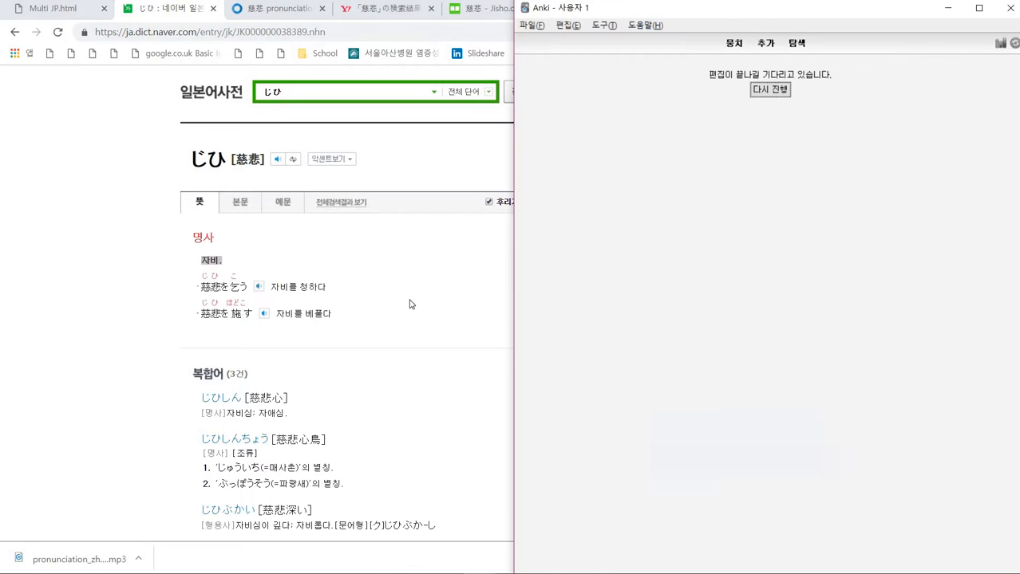
key("alt+Tab")
key("alt+Tab")
key("Tab")
key("Tab")
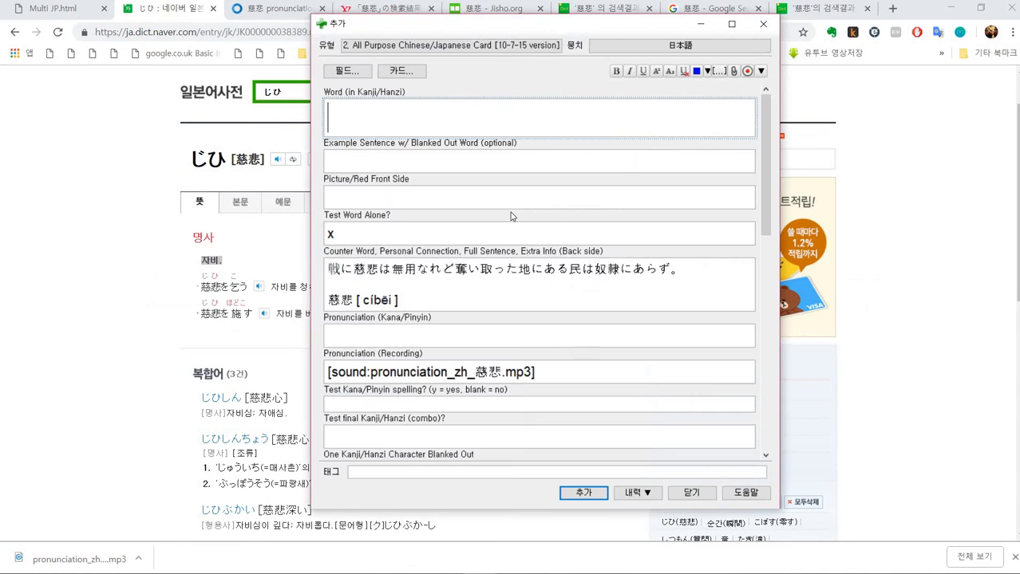
key("alt+Tab")
key("alt+Tab")
key("Tab")
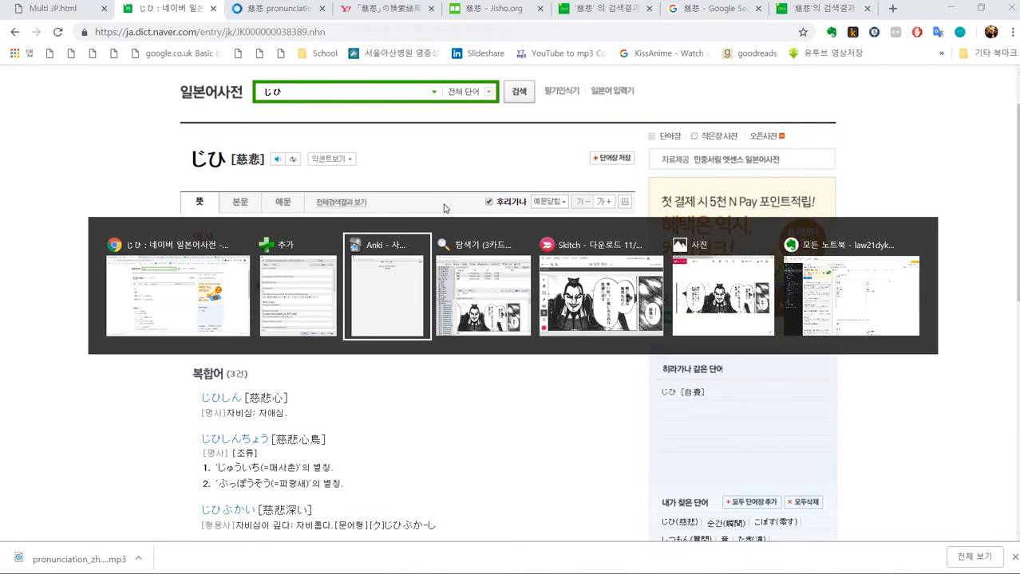
key("Tab")
type("자비.")
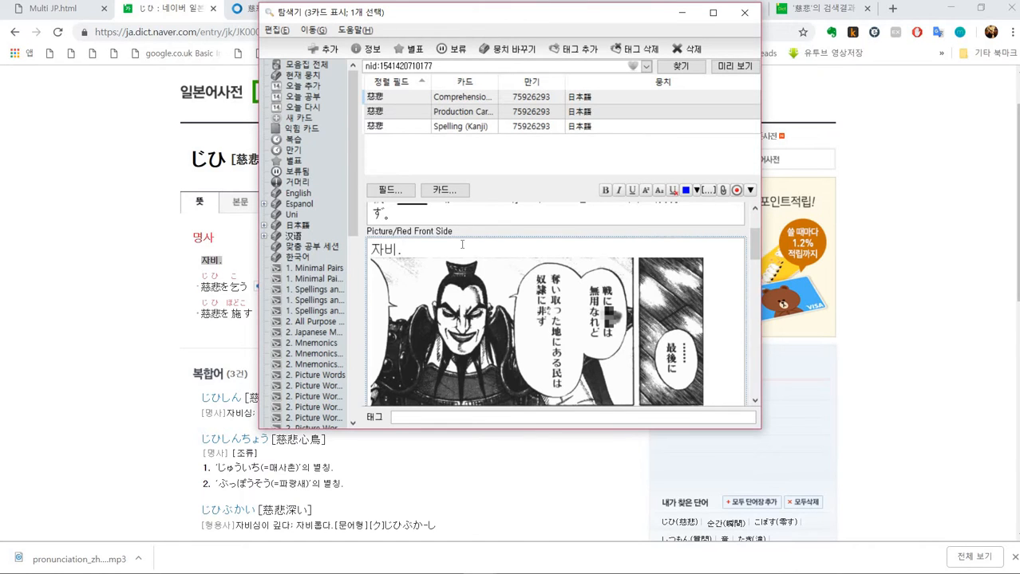
- Scroll through the note's fields in the browser editor to review their contents
scroll(461, 245, "down", 5)
scroll(460, 248, "up", 7)
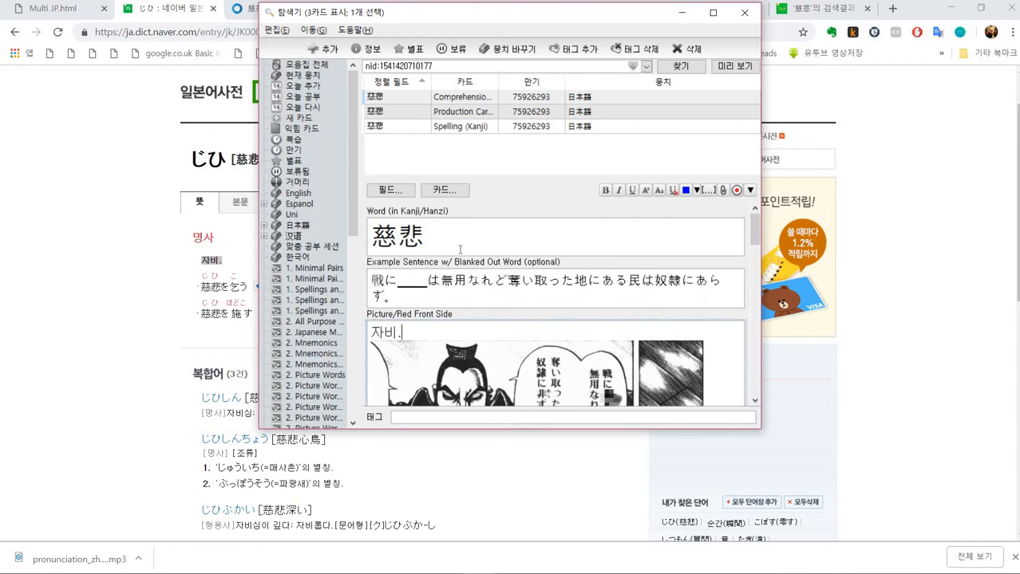
left_click(461, 290)
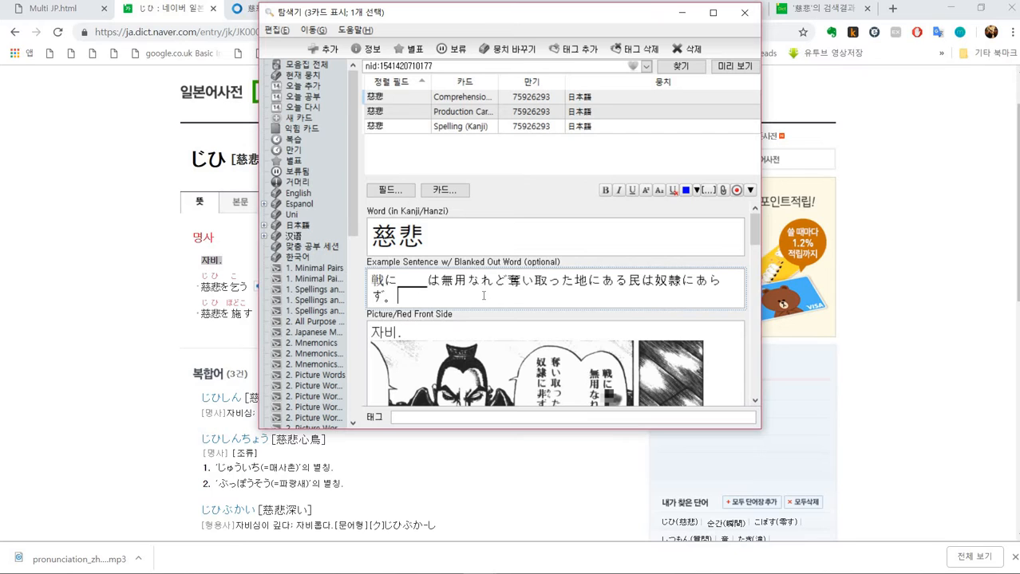
left_click(532, 283)
scroll(527, 283, "down", 8)
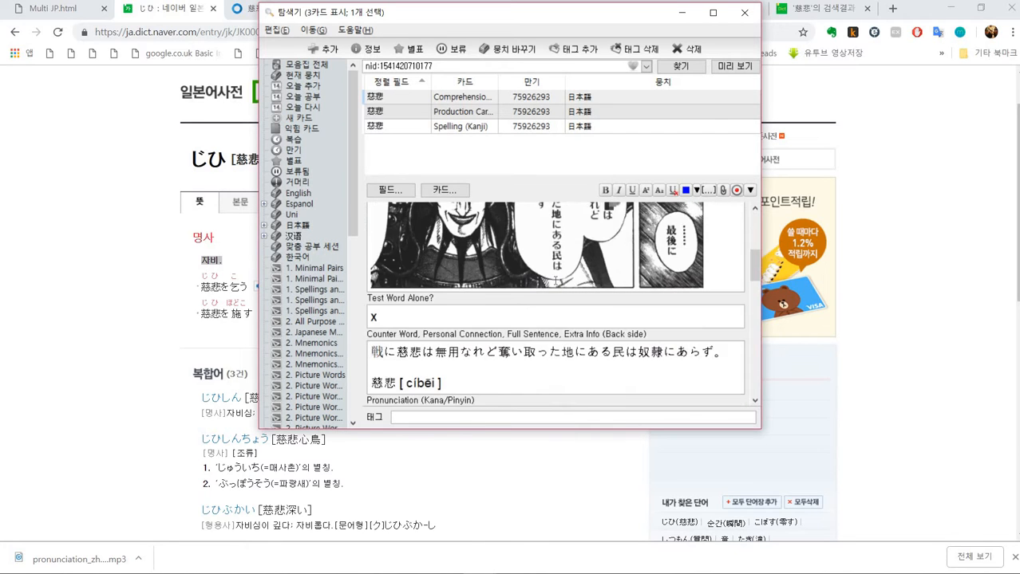
scroll(546, 284, "down", 1)
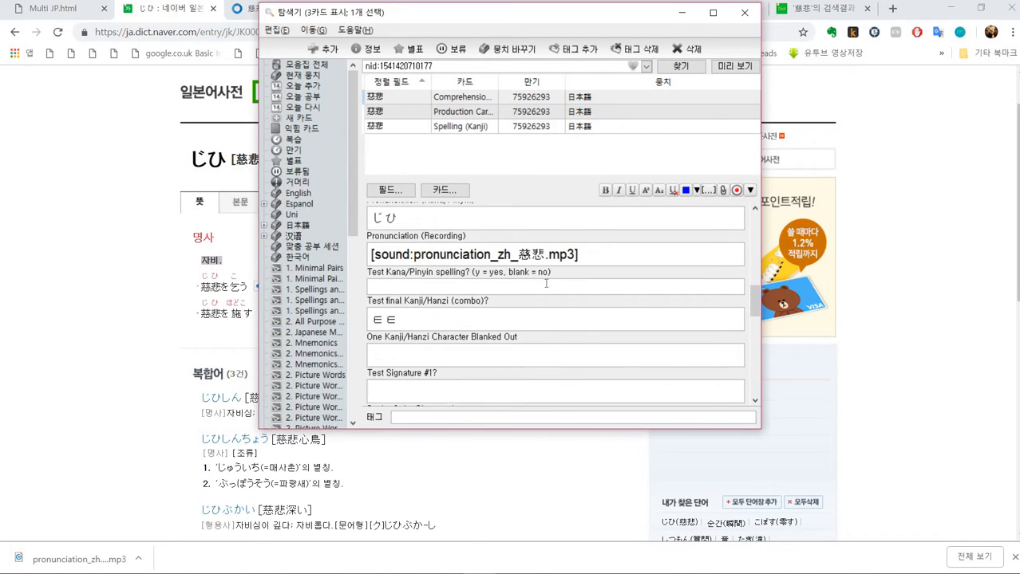
scroll(546, 283, "down", 1)
left_click_drag(373, 296, 462, 309)
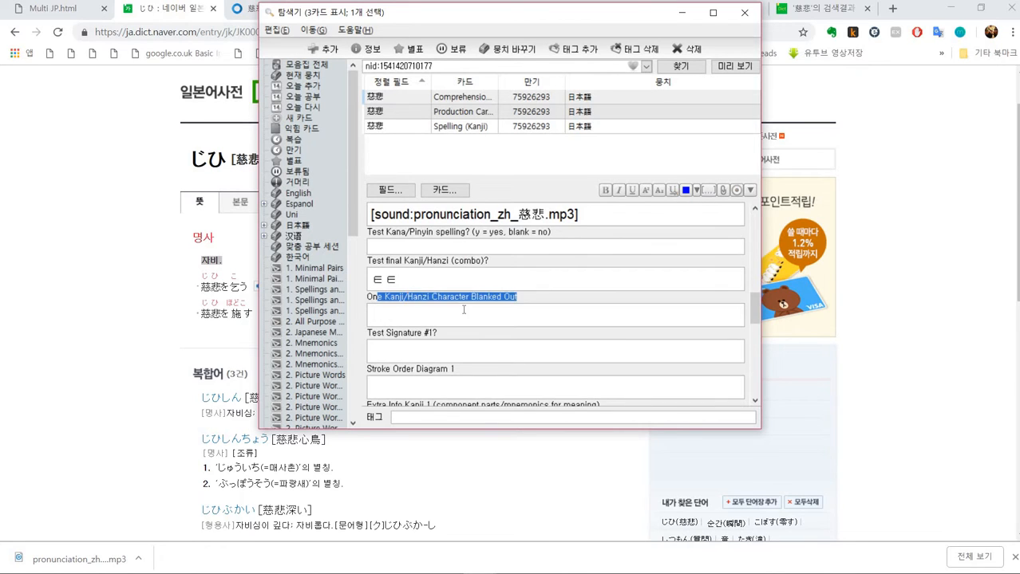
scroll(447, 307, "down", 3)
left_click_drag(368, 320, 375, 332)
scroll(371, 323, "down", 2)
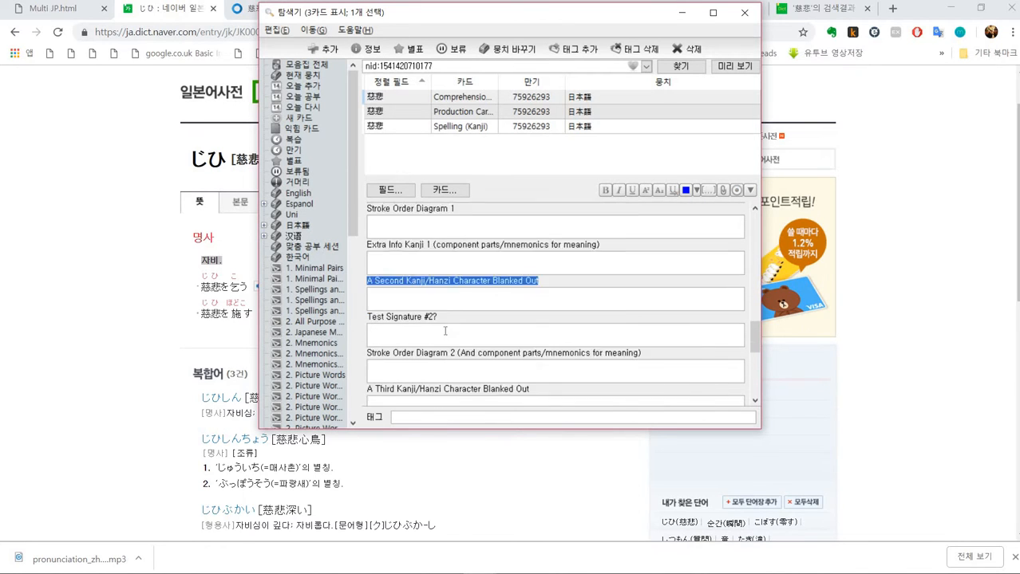
scroll(500, 308, "up", 2)
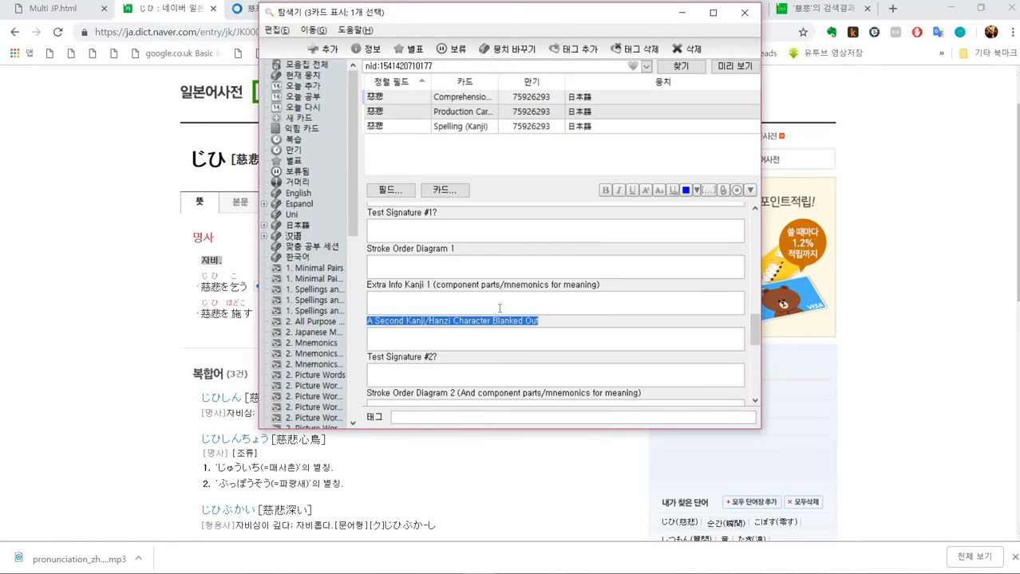
left_click(495, 297)
scroll(495, 297, "up", 8)
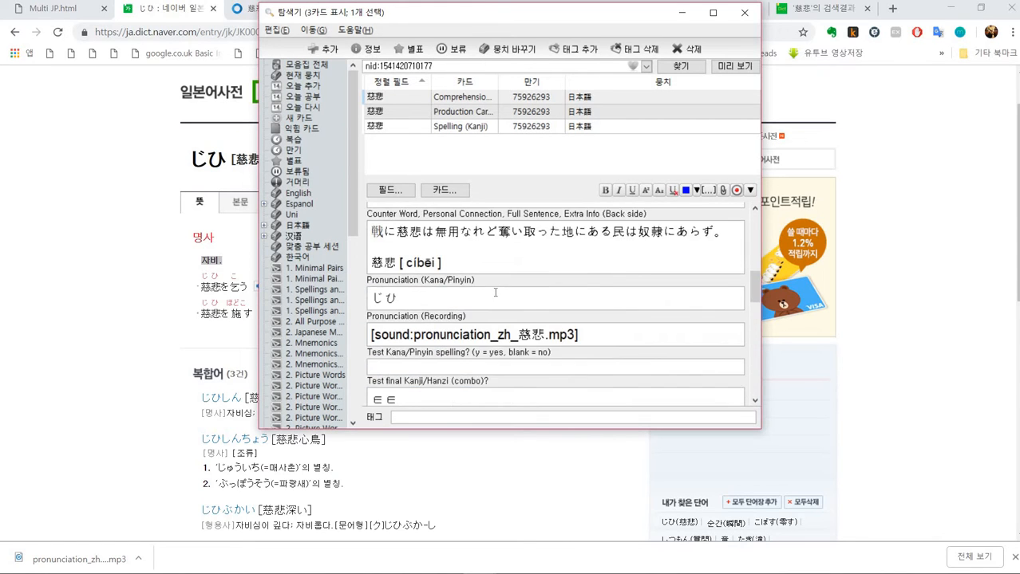
scroll(494, 295, "up", 4)
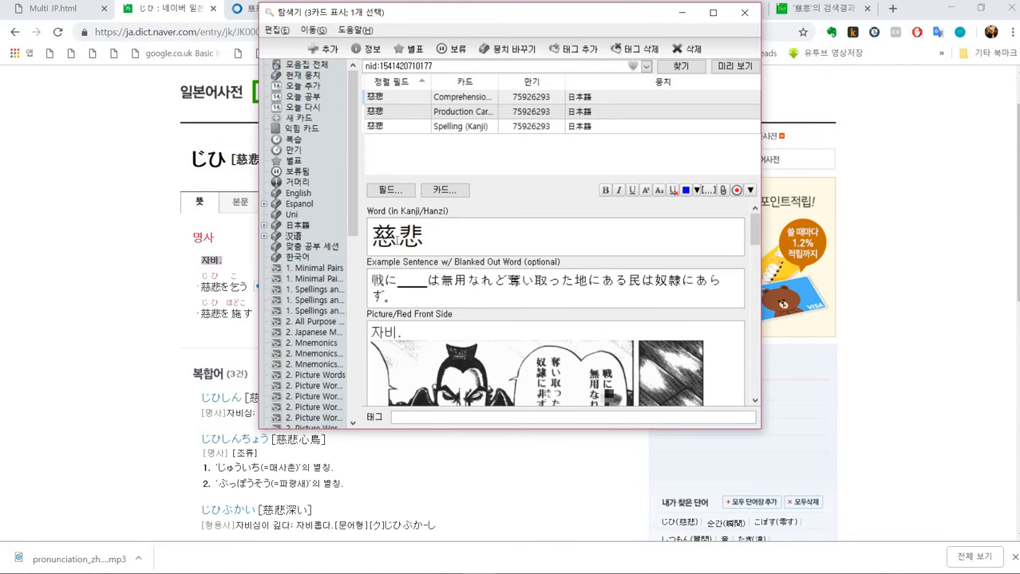
- Try replacing 慈 with an underscore in the Word field, and undo the change
left_click(396, 244)
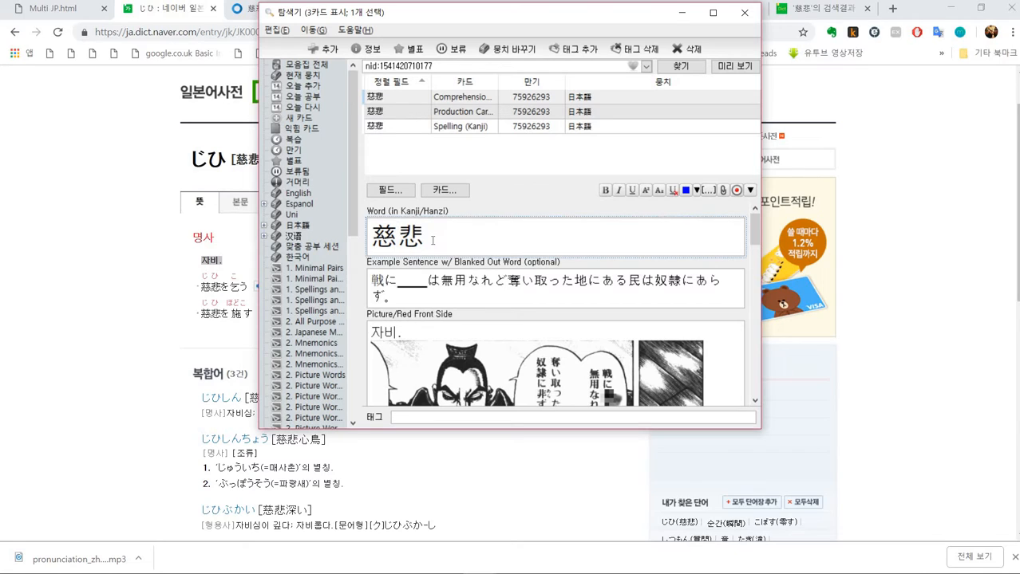
key("shift+Left")
type("_")
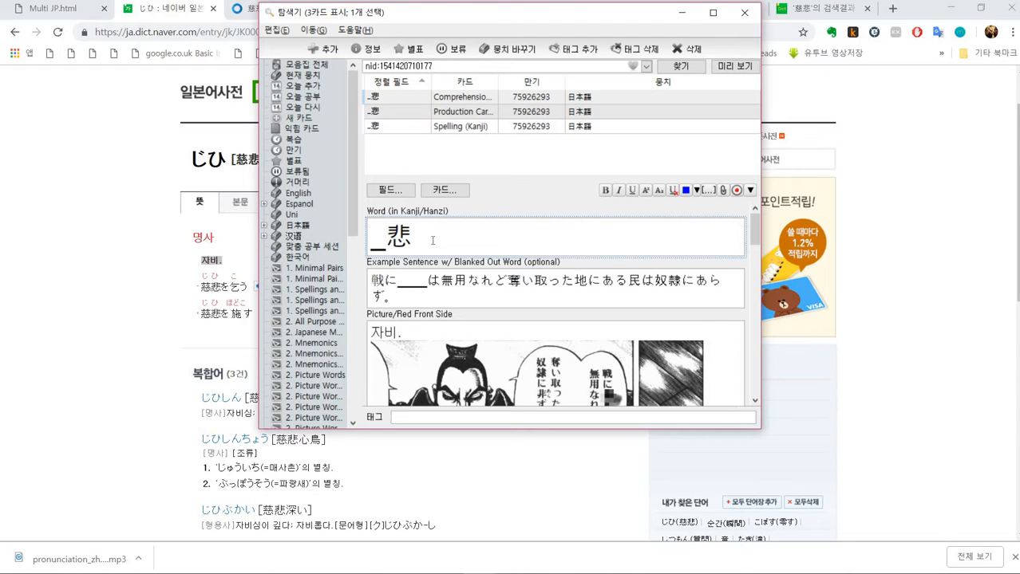
key("ctrl+z")
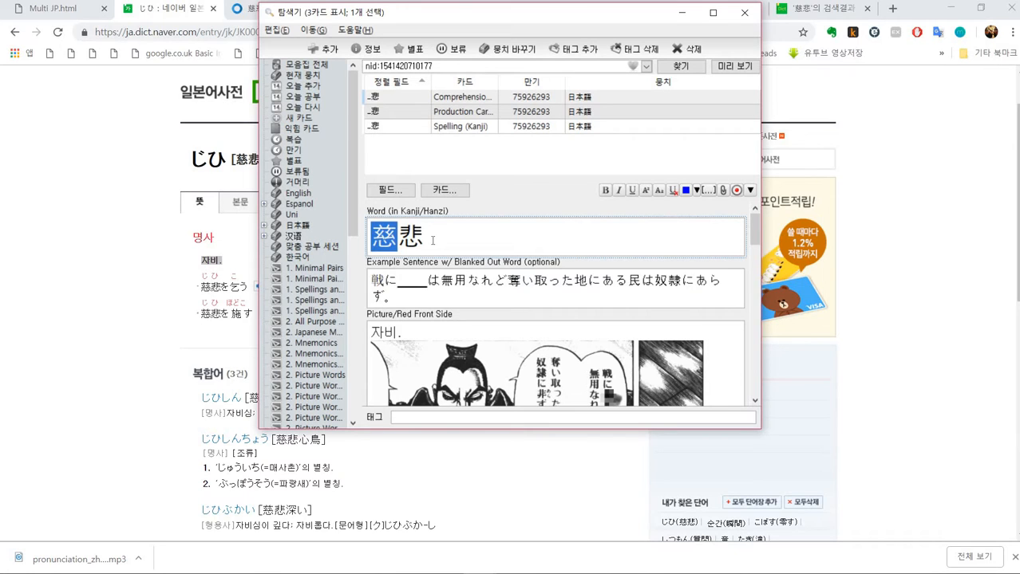
left_click(450, 240)
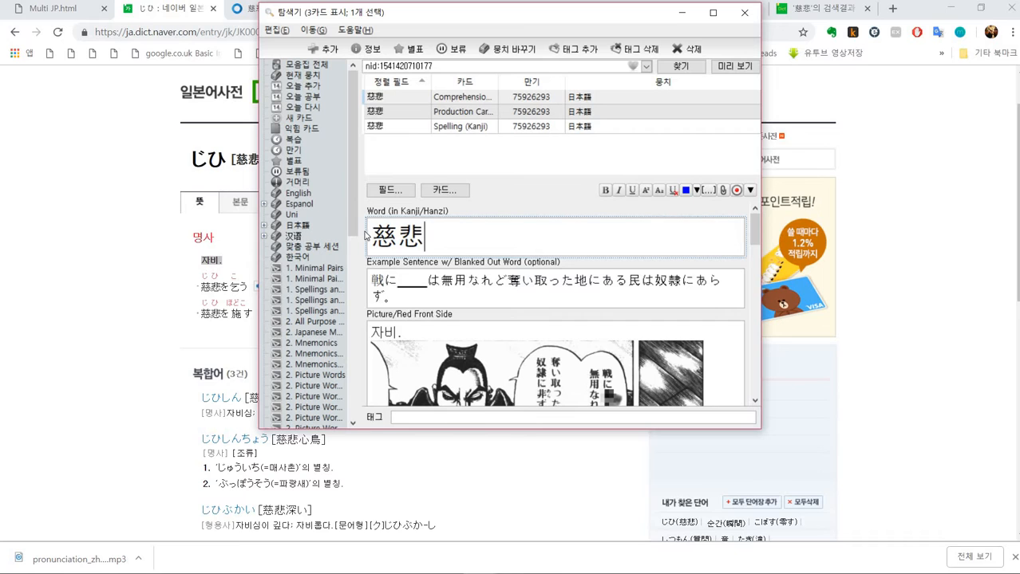
- Copy the word 慈悲 into the One Kanji and Second Kanji Character Blanked Out fields
key("ctrl+a")
key("ctrl+c")
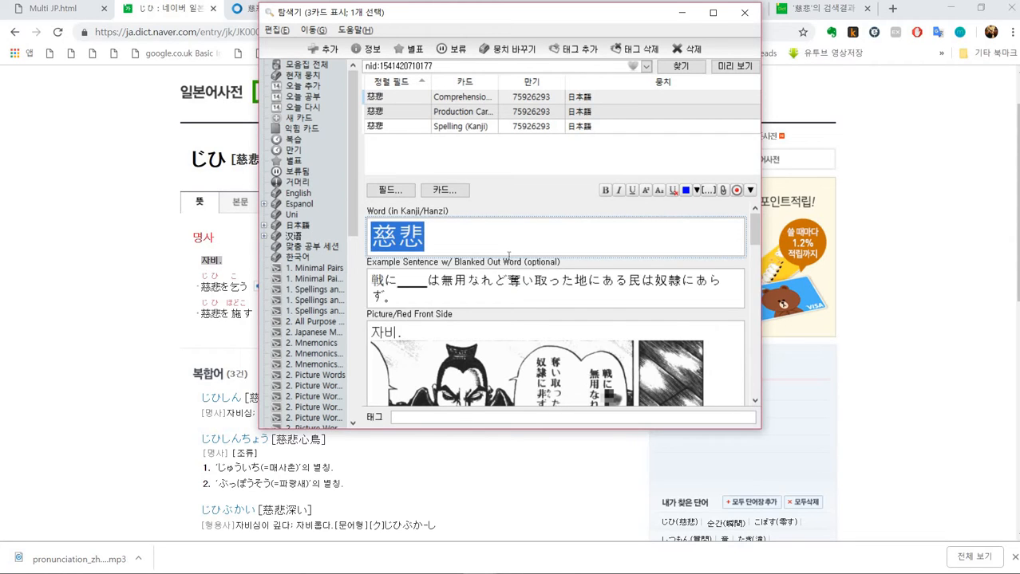
scroll(508, 261, "down", 5)
scroll(503, 264, "down", 5)
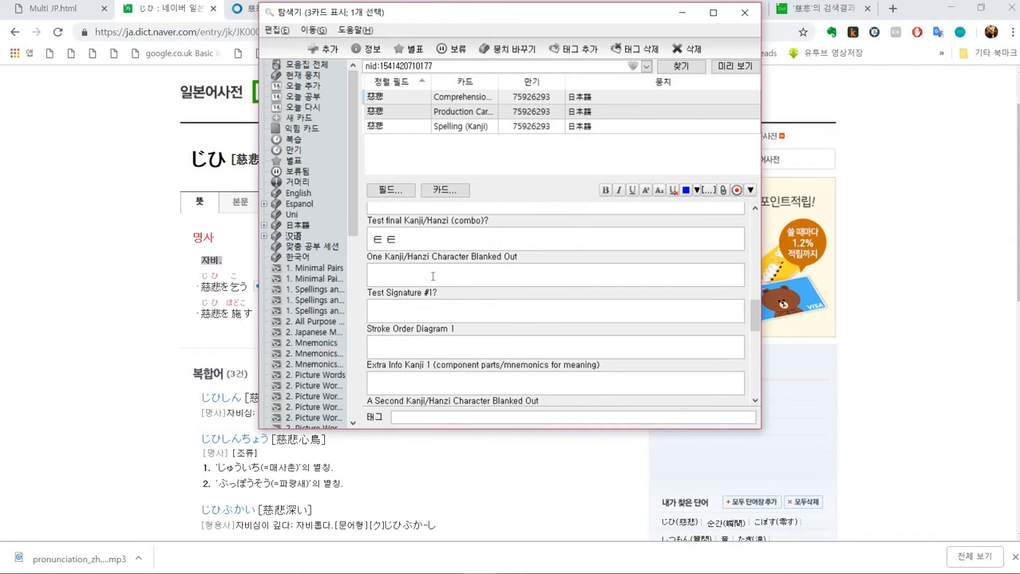
left_click(433, 274)
key("ctrl+v")
scroll(438, 276, "down", 1)
scroll(439, 276, "down", 1)
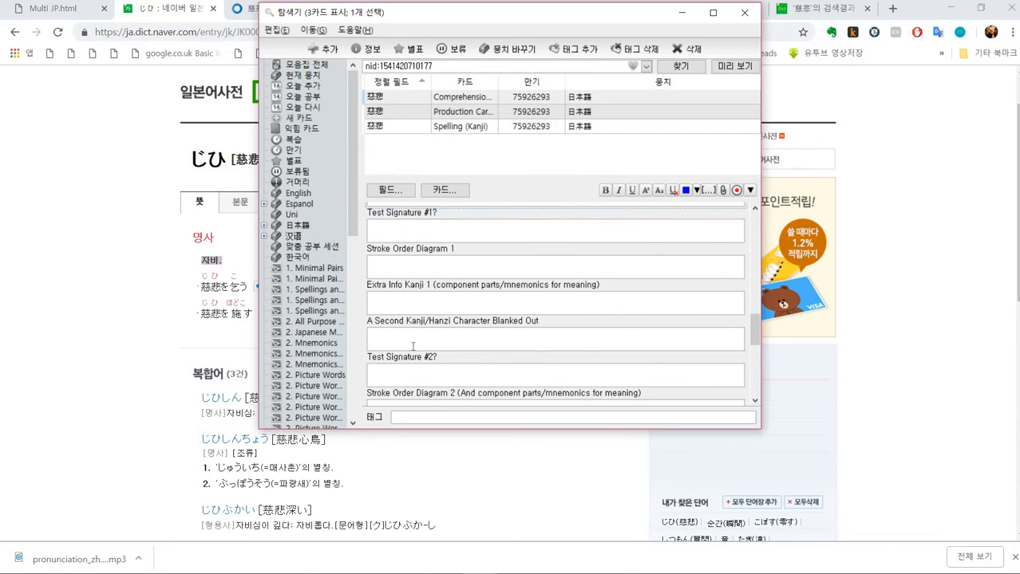
left_click(412, 346)
key("ctrl+v")
- Blank out 慈 in the first blanked-out field and 悲 in the second, giving _悲 and 慈_
scroll(412, 343, "up", 1)
left_click(386, 234)
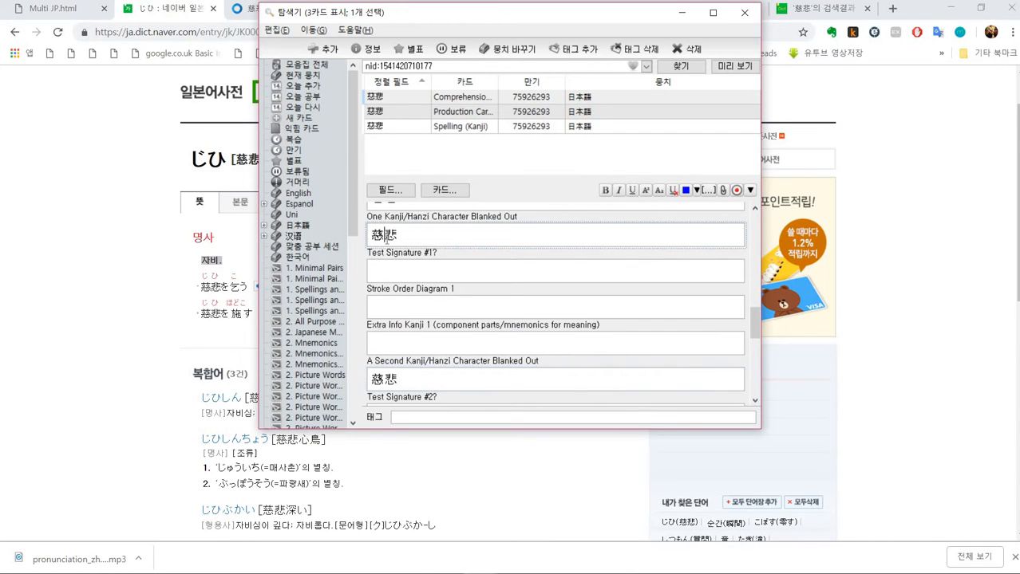
key("BackSpace")
type("_")
left_click_drag(384, 379, 408, 384)
type("_")
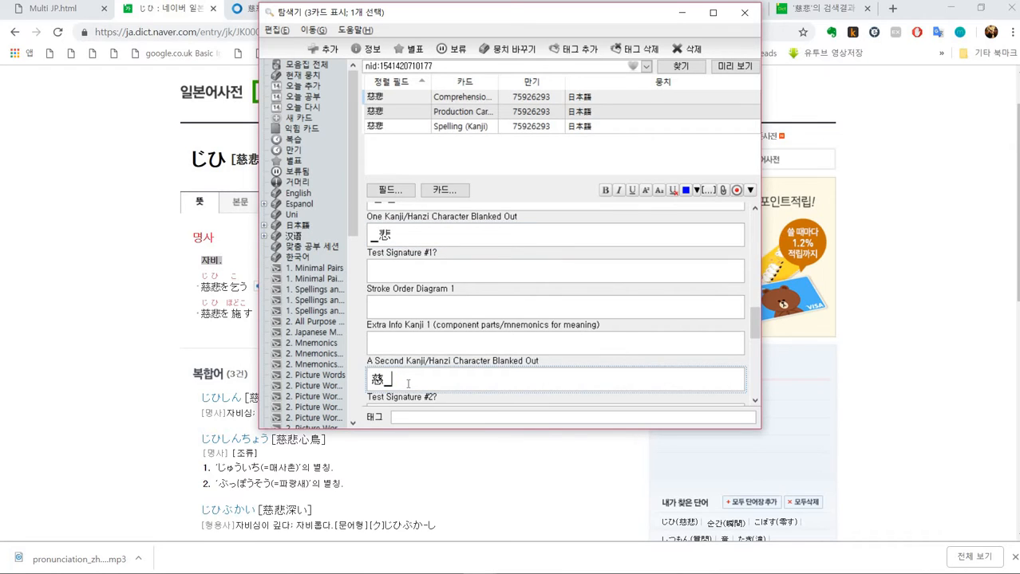
- Enter ㅌ in the Test Signature #1 field to enable that test
left_click(430, 274)
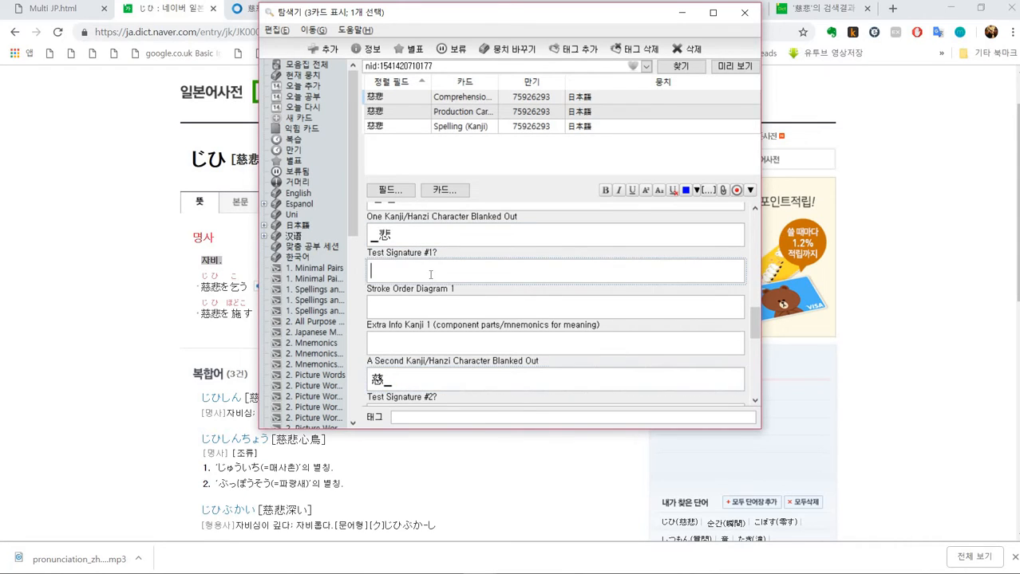
scroll(455, 274, "up", 3)
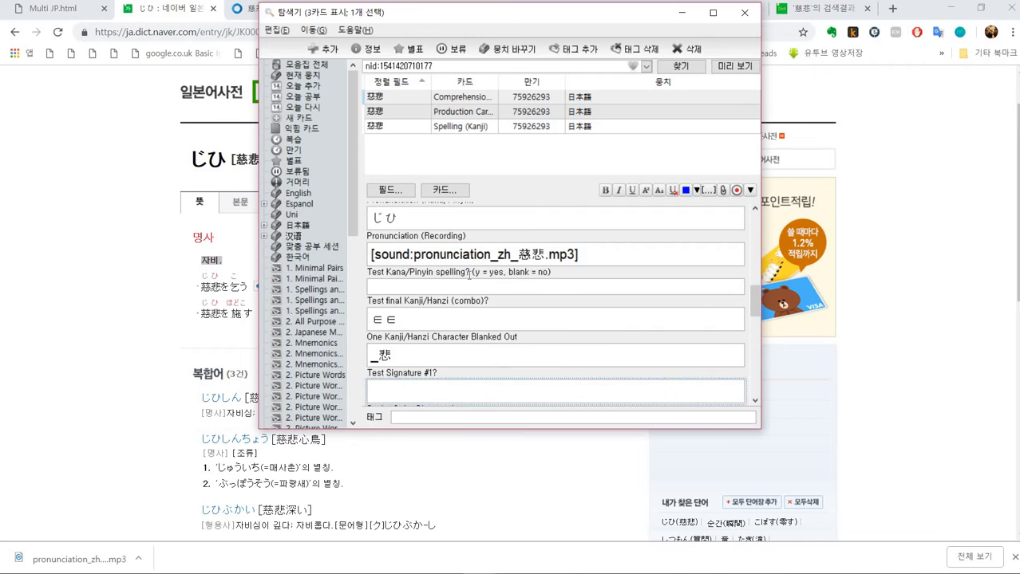
scroll(467, 298, "down", 2)
scroll(420, 318, "down", 2)
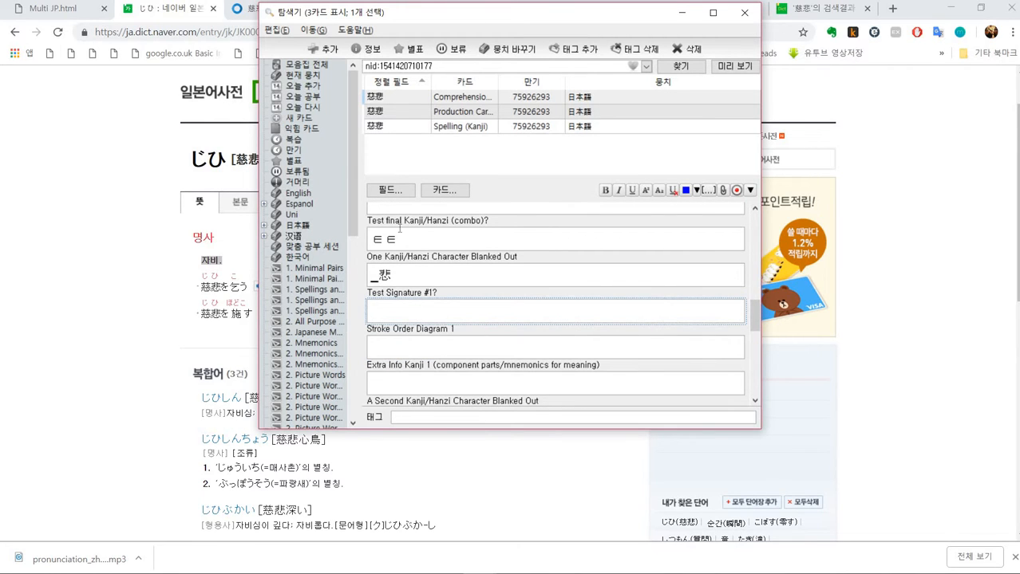
scroll(420, 314, "up", 4)
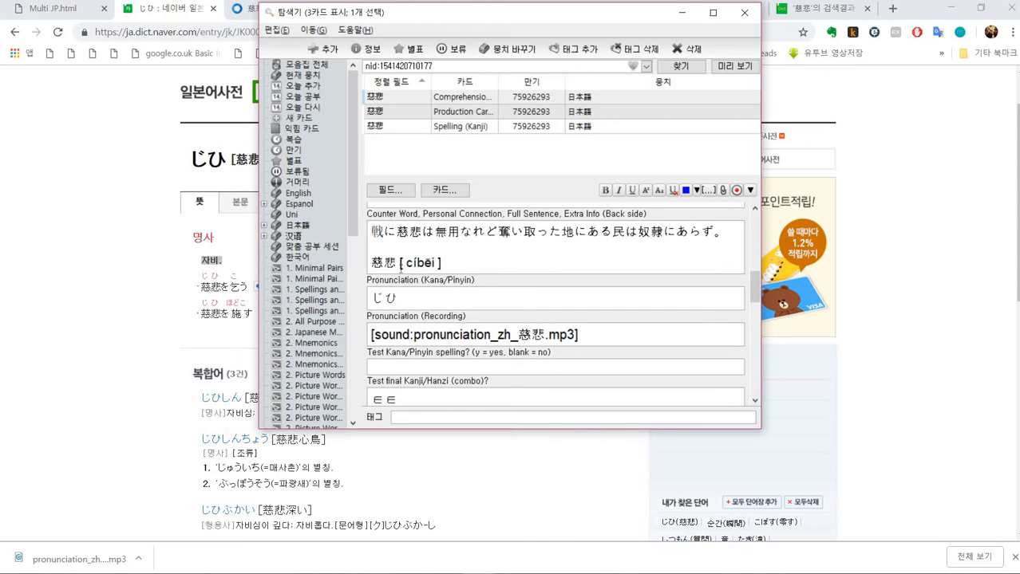
key("Tab")
scroll(412, 295, "down", 1)
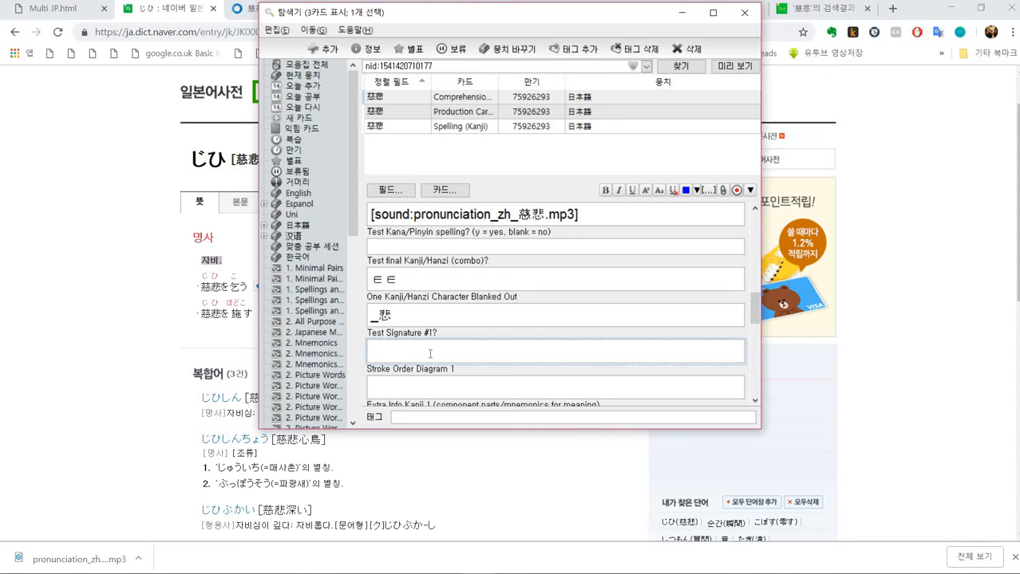
type("ㅌ")
key("Tab")
scroll(429, 352, "down", 1)
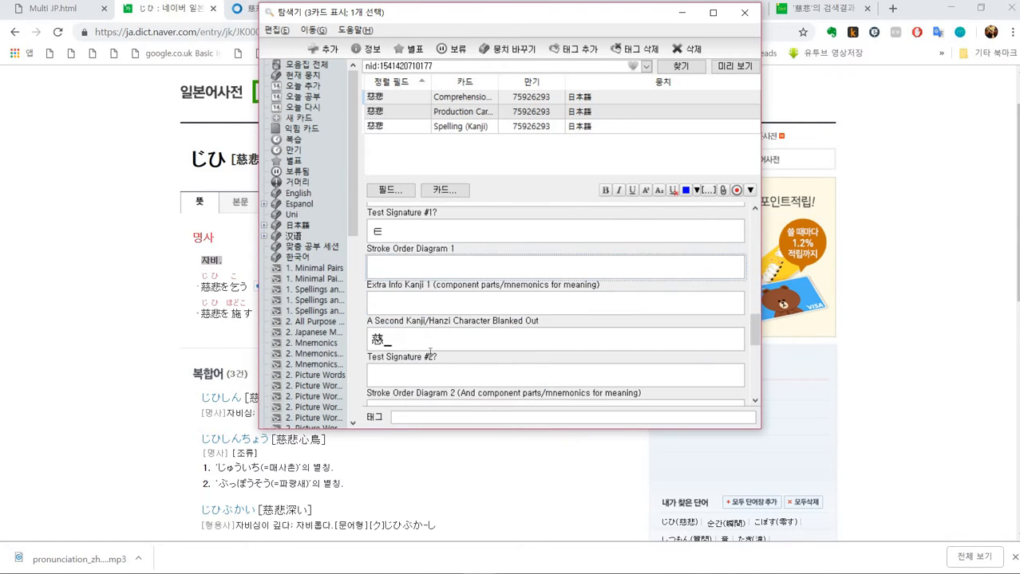
- Look up the hanja 慈 and its meanings in the Naver hanja dictionary
key("alt+Tab")
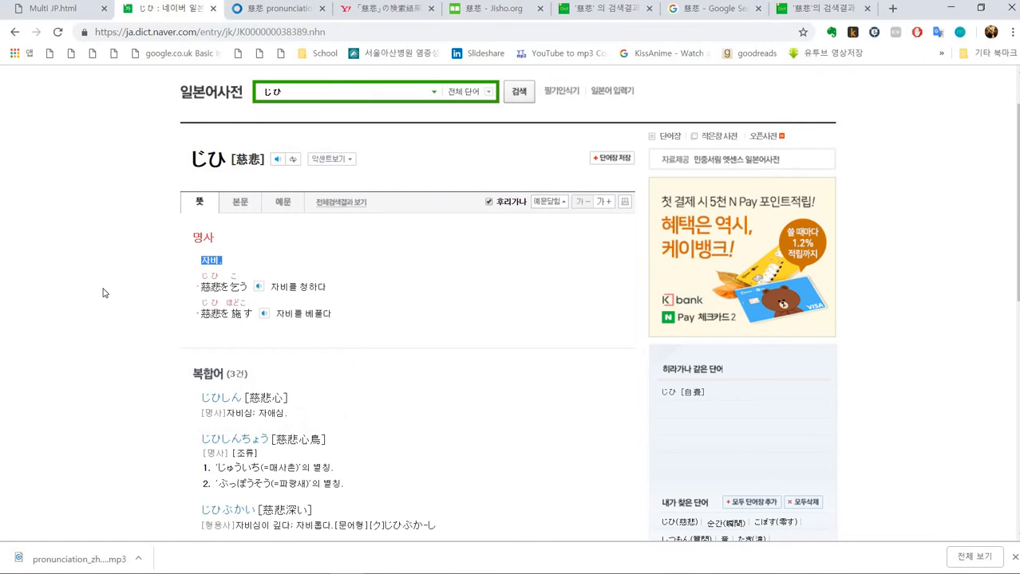
left_click(607, 19)
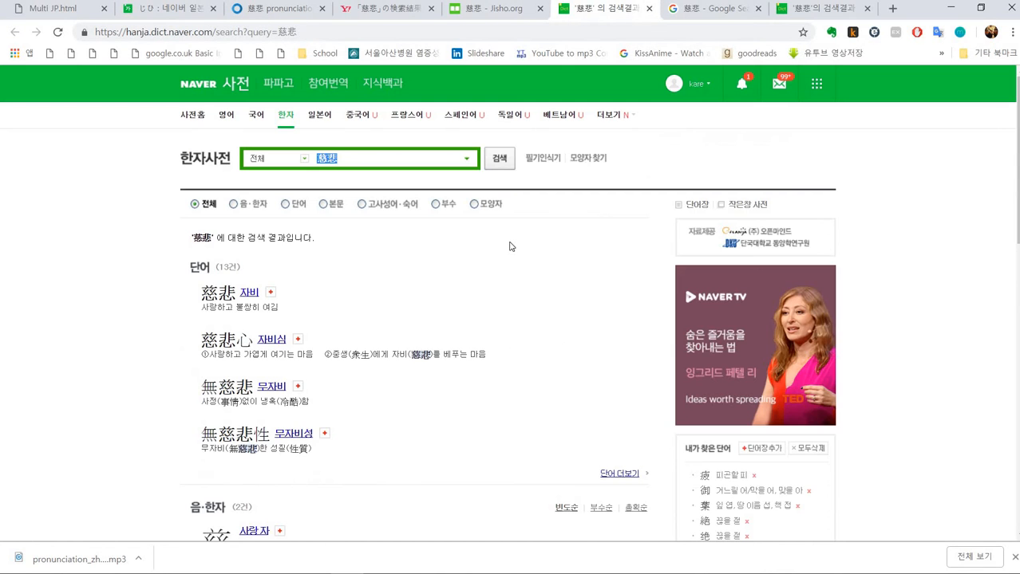
scroll(510, 243, "down", 3)
scroll(501, 251, "down", 2)
scroll(257, 353, "up", 3)
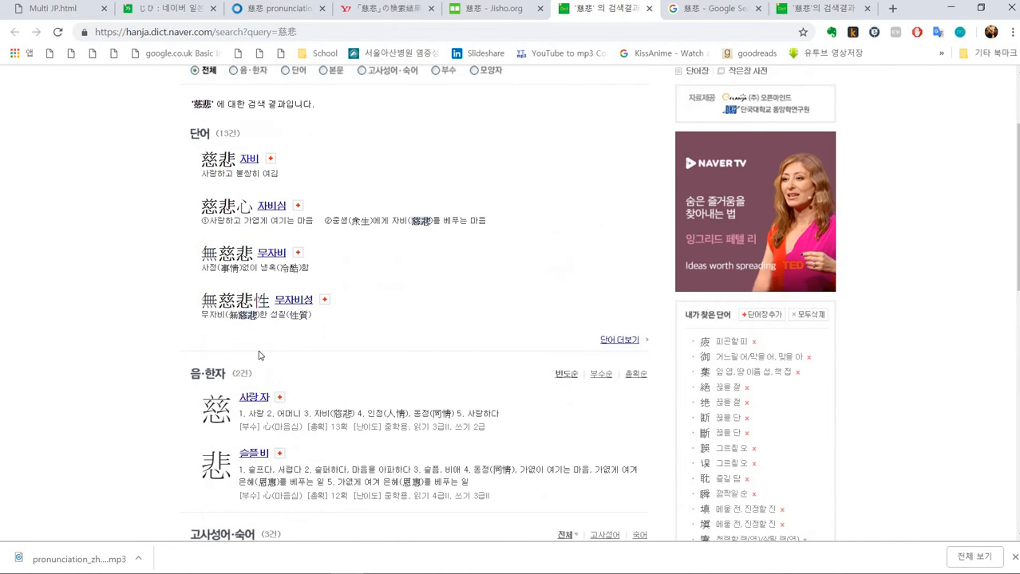
scroll(304, 224, "up", 2)
scroll(335, 248, "down", 4)
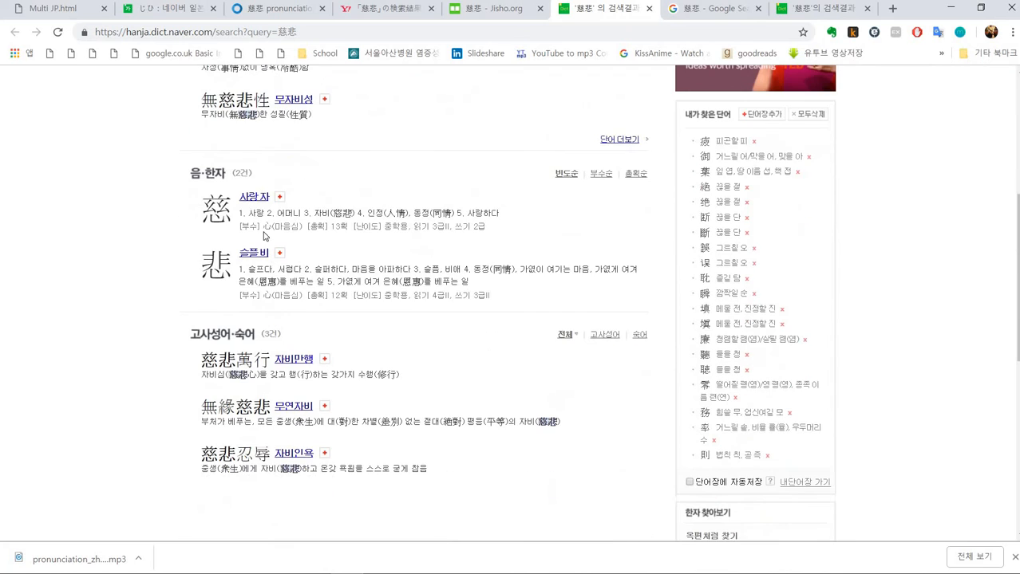
left_click(252, 204)
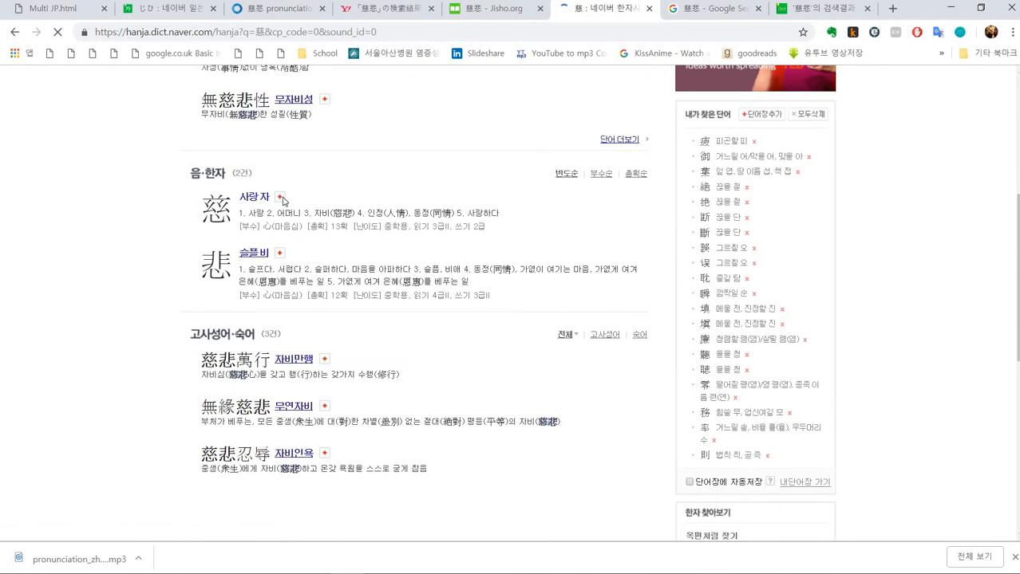
scroll(389, 194, "down", 10)
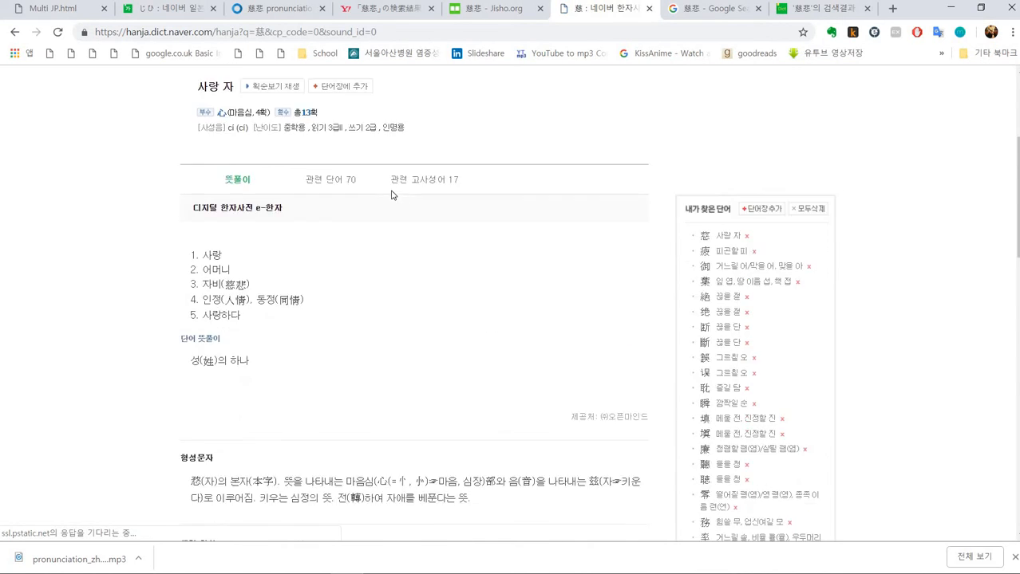
key("alt+Tab")
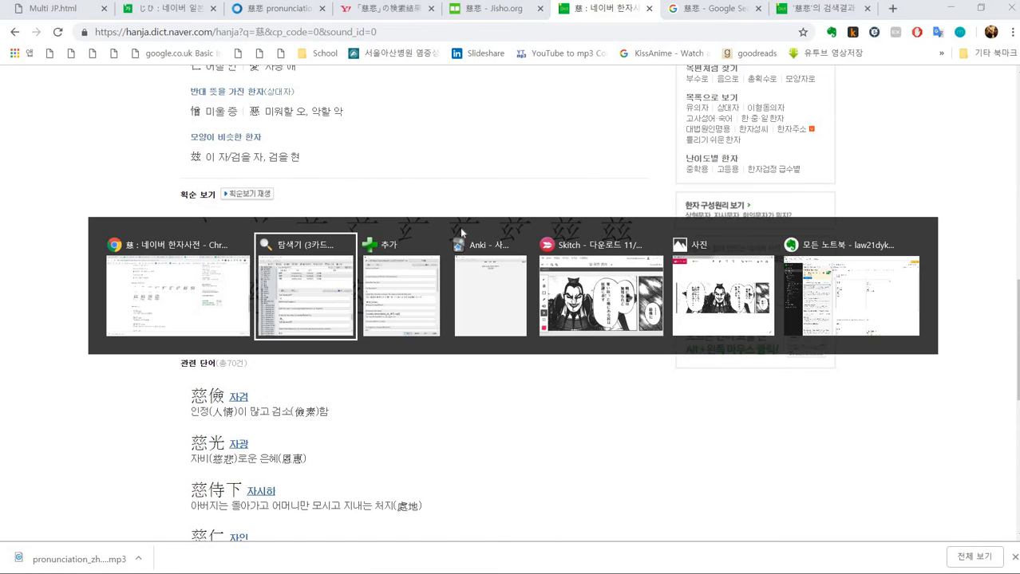
- Capture the stroke order diagram of 慈 from the Naver page and paste it into the Stroke Order Diagram 1 field
key("alt+Tab")
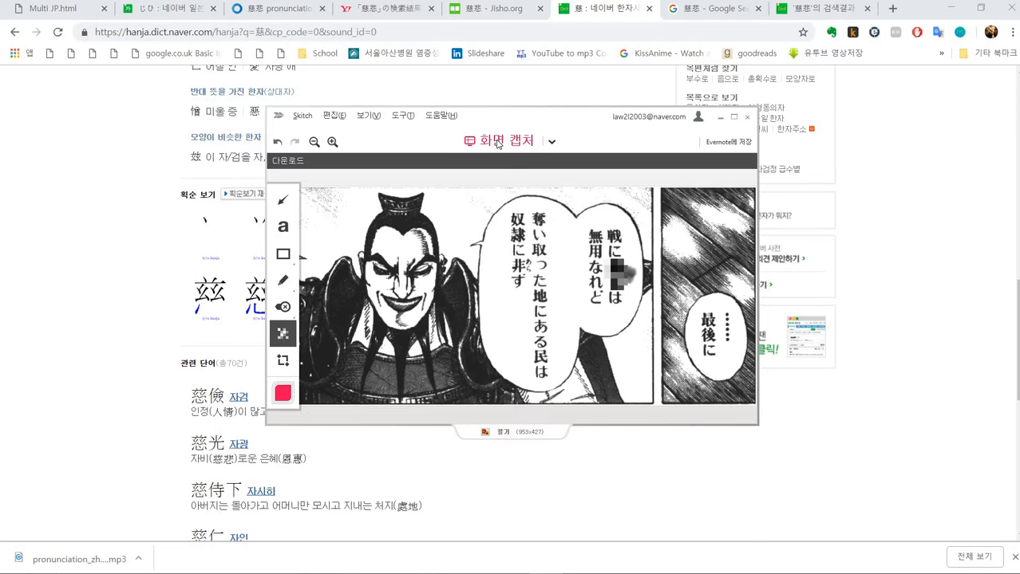
left_click(496, 144)
left_click(525, 266)
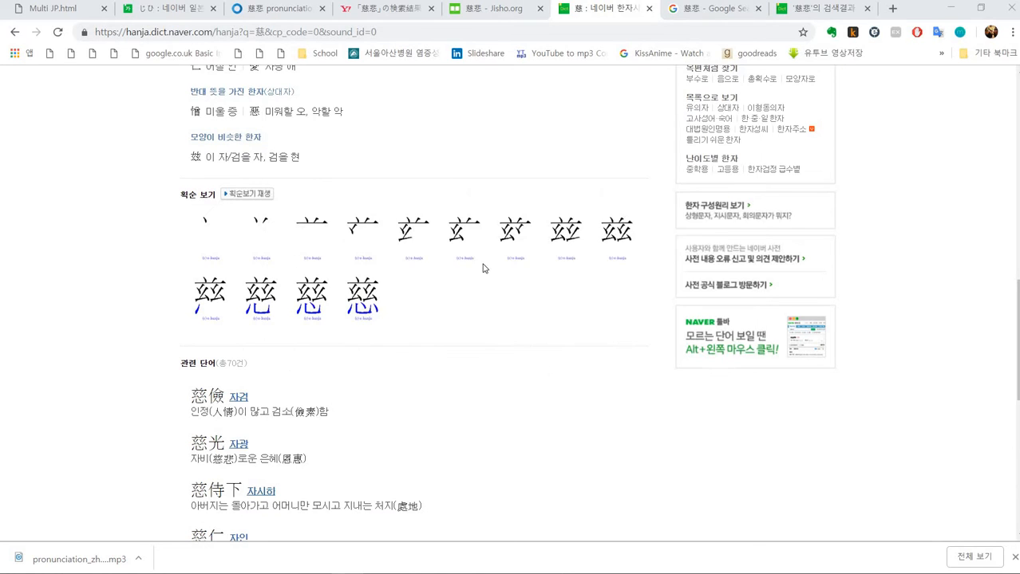
mouse_move(182, 201)
left_mouse_down()
mouse_move(505, 330)
mouse_move(678, 354)
mouse_move(650, 335)
left_mouse_up()
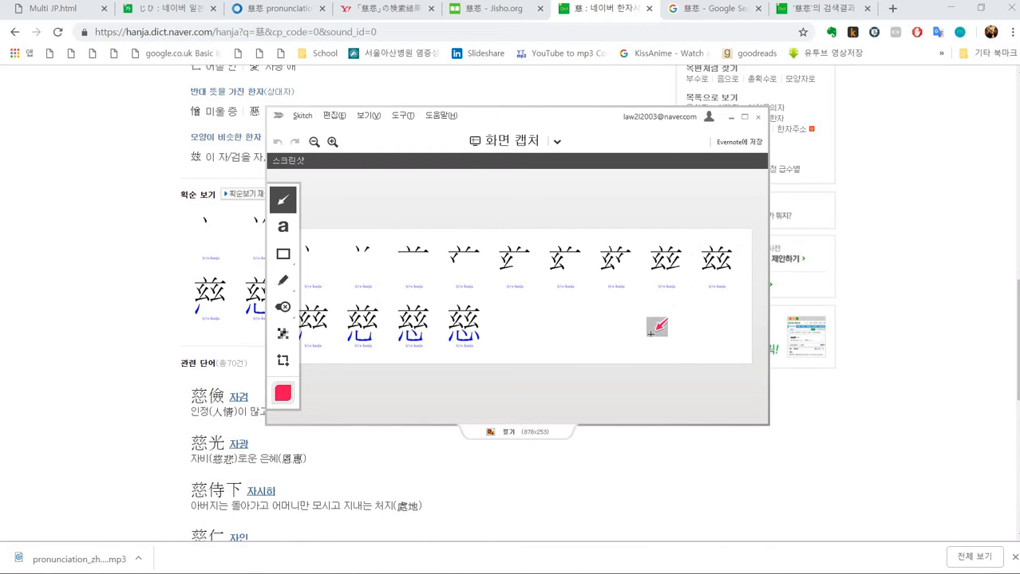
key("alt+Tab")
key("alt+Tab")
key("alt+Tab")
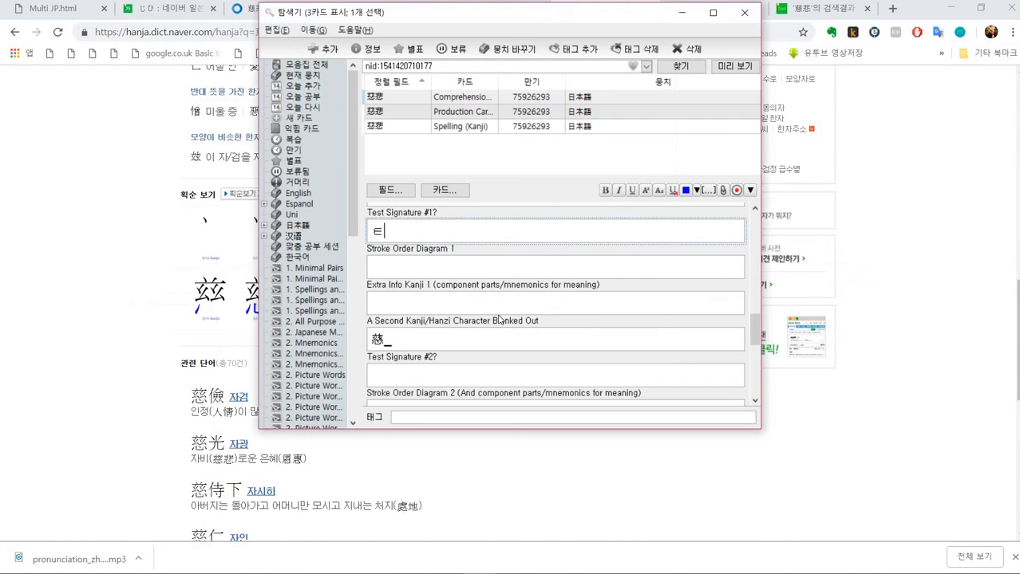
left_click(440, 269)
key("ctrl+v")
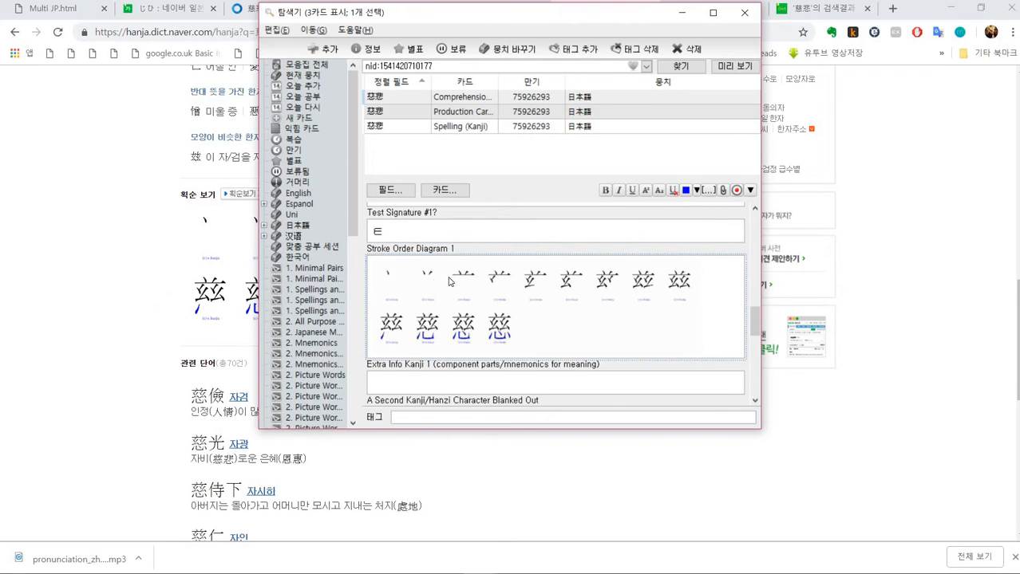
- Copy the Naver meaning 사랑 자 into the Extra Info Kanji 1 field
key("alt+Tab")
key("alt+Tab")
left_click(418, 376)
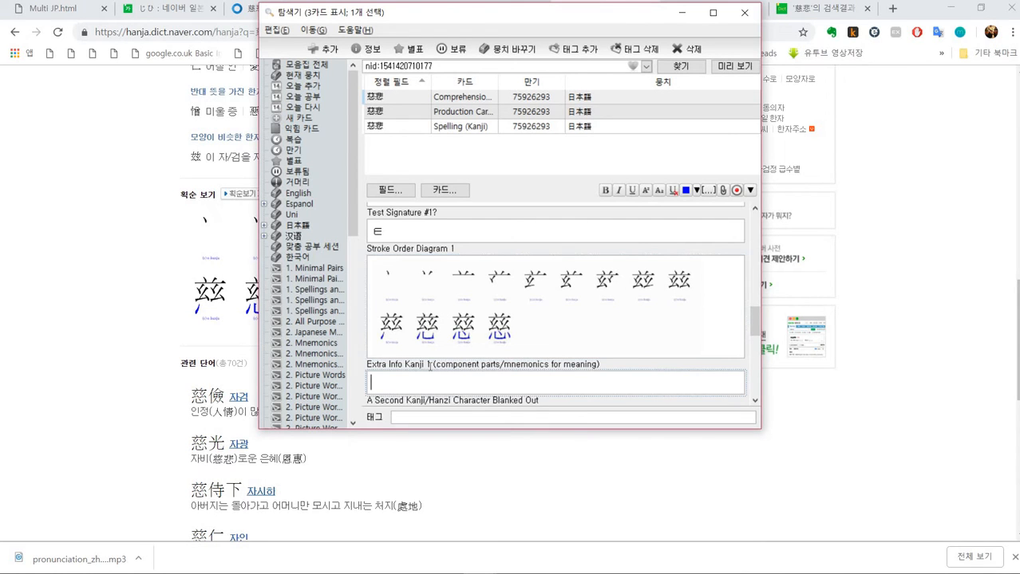
scroll(431, 359, "down", 1)
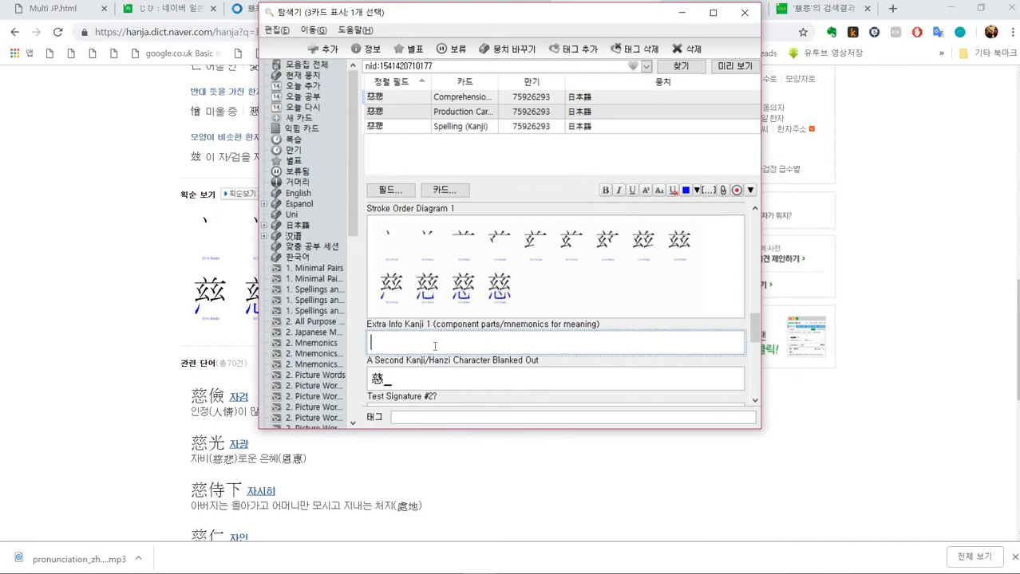
left_click(154, 235)
scroll(160, 240, "down", 5)
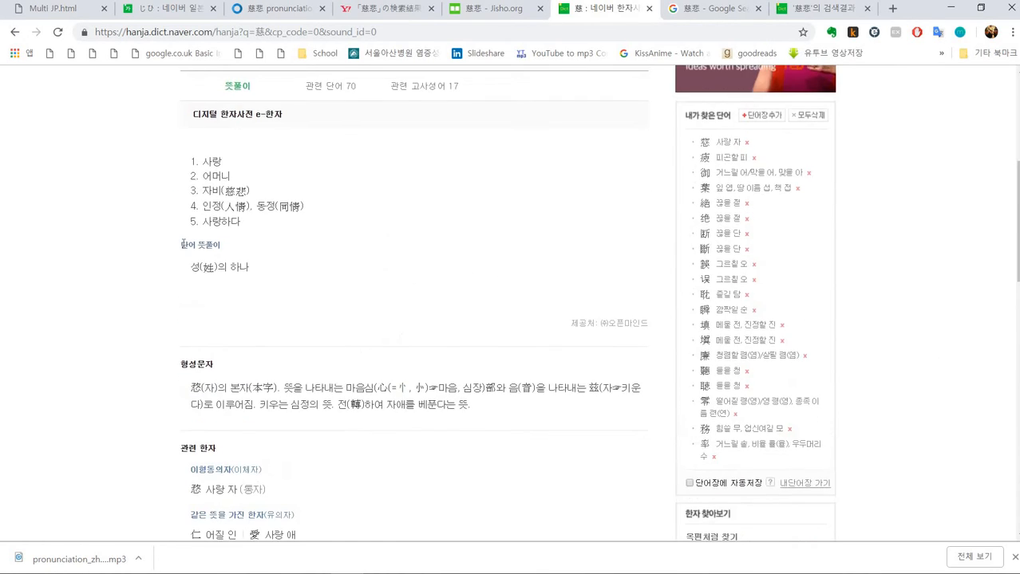
scroll(183, 245, "up", 4)
left_click_drag(198, 256, 233, 259)
key("ctrl+c")
key("alt+Tab")
scroll(409, 329, "down", 2)
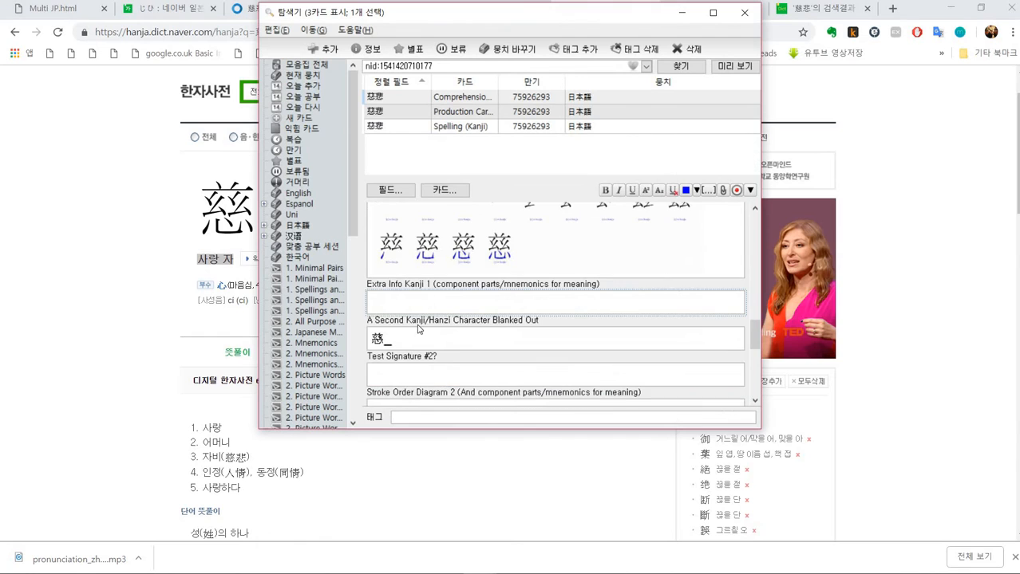
key("ctrl+v")
key("alt+Tab")
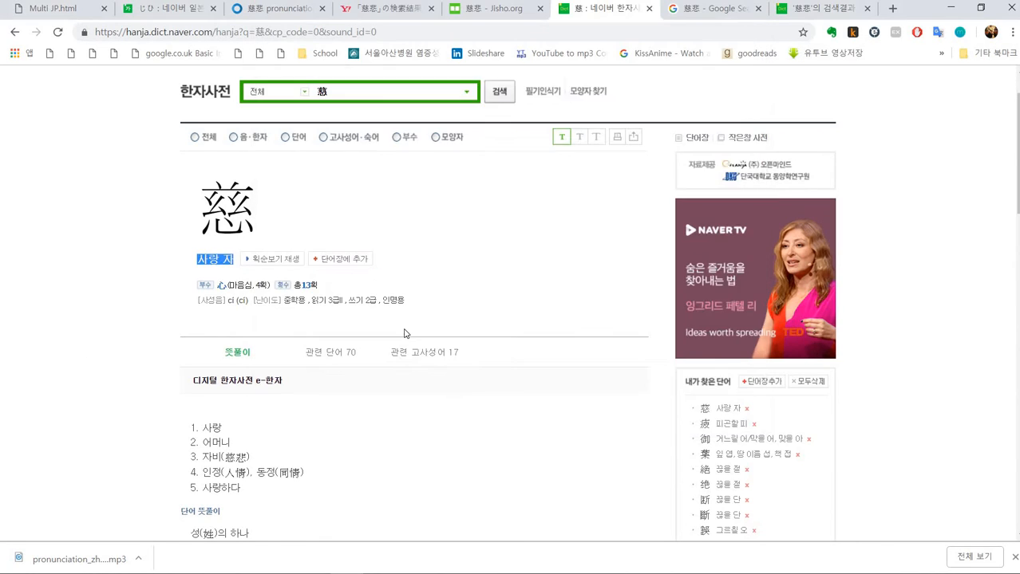
- Copy the Naver character-formation explanation of 慈 into the Extra Info Kanji 1 field below the meaning
scroll(391, 331, "down", 3)
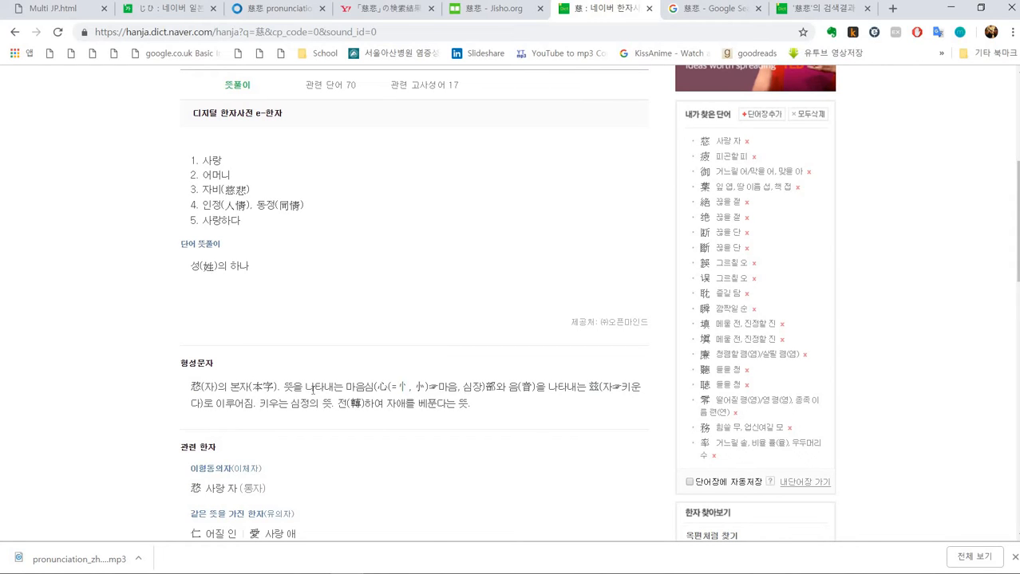
scroll(511, 303, "down", 2)
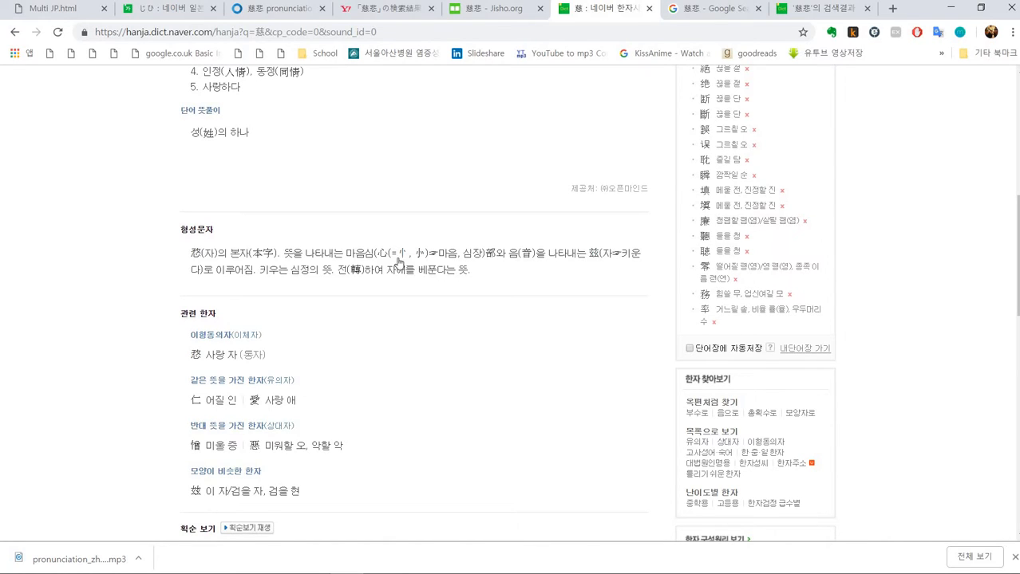
mouse_move(377, 257)
left_click_drag(473, 271, 284, 252)
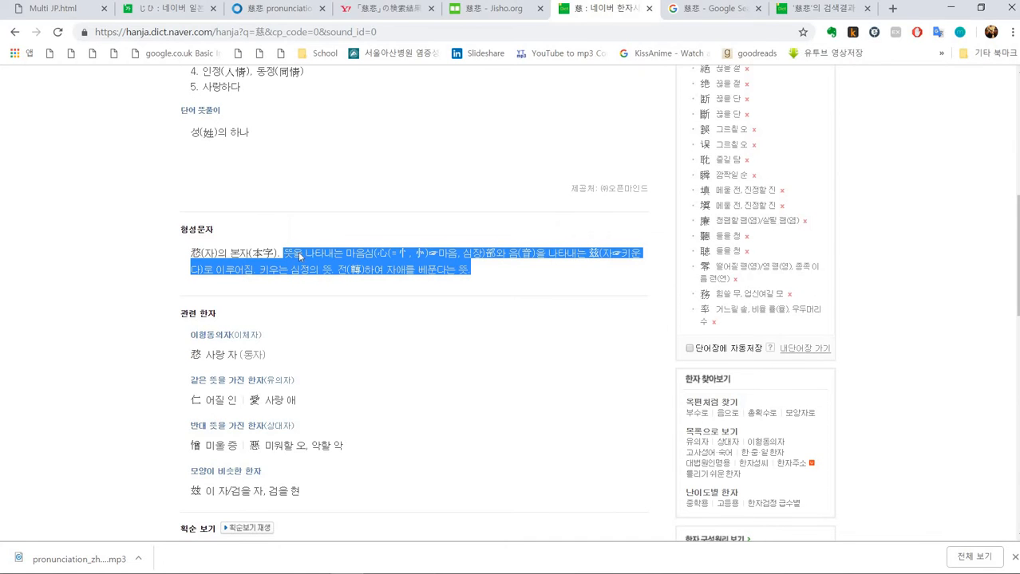
key("ctrl+c")
key("alt+Tab")
key("ctrl+v")
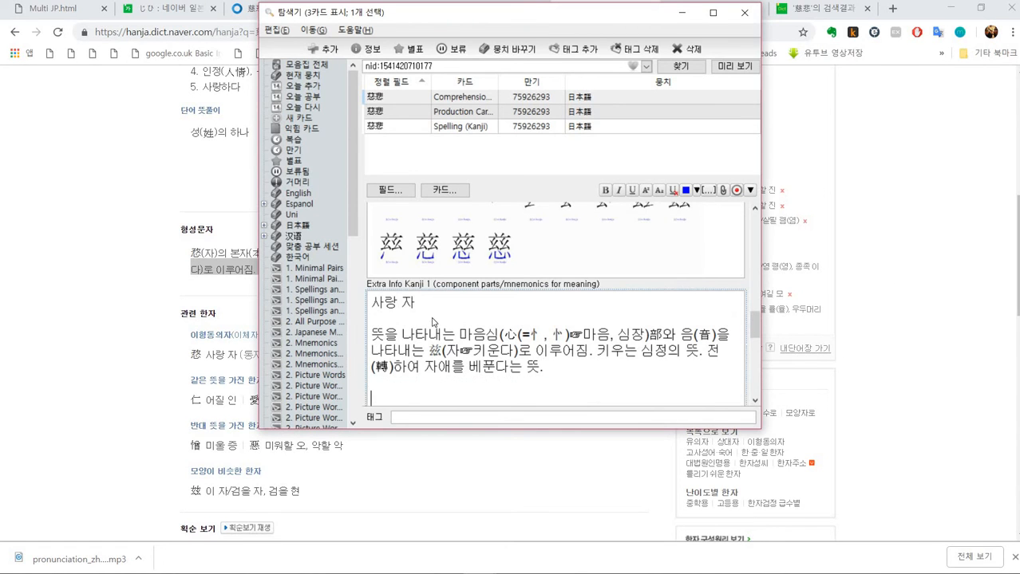
- Open the Jisho kanji page for 慈 and paste its Kun and On readings into Extra Info Kanji 1
key("alt+Tab")
scroll(403, 307, "down", 3)
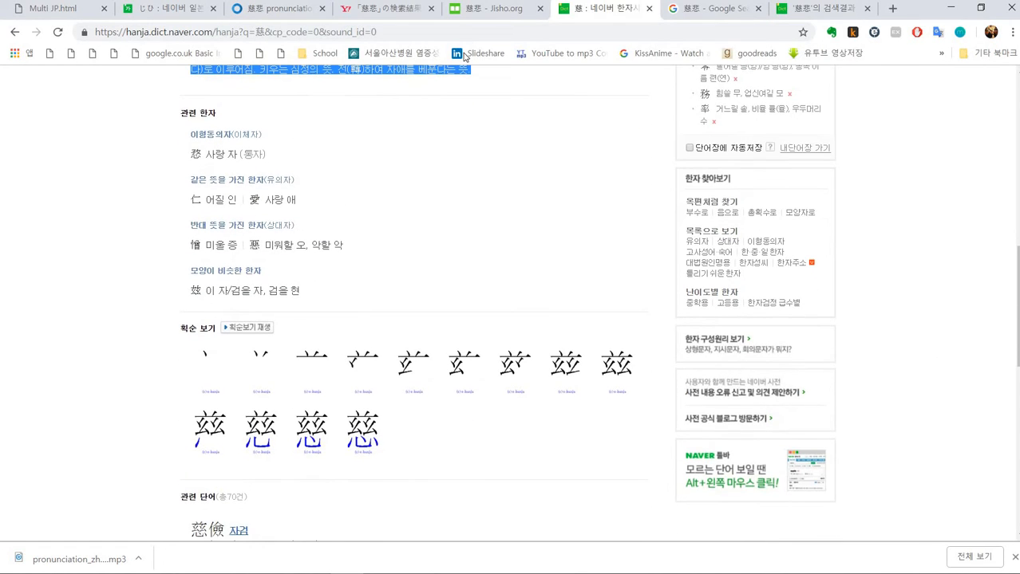
left_click(485, 9)
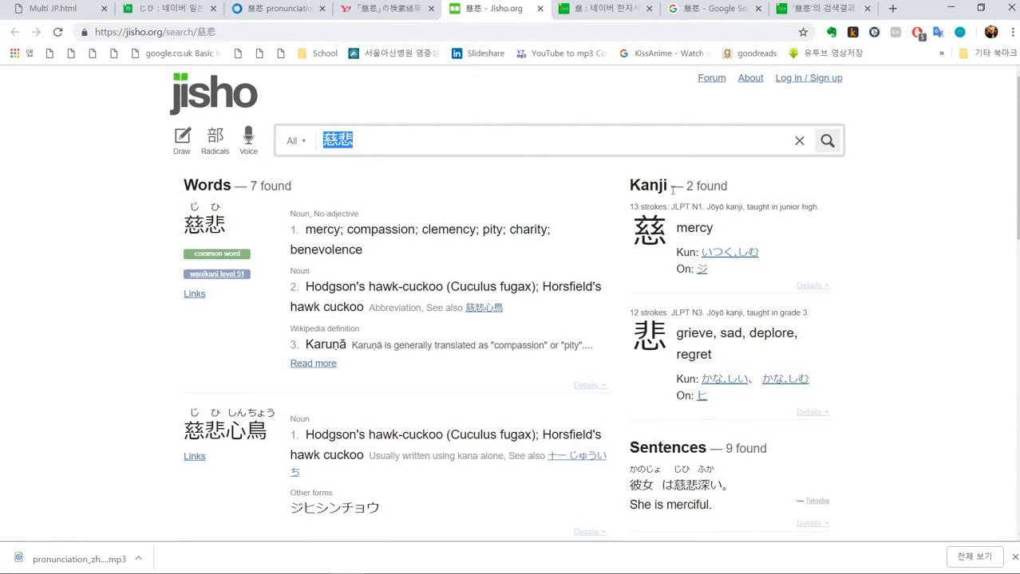
left_click(660, 246)
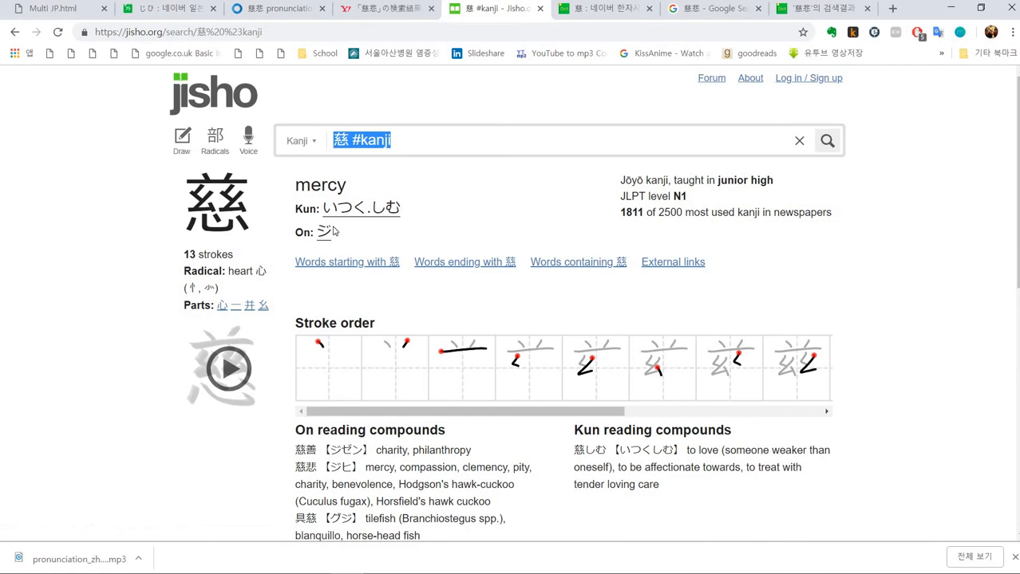
scroll(339, 231, "down", 1)
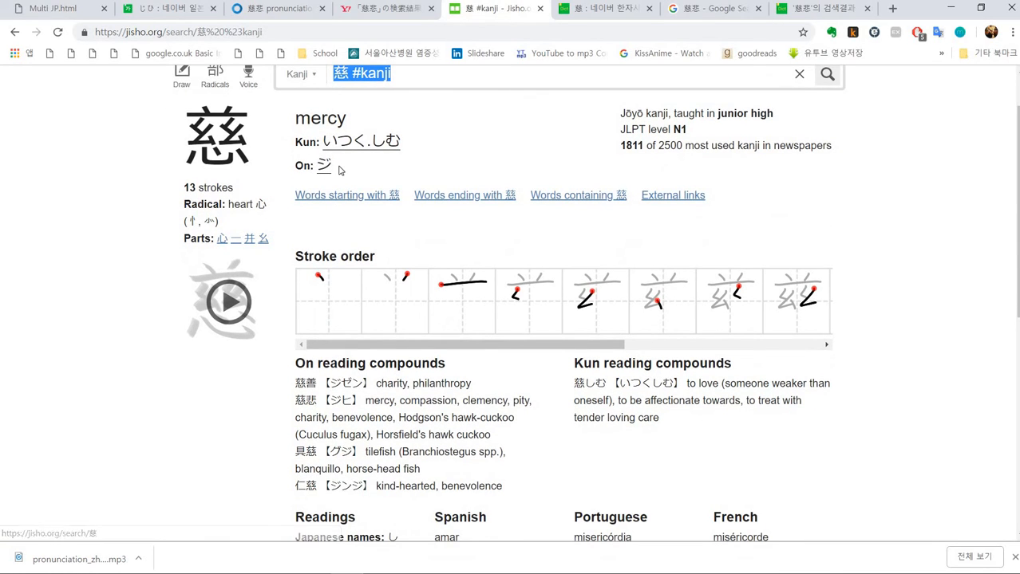
left_click_drag(338, 172, 298, 142)
key("ctrl+c")
key("alt+Tab")
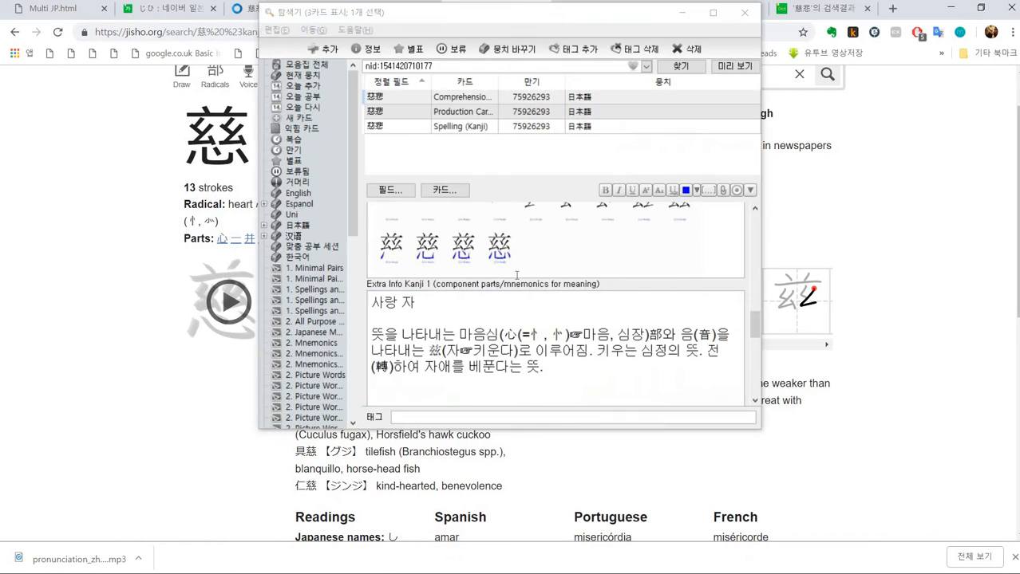
key("ctrl+v")
- Copy the first on-reading compounds of 慈 from Jisho into the Extra Info Kanji 1 field
key("alt+Tab")
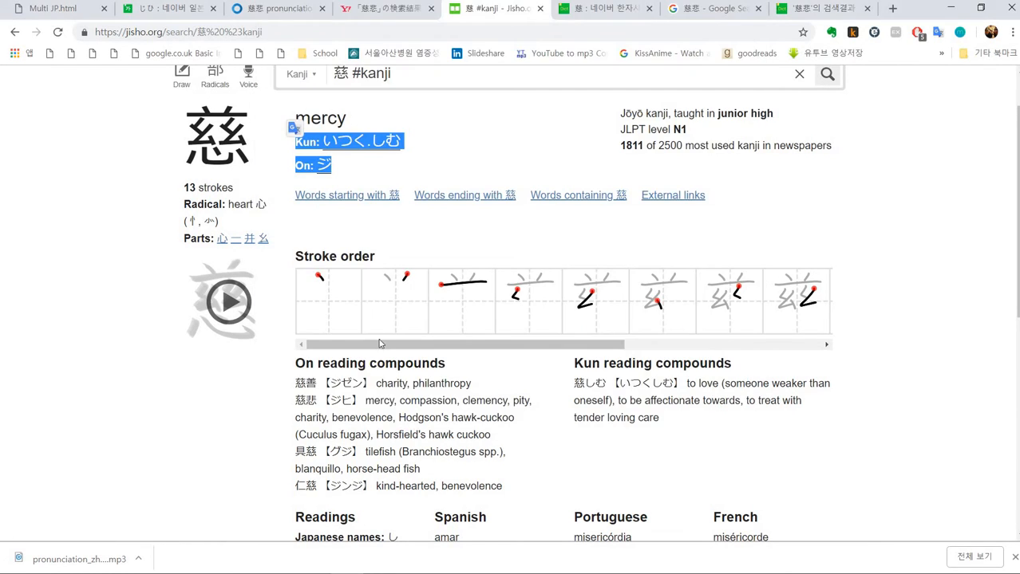
left_click_drag(292, 366, 530, 402)
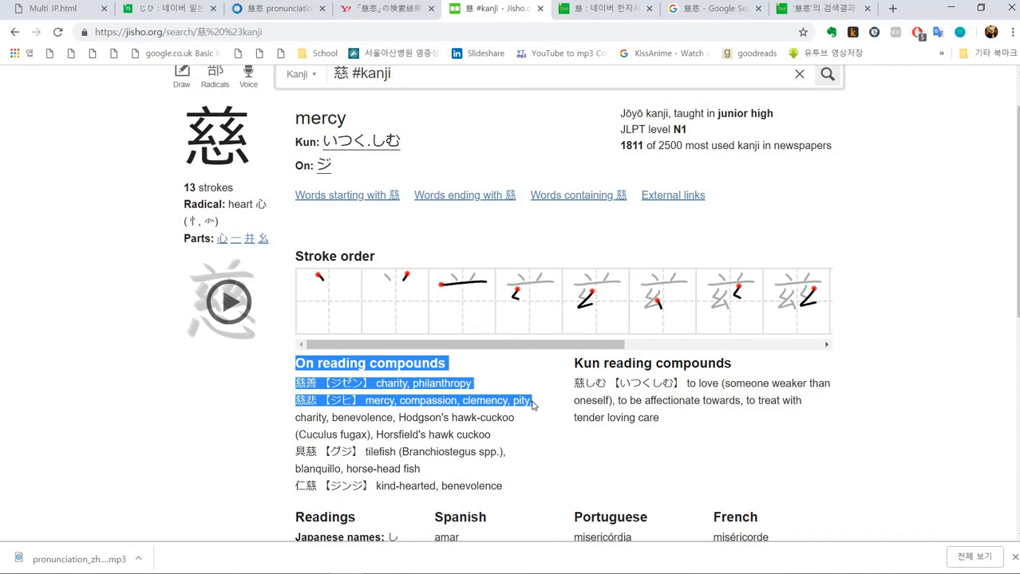
key("ctrl+c")
key("alt+Tab")
key("ctrl+v")
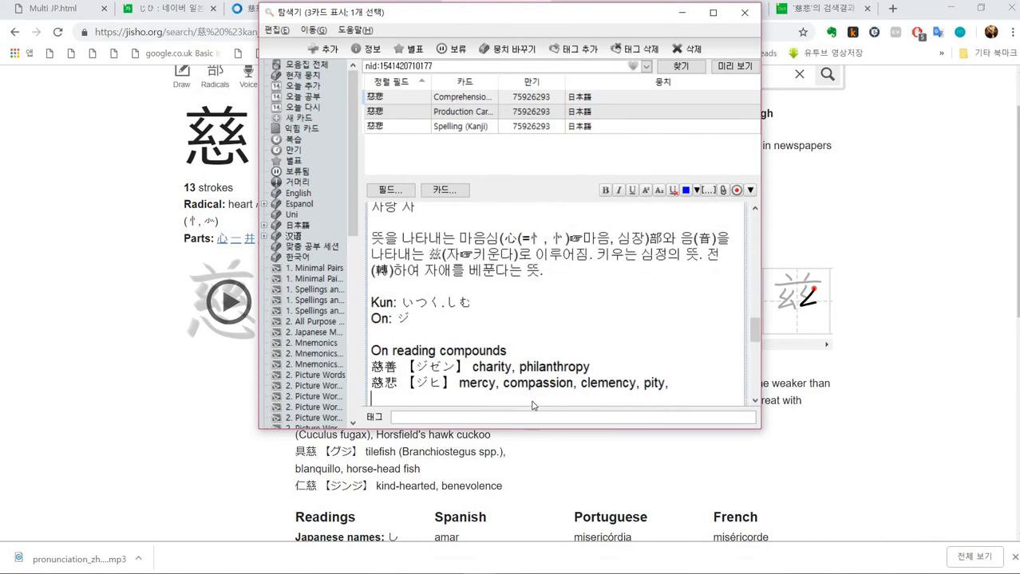
- Try to add the kun-reading compounds of 慈 to the Extra Info Kanji 1 field
key("alt+Tab")
left_click_drag(575, 360, 729, 382)
left_click(580, 371)
key("alt+Tab")
key("ctrl+v")
scroll(462, 295, "up", 10)
scroll(461, 296, "down", 3)
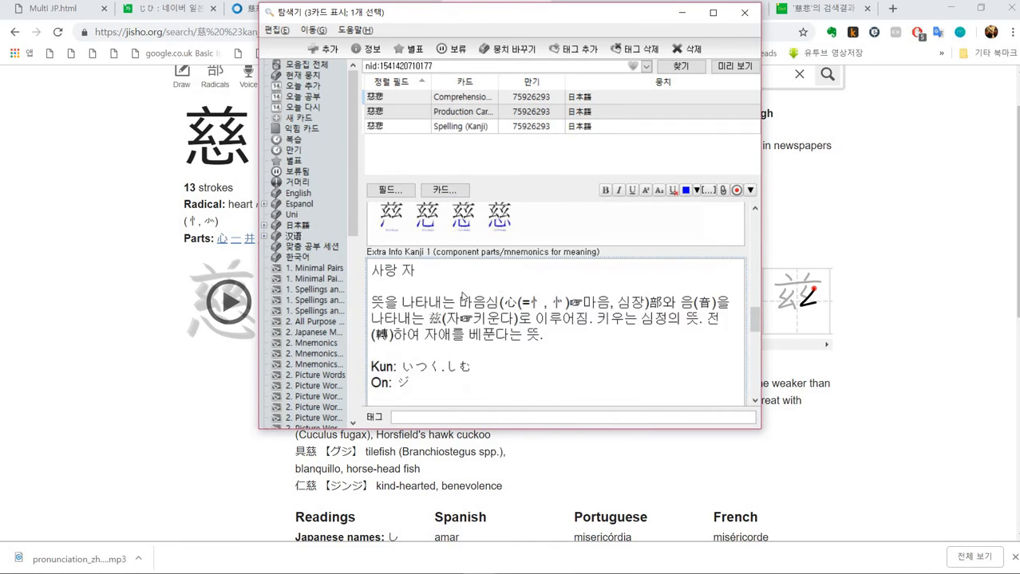
scroll(461, 296, "up", 10)
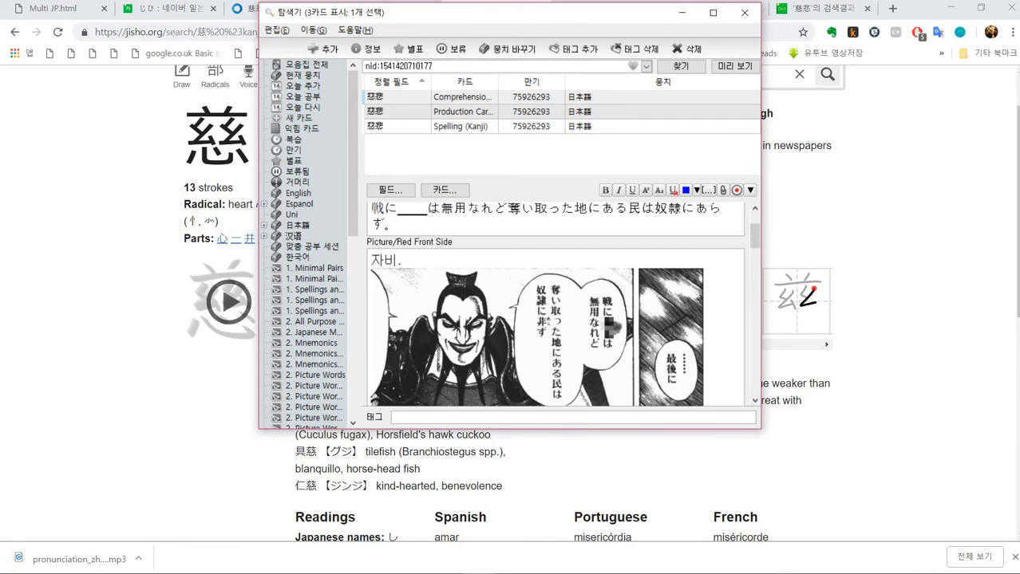
- List the cards added today in the card browser
left_click(392, 118)
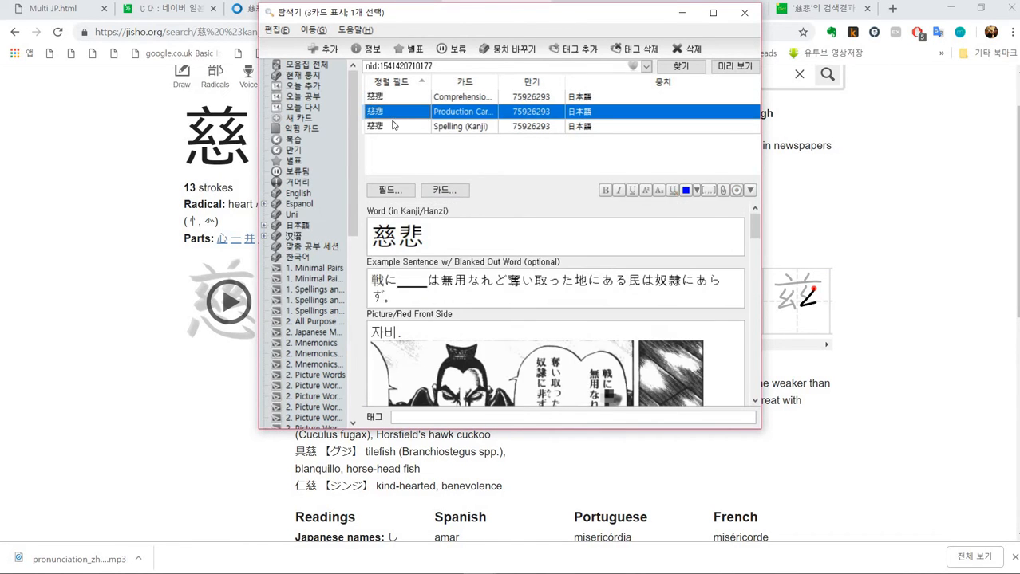
left_click(392, 125)
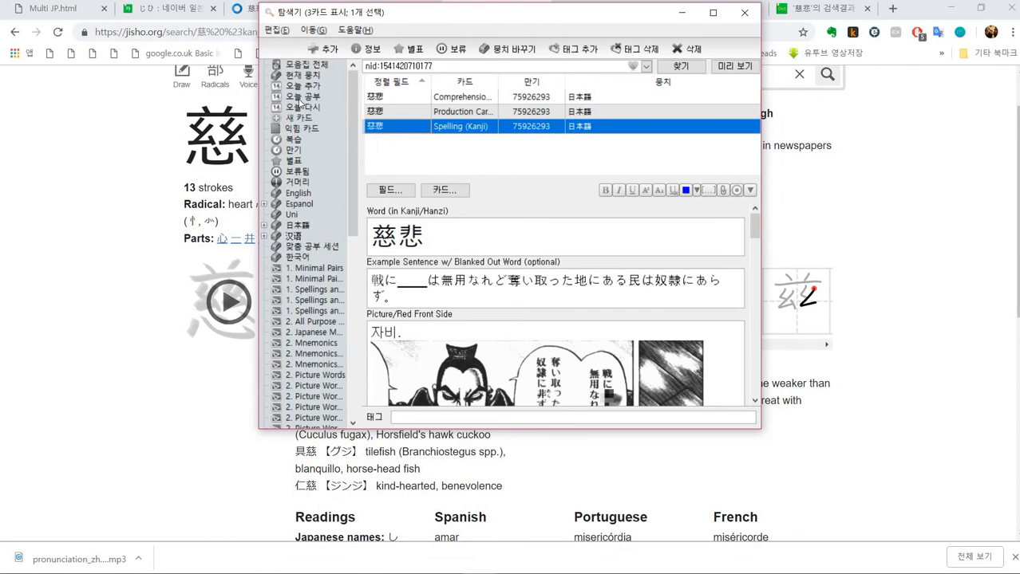
left_click(314, 88)
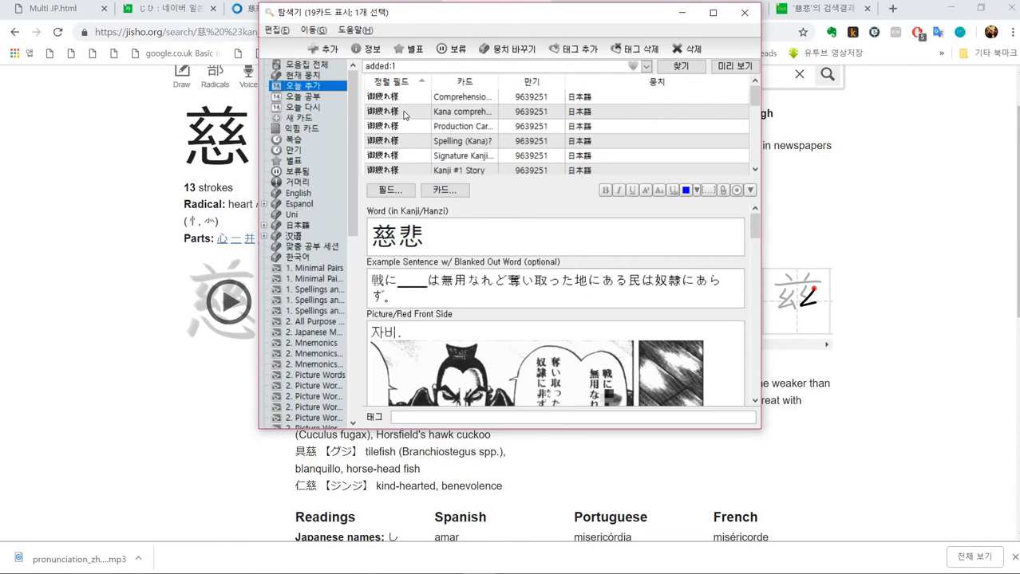
scroll(405, 116, "down", 3)
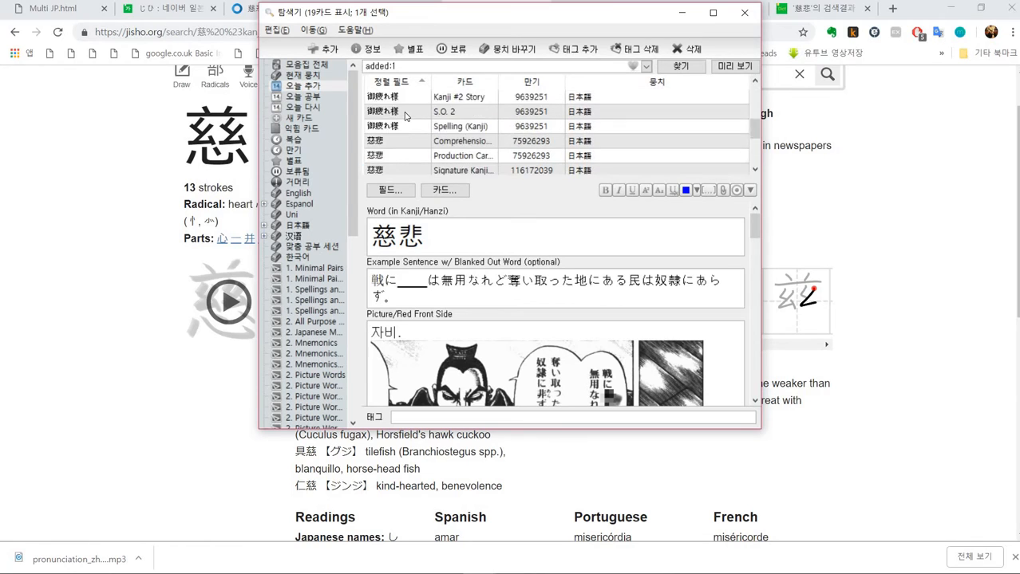
scroll(405, 116, "down", 1)
- Step through each of the new 慈悲 cards in the browser to review them
left_click(419, 110)
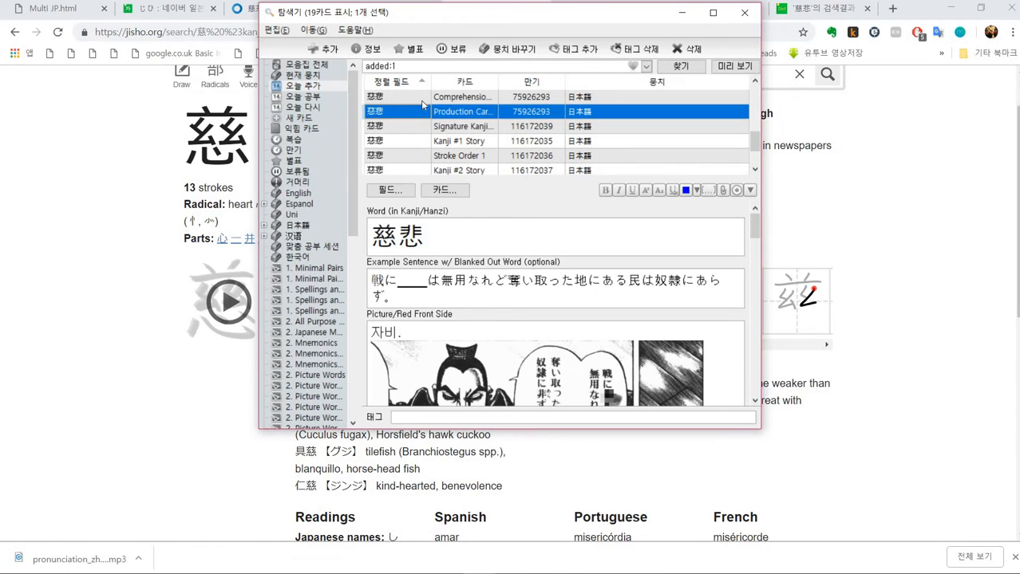
left_click(420, 99)
left_click(416, 113)
left_click(411, 129)
left_click(405, 142)
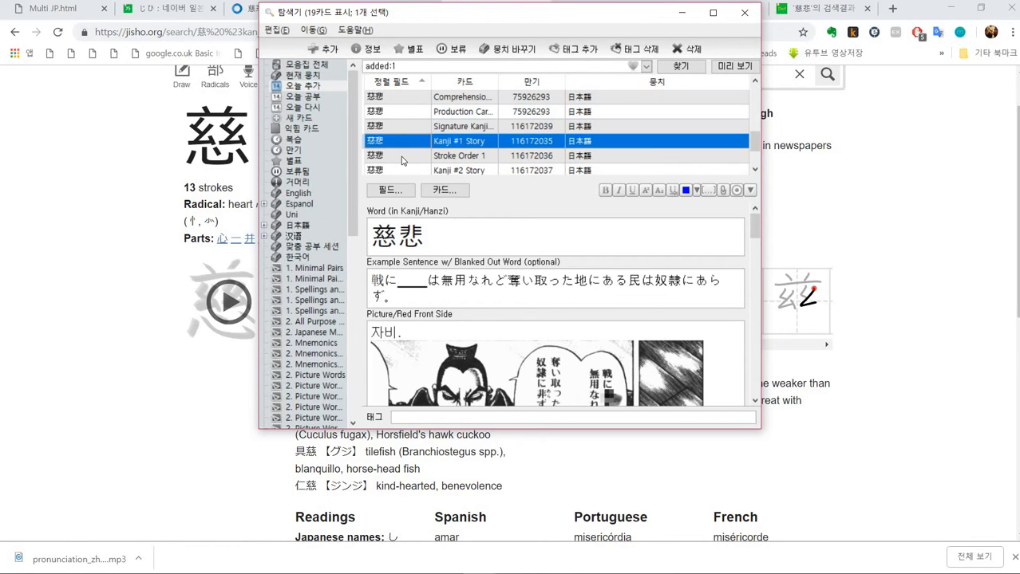
left_click(403, 157)
left_click(403, 168)
scroll(403, 167, "down", 1)
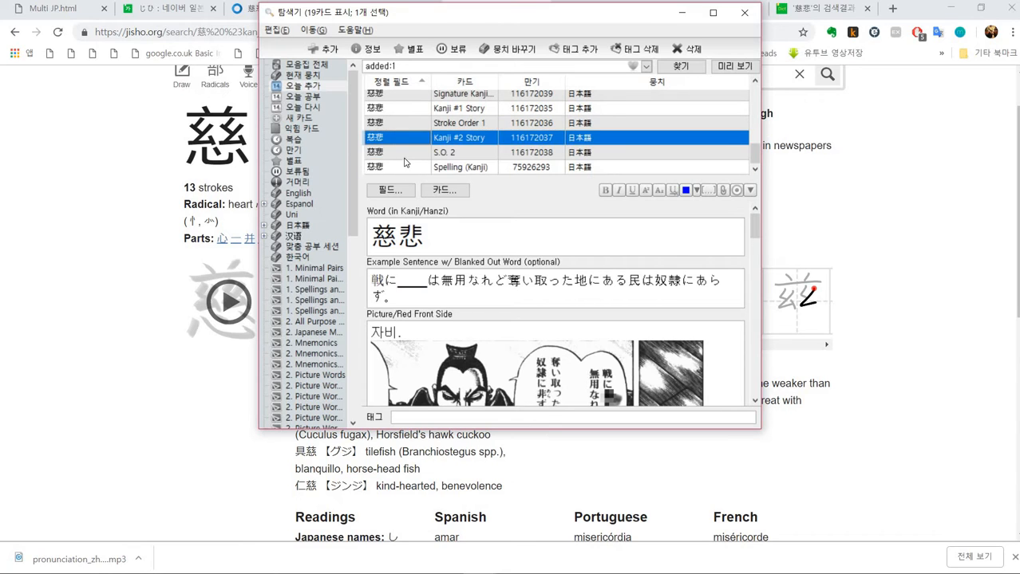
left_click(406, 154)
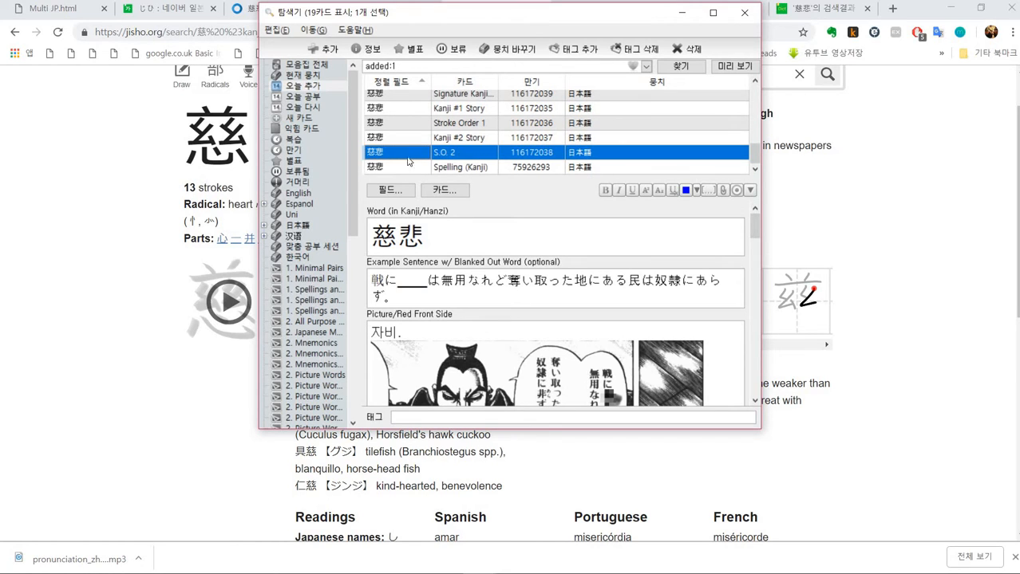
scroll(415, 140, "up", 1)
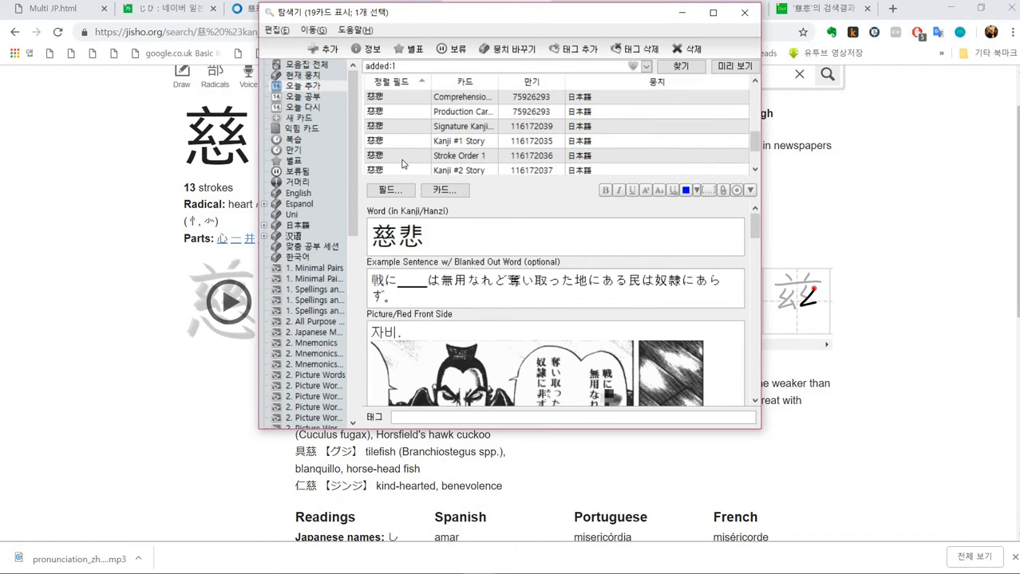
left_click(403, 157)
scroll(405, 153, "up", 1)
left_click(403, 147)
left_click(397, 156)
scroll(402, 153, "down", 1)
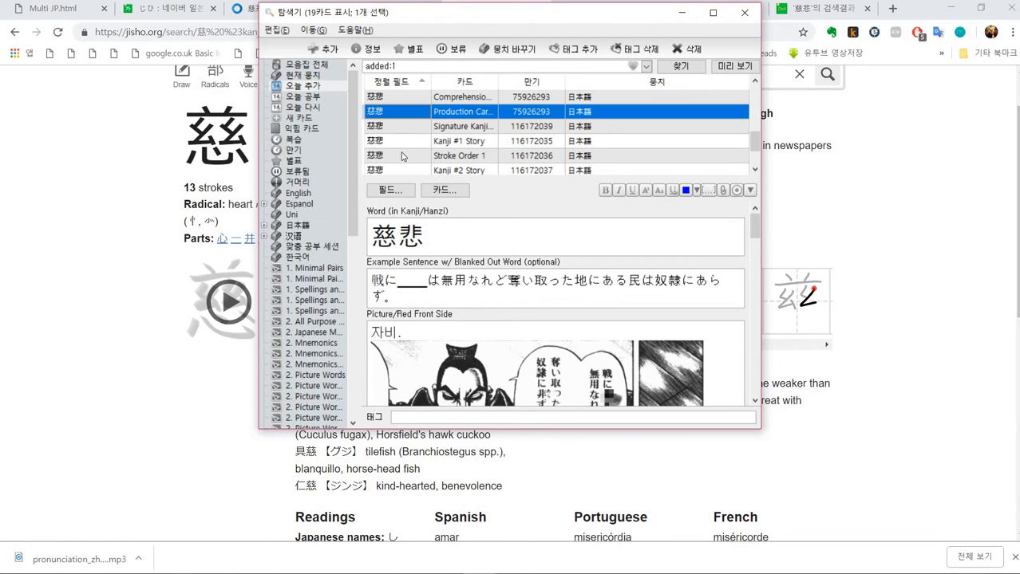
left_click(410, 127)
left_click(408, 142)
left_click(407, 157)
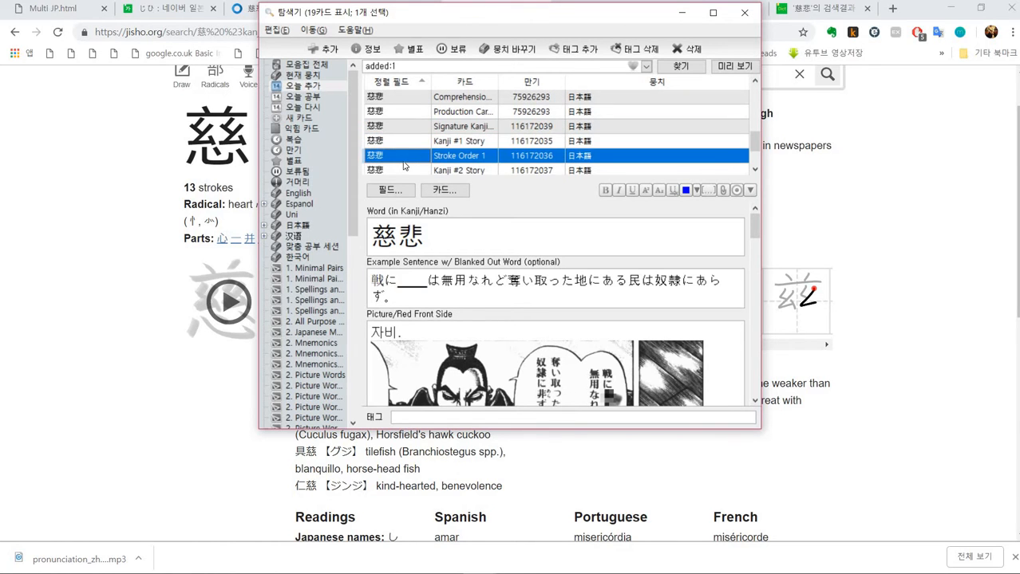
- Select the 慈悲 Kanji #2 Story card in the browser and scroll to its second-kanji fields
scroll(406, 158, "down", 1)
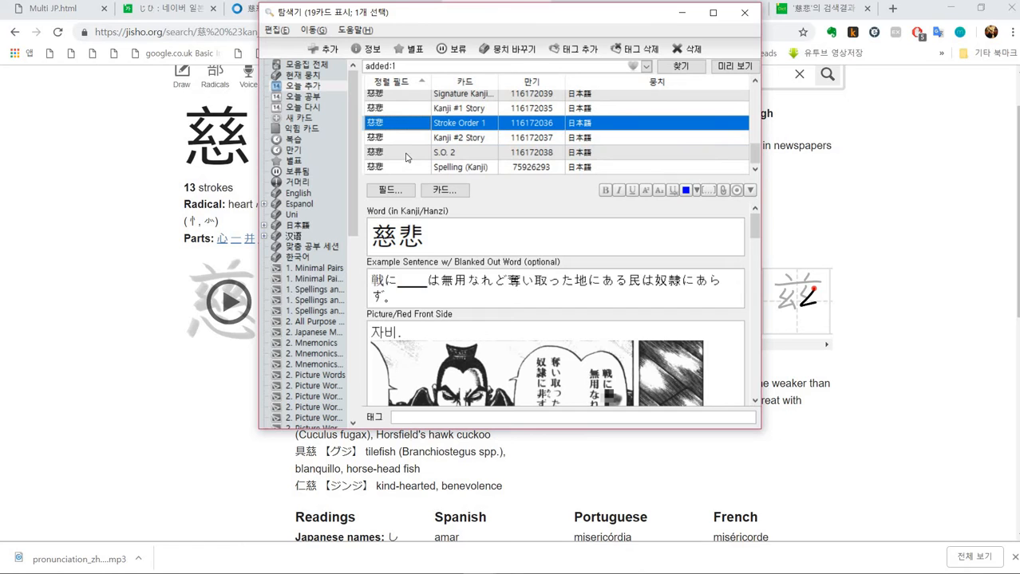
left_click(398, 167)
left_click(412, 142)
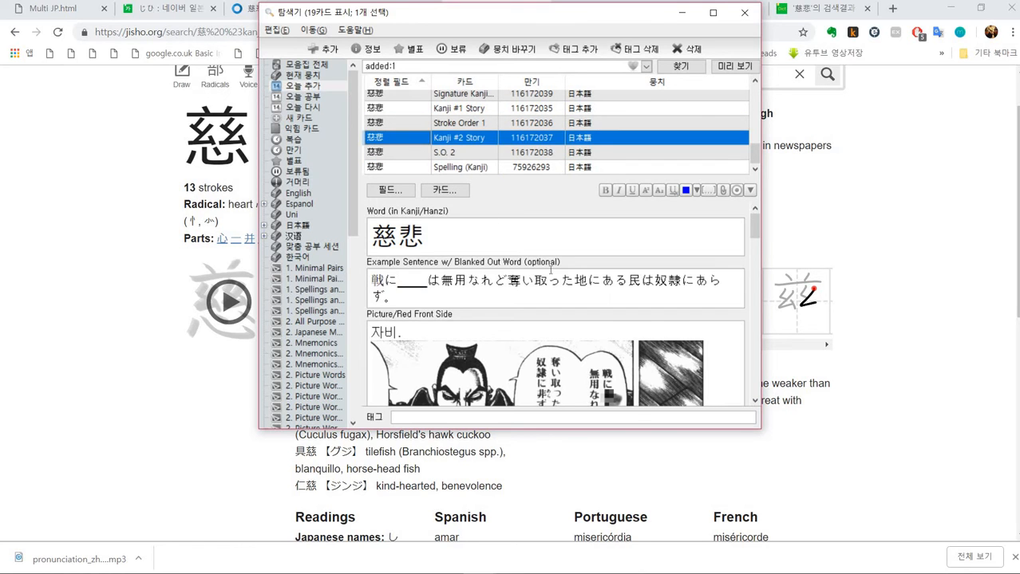
left_click(551, 270)
scroll(551, 269, "down", 3)
scroll(550, 288, "down", 12)
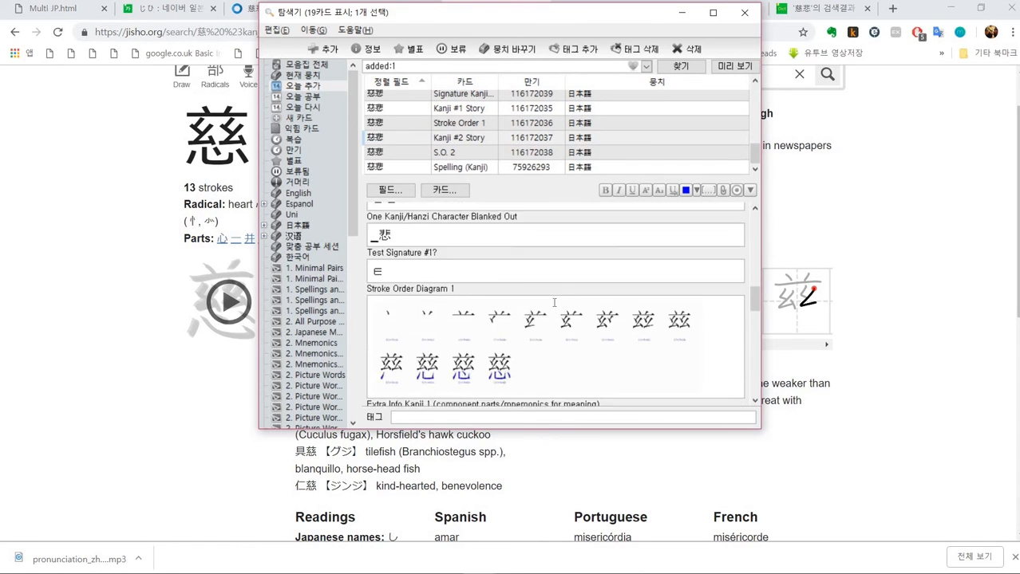
scroll(554, 302, "down", 3)
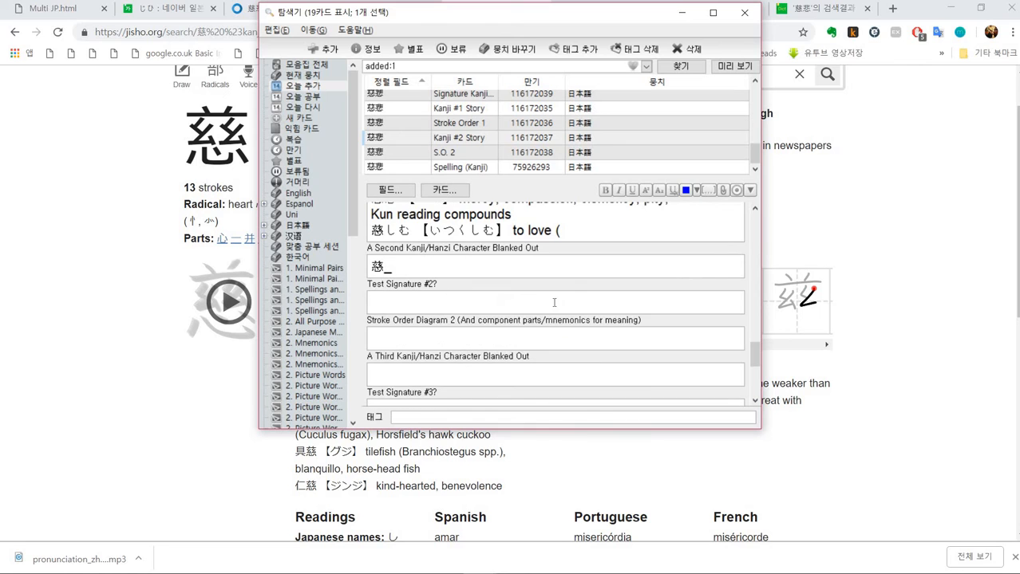
left_click(458, 302)
- Open the 悲 entry in the Naver Hanja dictionary and copy its Korean reading 슬플 비
left_click(156, 303)
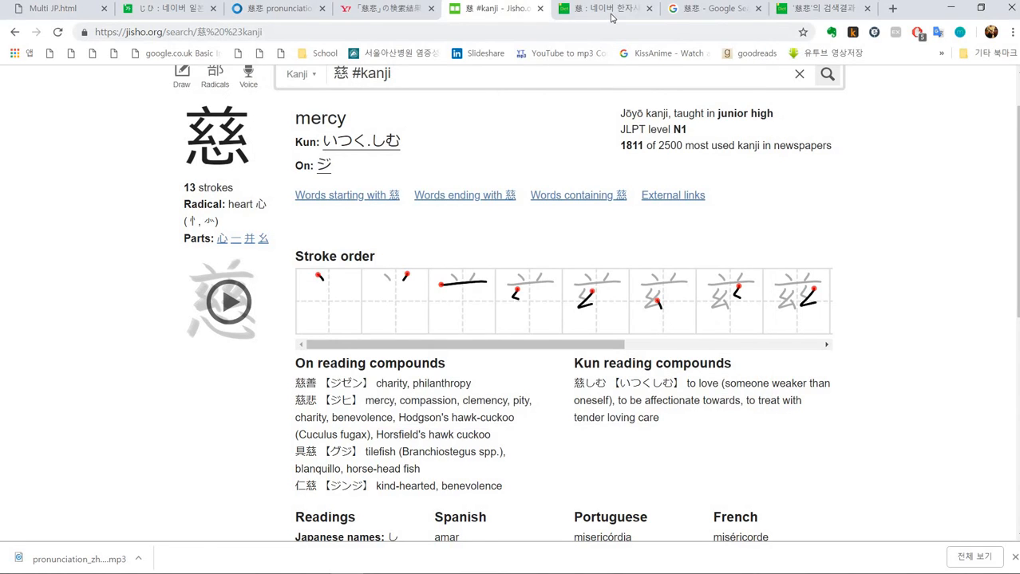
left_click(611, 18)
key("alt+Left")
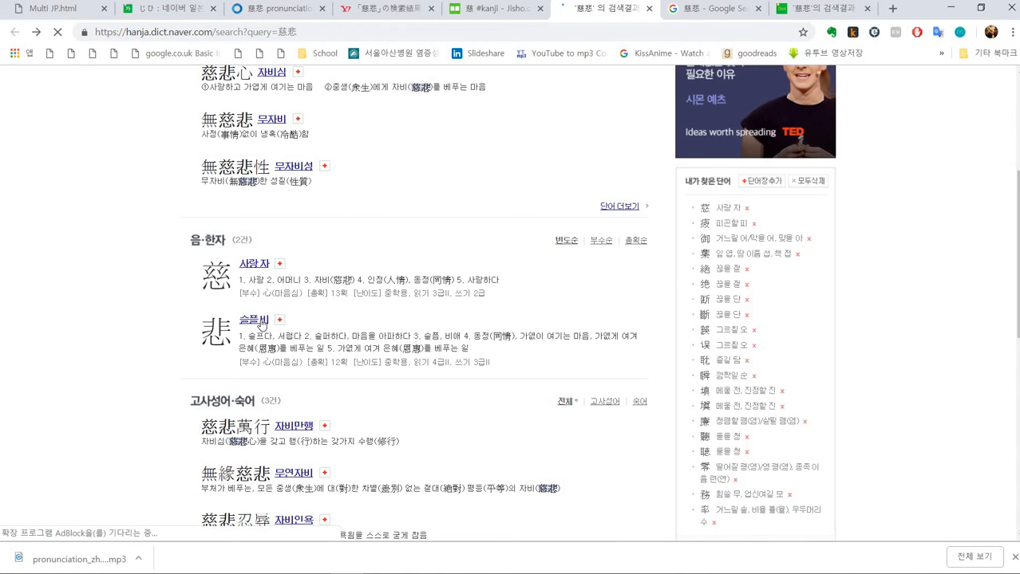
left_click(260, 324)
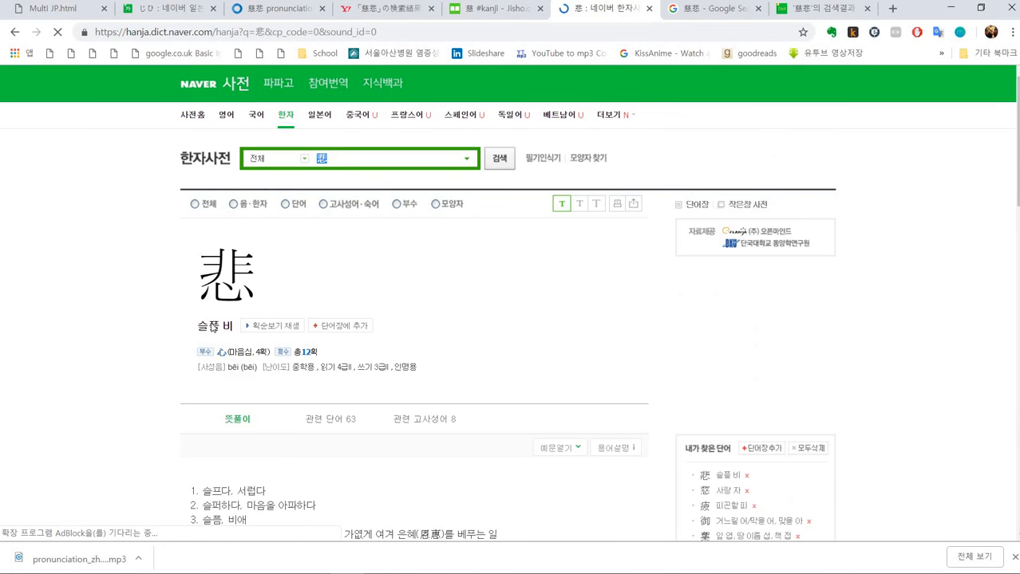
left_click_drag(197, 326, 269, 335)
key("ctrl+c")
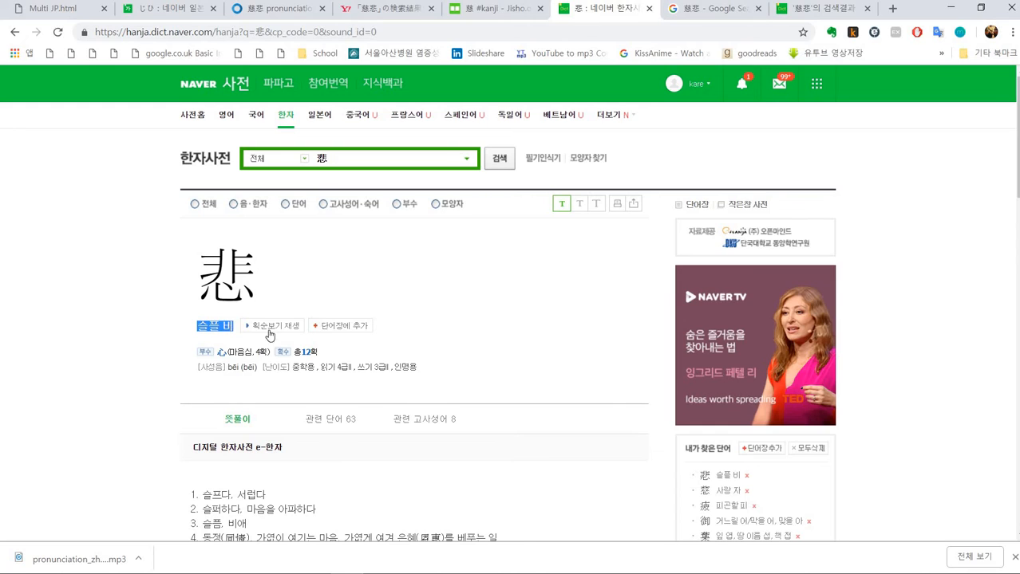
- Paste the reading 슬플 비 into the Stroke Order Diagram 2 field of the 慈悲 note
key("alt+Tab")
scroll(441, 315, "down", 1)
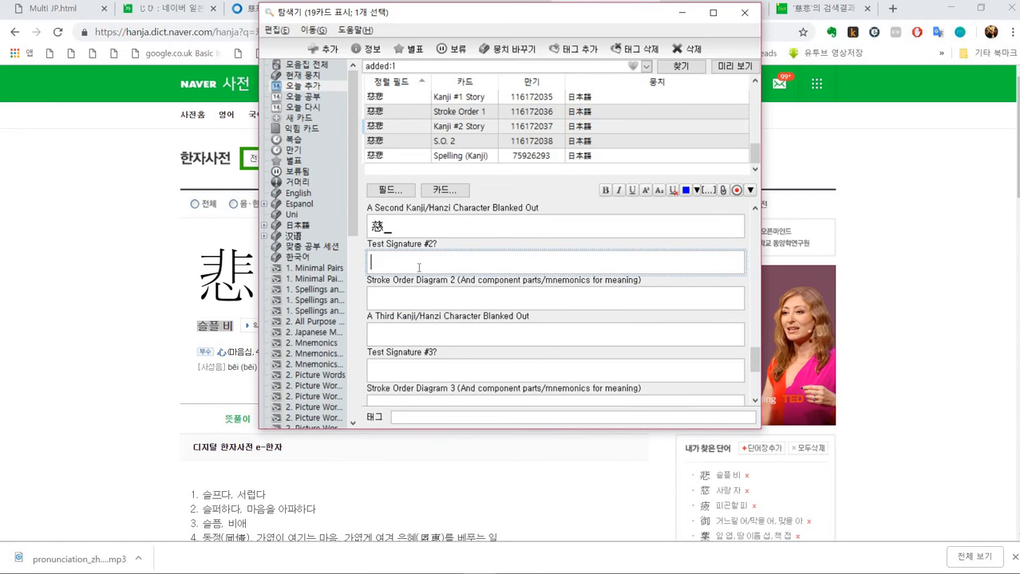
left_click(391, 296)
key("ctrl+v")
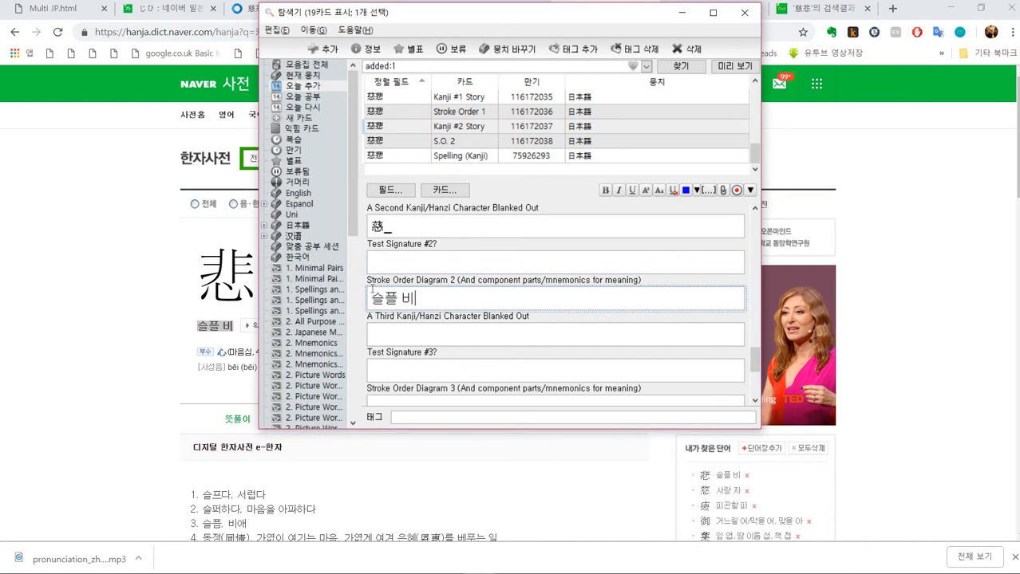
left_click_drag(372, 289, 479, 292)
left_click(472, 280)
left_click(562, 274)
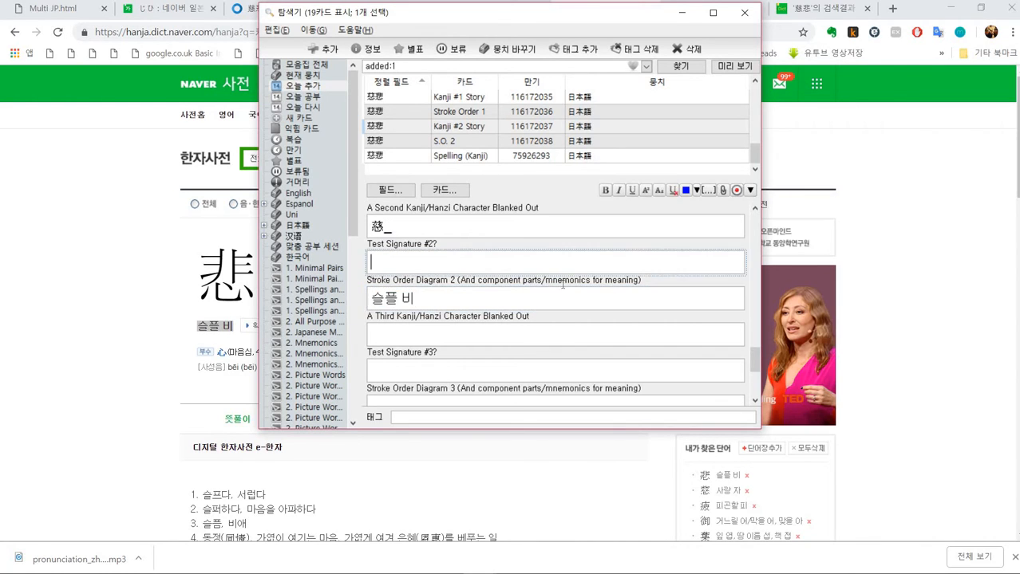
left_click(563, 284)
left_click(477, 292)
scroll(477, 292, "up", 10)
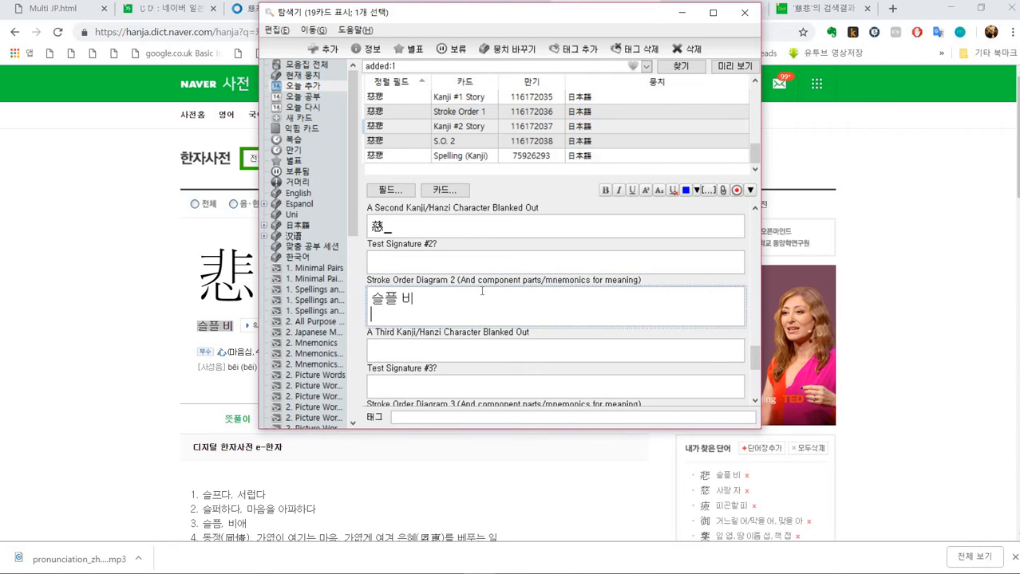
scroll(469, 262, "up", 2)
scroll(446, 260, "down", 10)
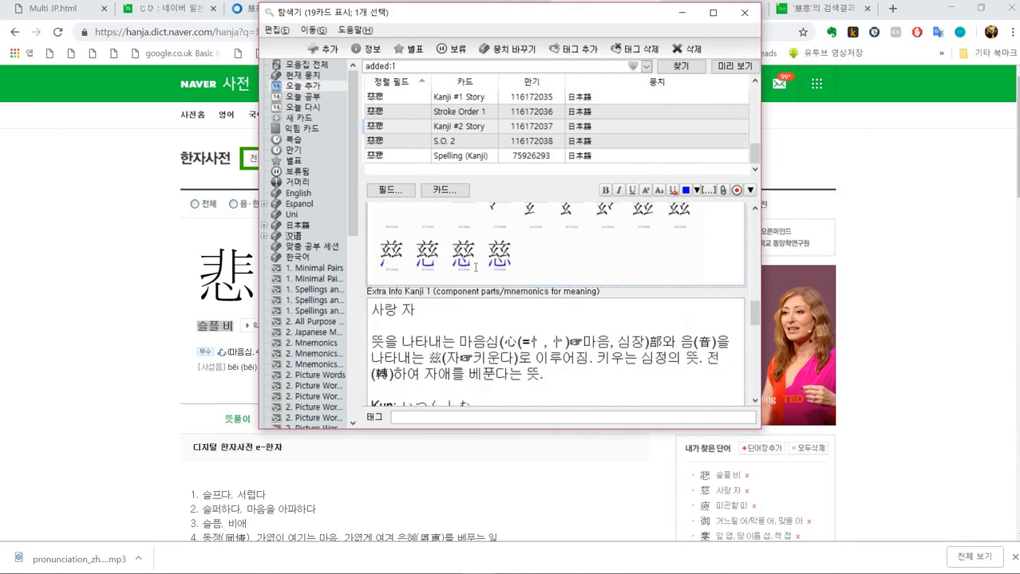
- Copy the first sentence of 悲's character-formation explanation from Naver and paste it below the reading
key("alt+Tab")
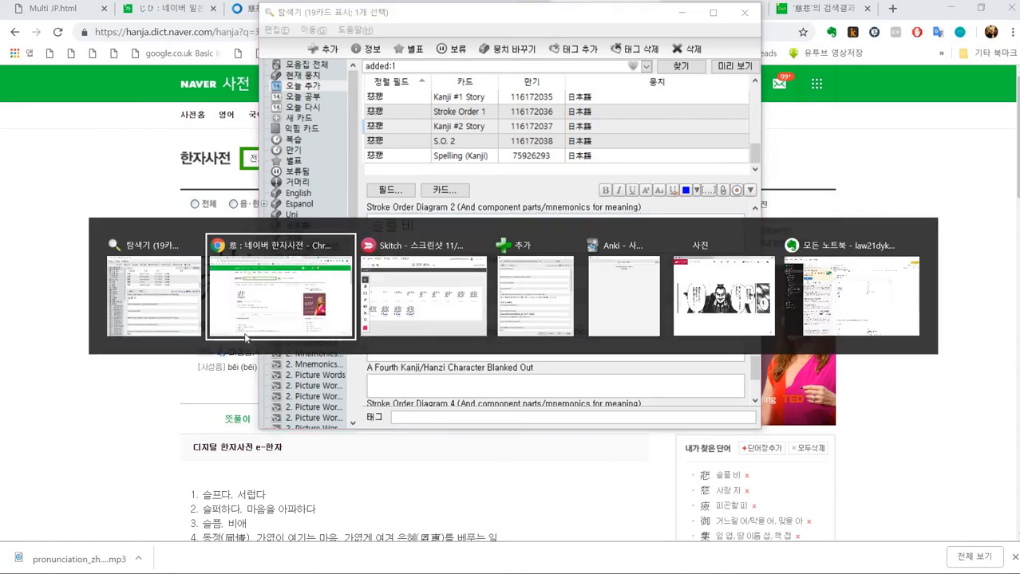
scroll(313, 315, "down", 6)
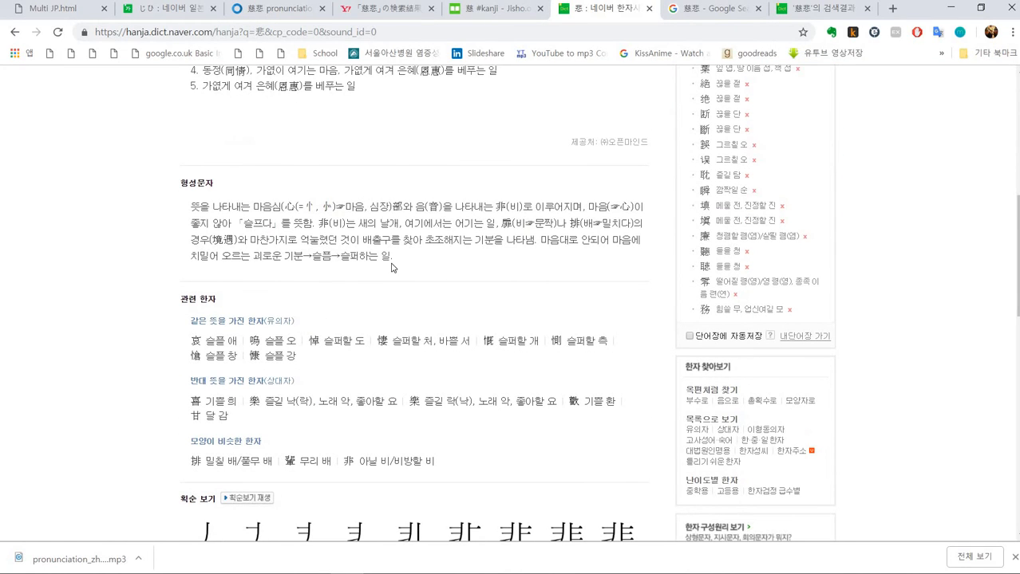
left_click_drag(189, 206, 587, 207)
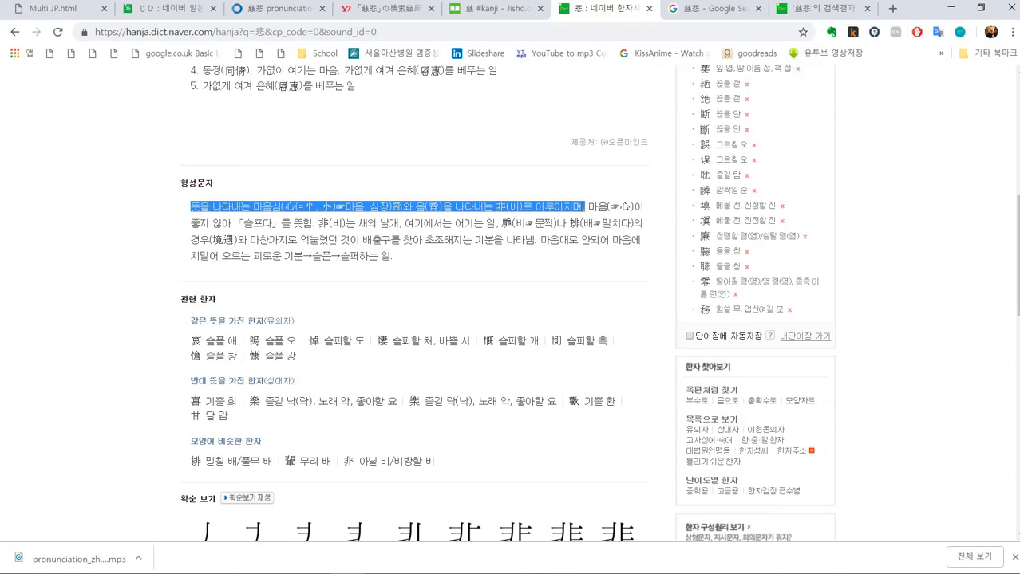
key("alt+Tab")
type("뜻을 나타내는 마음심(心(=忄, 㣺)☞마음, 심장)部와 음(音)을 나타내는 非(비)로 이루어지며,")
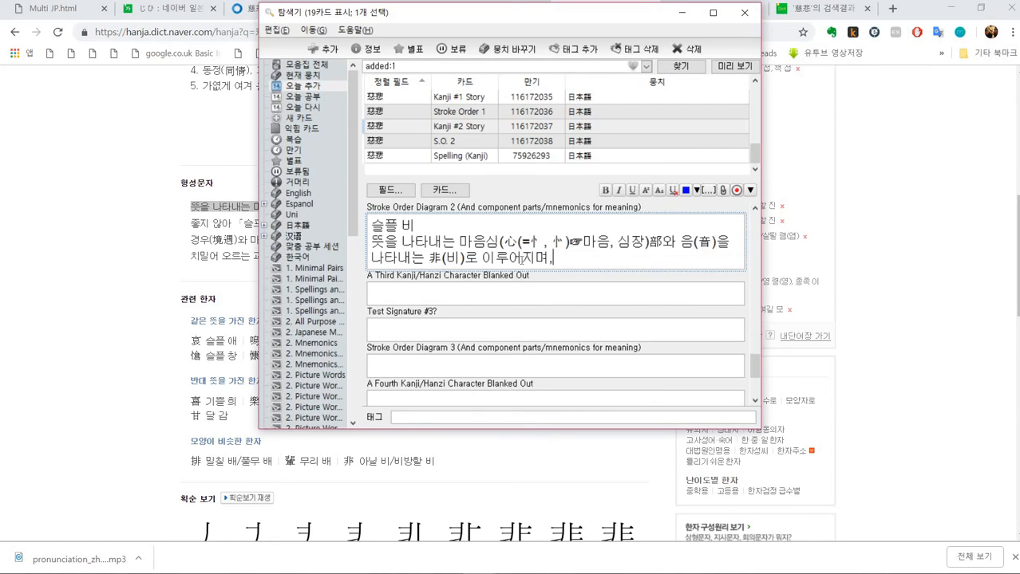
key("Return")
key("Return")
- Capture 悲's stroke-order images from Naver with Skitch and paste them into the Stroke Order Diagram 2 field
key("alt+Tab")
scroll(259, 245, "down", 3)
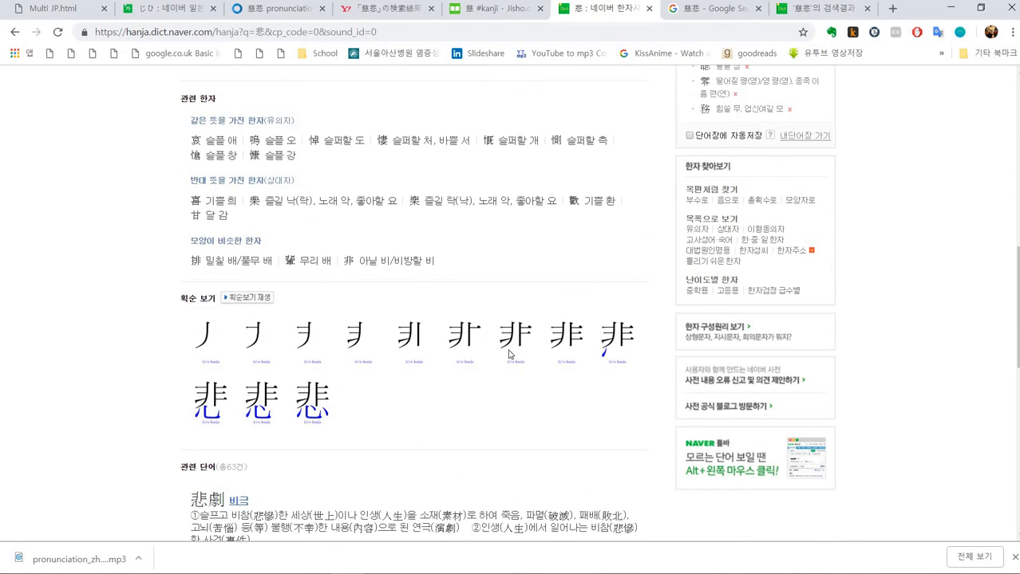
key("alt+Tab")
left_click(518, 141)
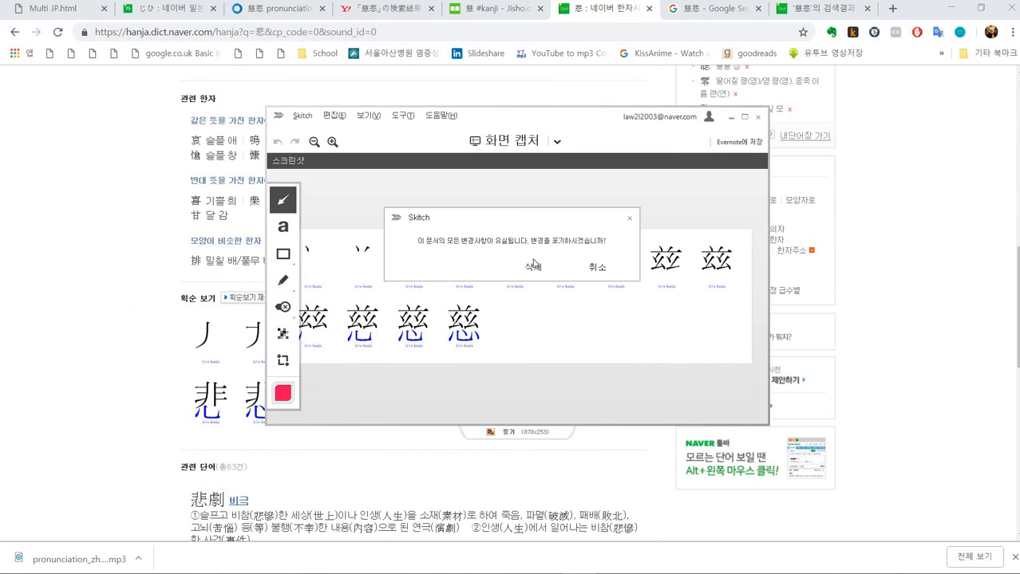
left_click(534, 266)
left_click_drag(191, 310, 647, 439)
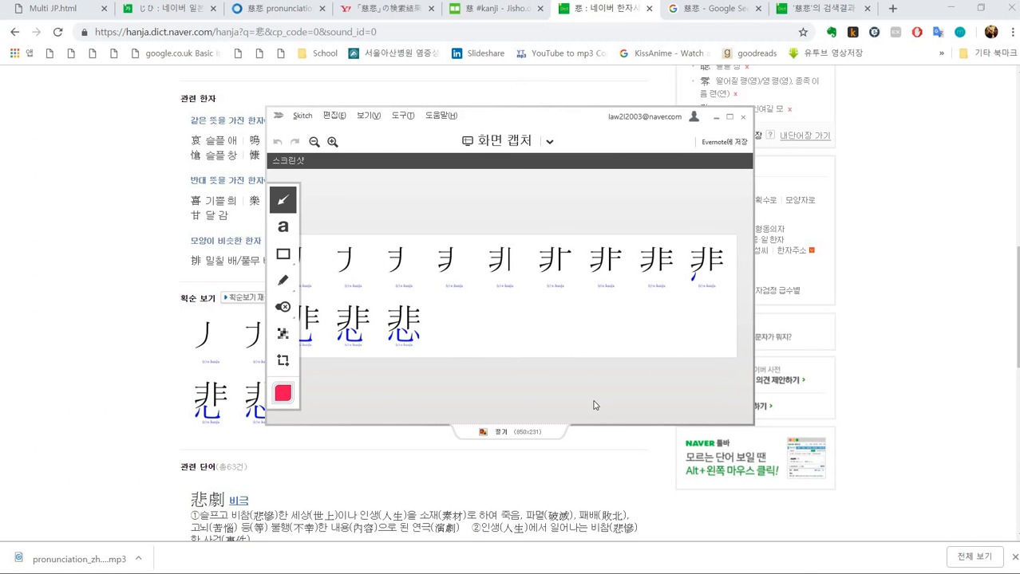
key("alt+Tab")
key("alt+Tab")
key("ctrl+v")
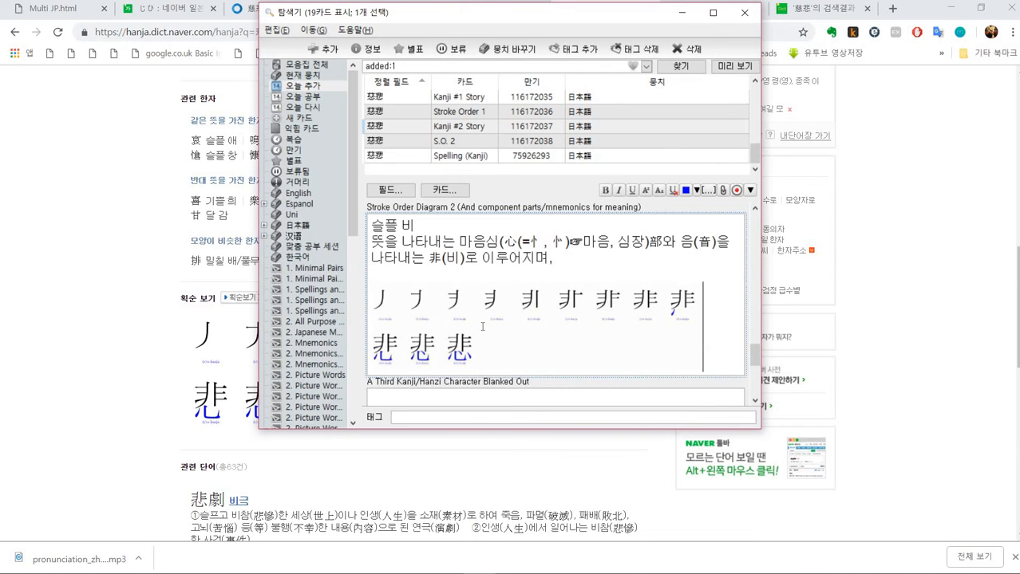
key("Return")
- Open 悲 on Jisho and copy its kun and on readings into the Stroke Order Diagram 2 field
key("alt+Tab")
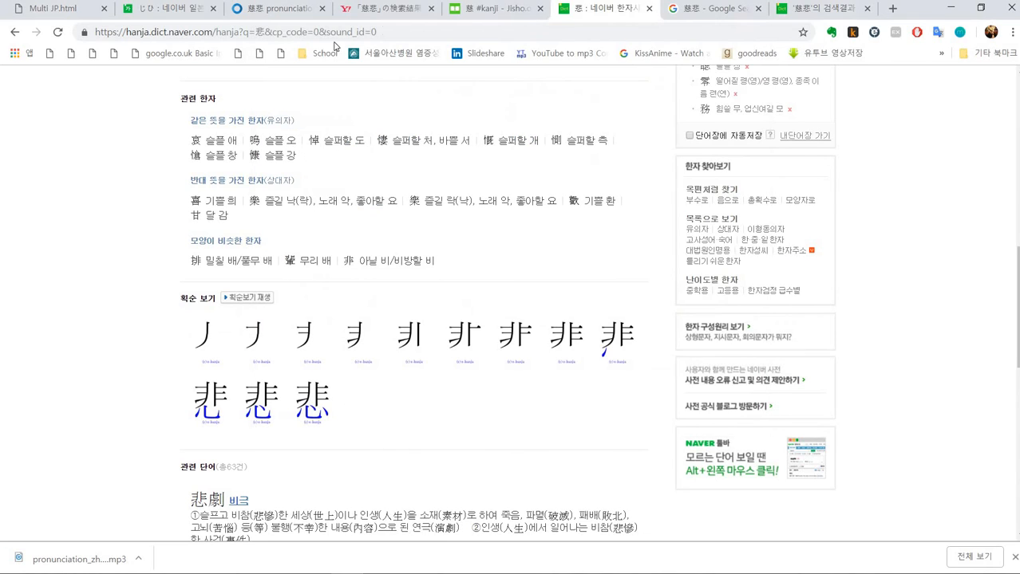
left_click(463, 11)
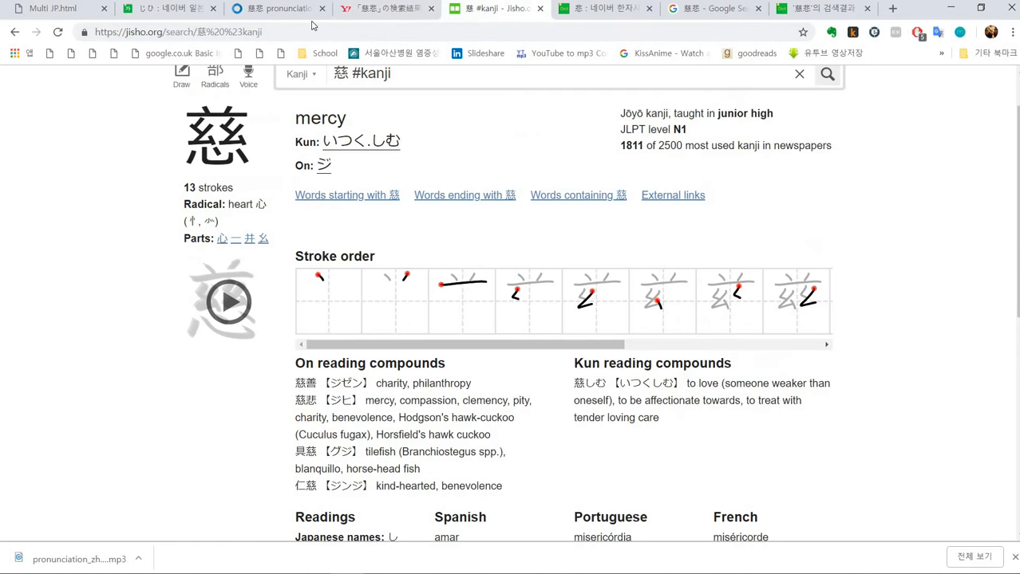
left_click(16, 33)
left_click(648, 336)
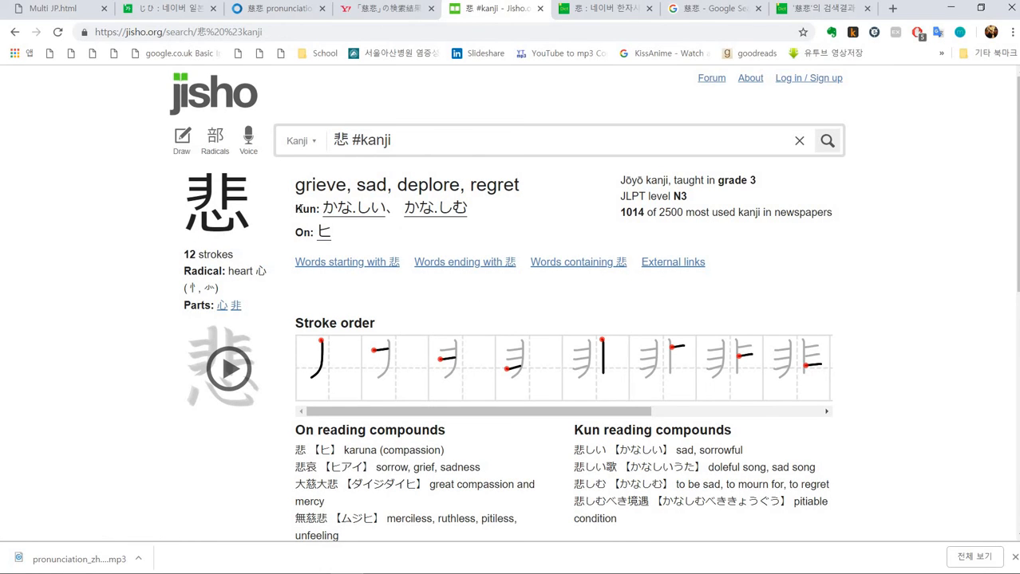
left_click_drag(296, 206, 357, 229)
key("ctrl+c")
key("alt+Tab")
key("ctrl+v")
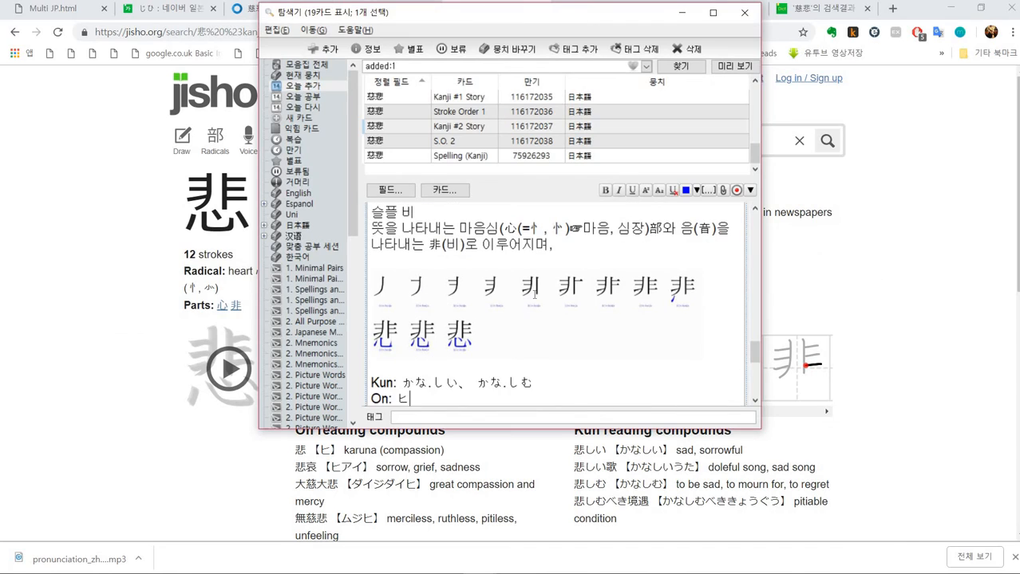
- Copy the first two on-reading compounds of 悲 from Jisho into the Stroke Order Diagram 2 field
scroll(536, 294, "down", 1)
key("alt+Tab")
scroll(489, 285, "down", 3)
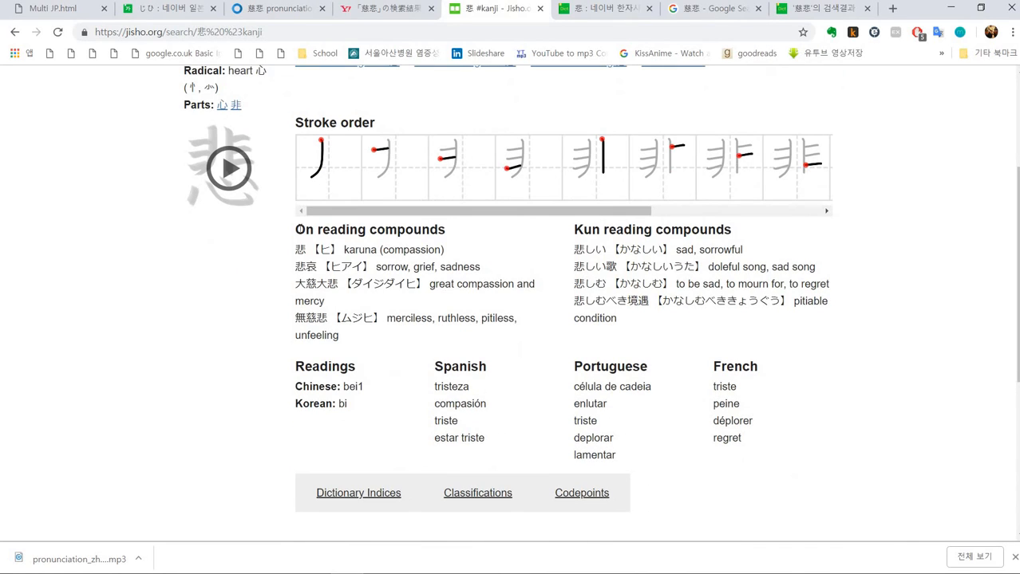
left_click_drag(295, 229, 482, 271)
key("ctrl+c")
key("alt+Tab")
key("ctrl+v")
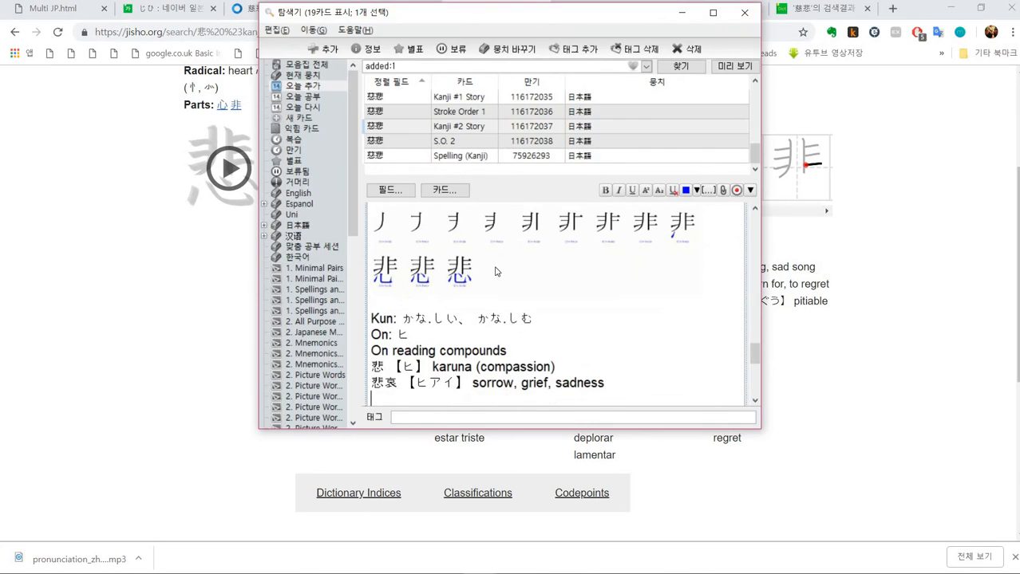
- Copy the first two kun-reading compounds of 悲 from Jisho into the Stroke Order Diagram 2 field
key("alt+Tab")
left_click_drag(574, 231, 812, 271)
key("alt+Tab")
key("ctrl+v")
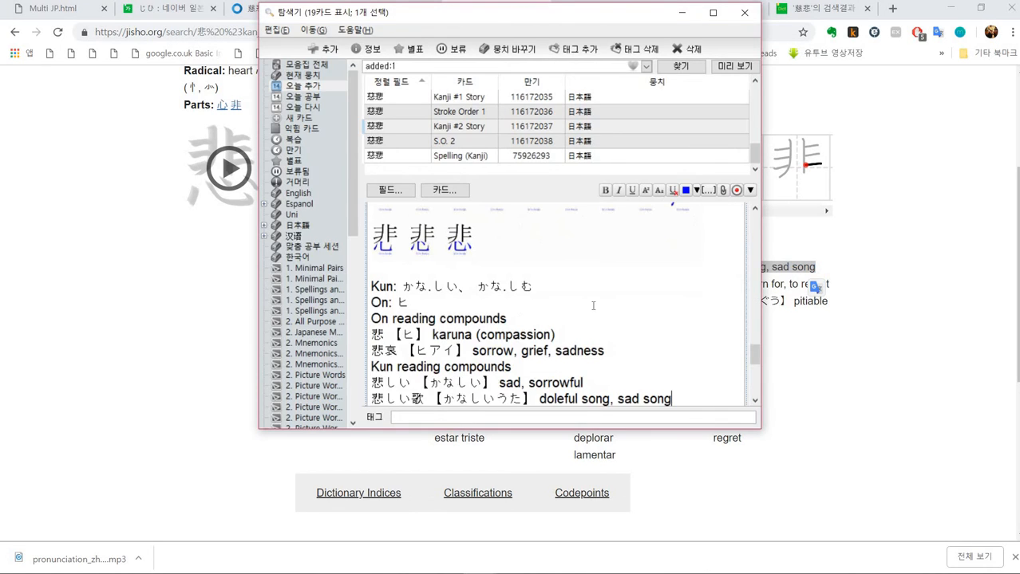
scroll(593, 306, "down", 10)
scroll(593, 306, "up", 6)
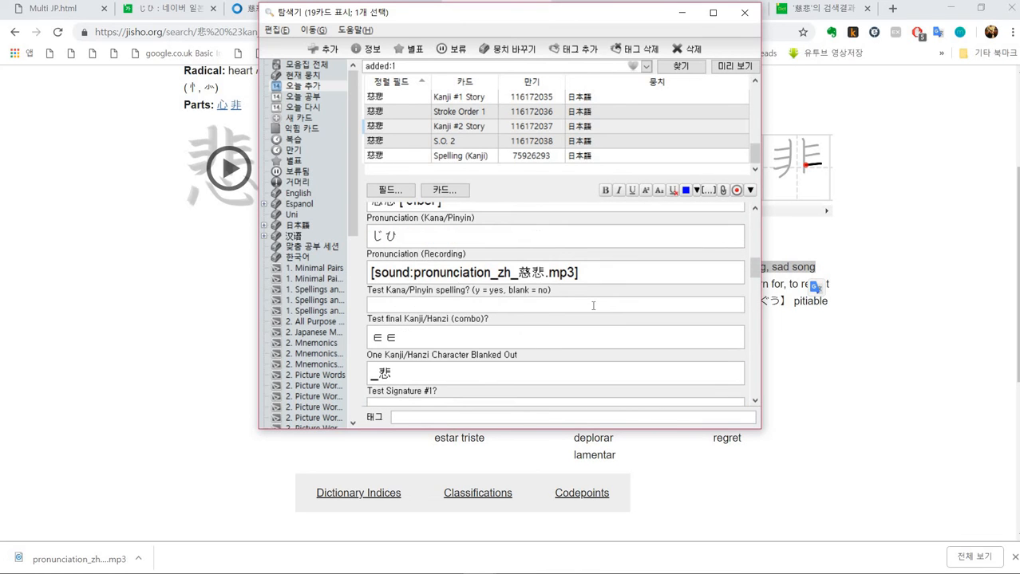
- Review the 慈悲 note's fields, refresh the cards added today, and select the 慈悲 Comprehension card
scroll(593, 305, "down", 8)
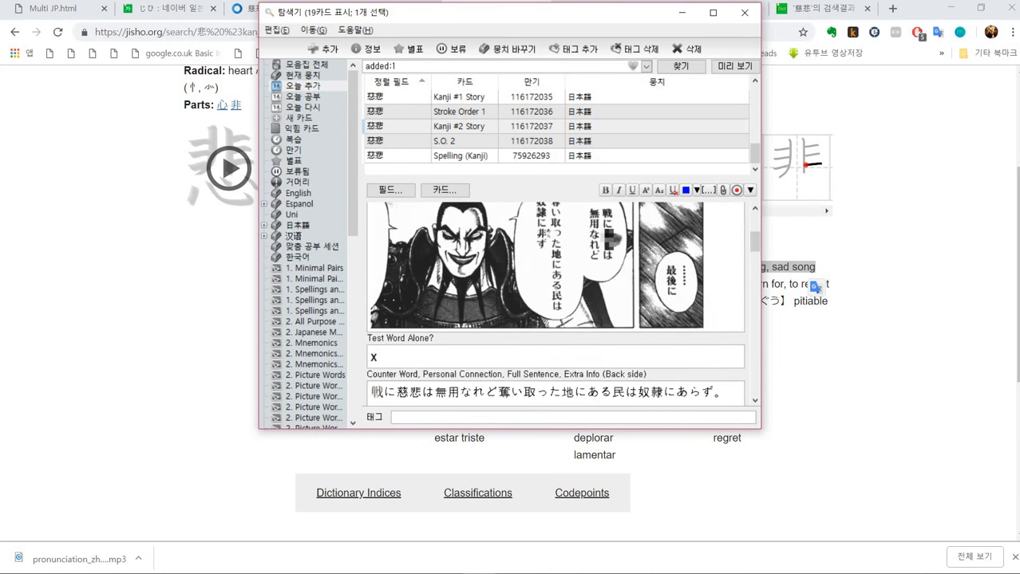
scroll(593, 304, "up", 5)
scroll(593, 304, "up", 4)
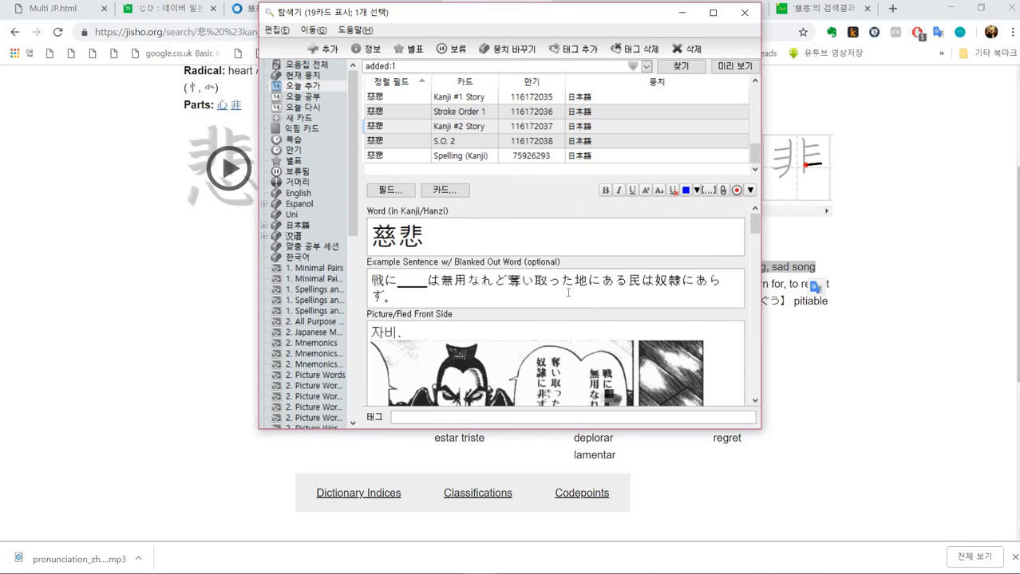
left_click(523, 232)
scroll(523, 239, "down", 8)
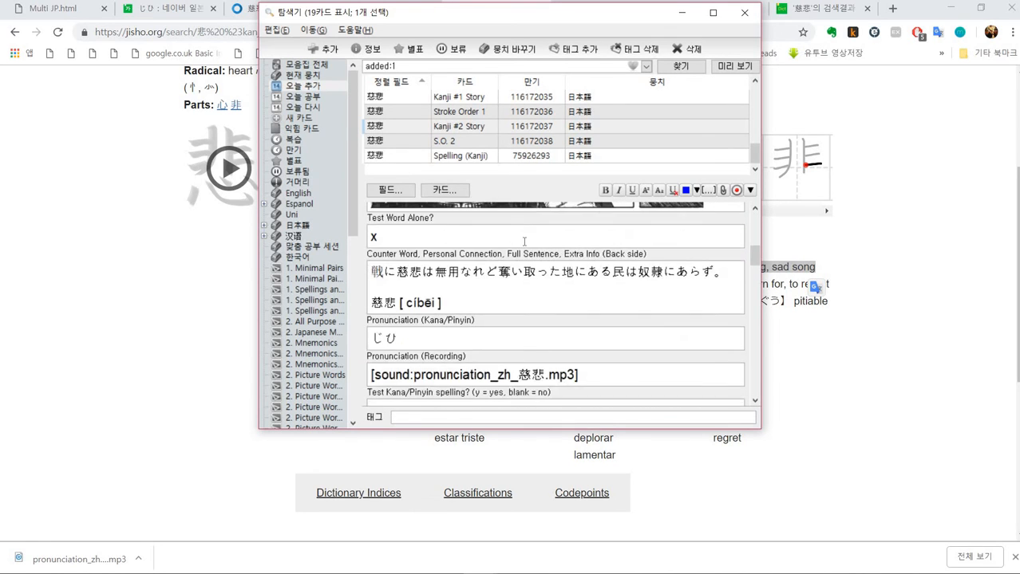
scroll(523, 241, "down", 5)
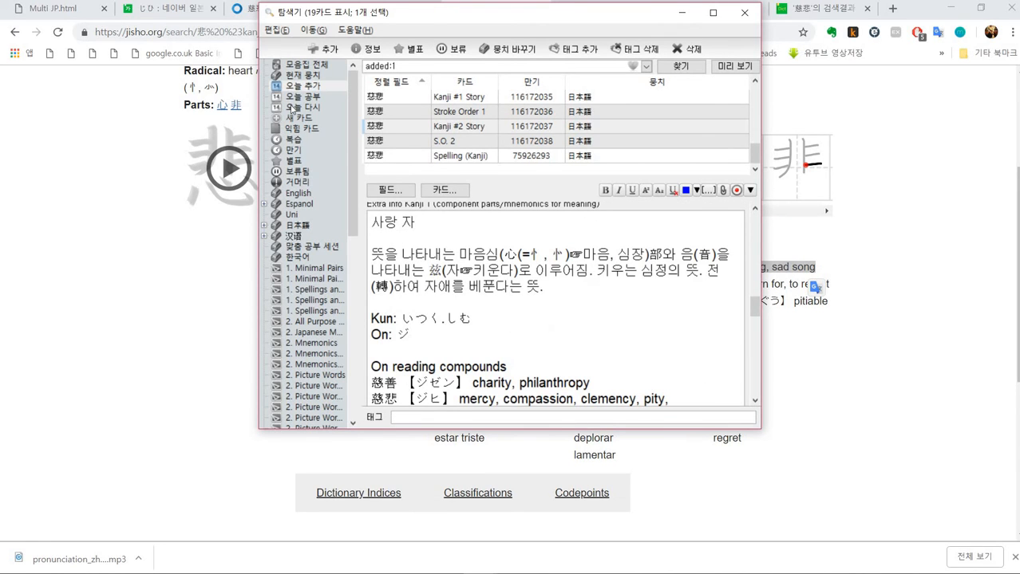
left_click(292, 107)
left_click(304, 87)
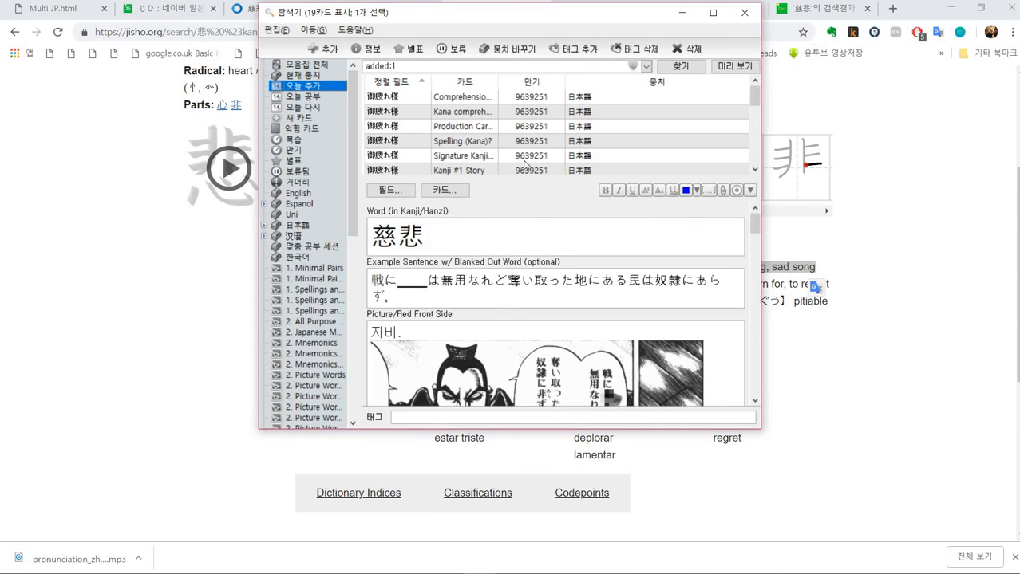
scroll(430, 126, "down", 3)
scroll(423, 128, "up", 1)
left_click(408, 132)
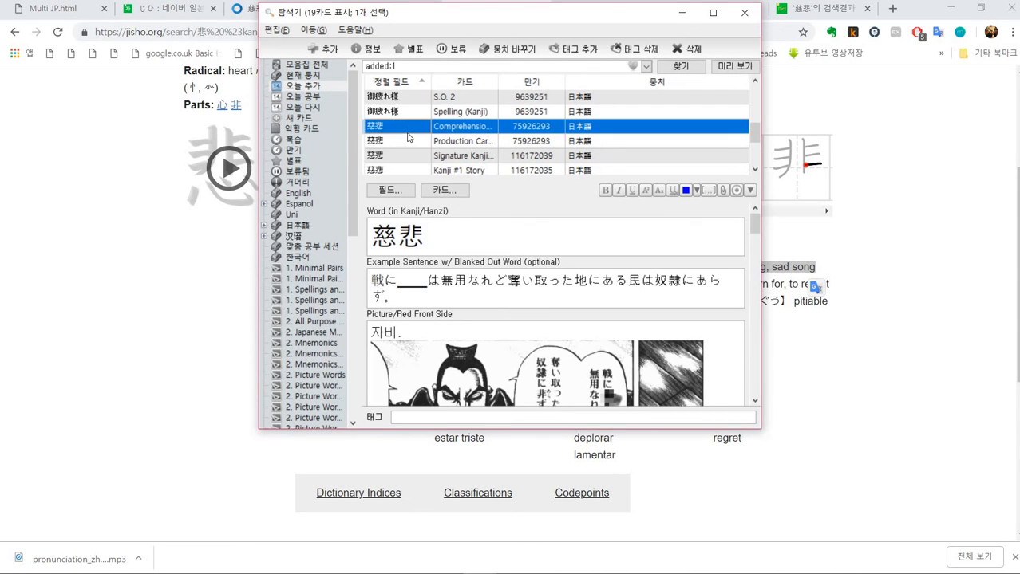
- Step through the cards added today in the browser list, reviewing each 慈悲 card type and its fields
key("Down")
key("Down")
key("Down")
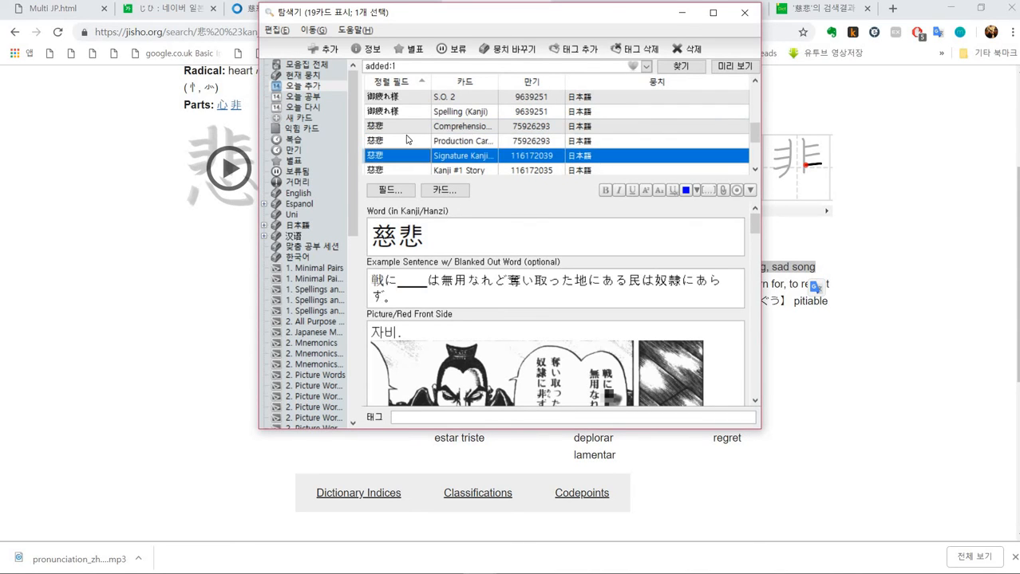
key("Down")
key("Down")
key("Down")
key("Down")
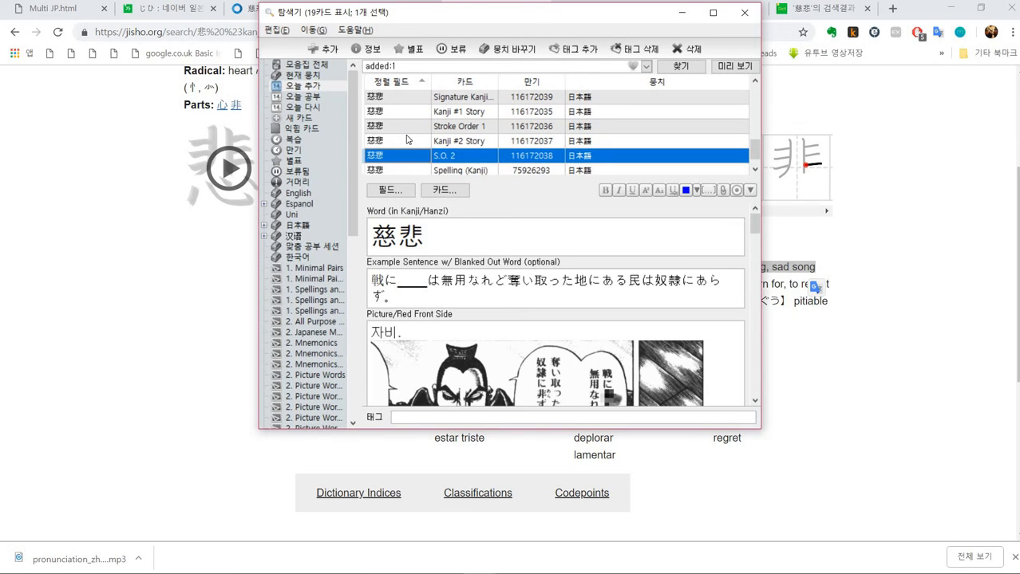
key("Up")
key("Up")
key("Up")
key("Up")
key("Up")
key("Up")
key("Up")
key("Up")
key("Up")
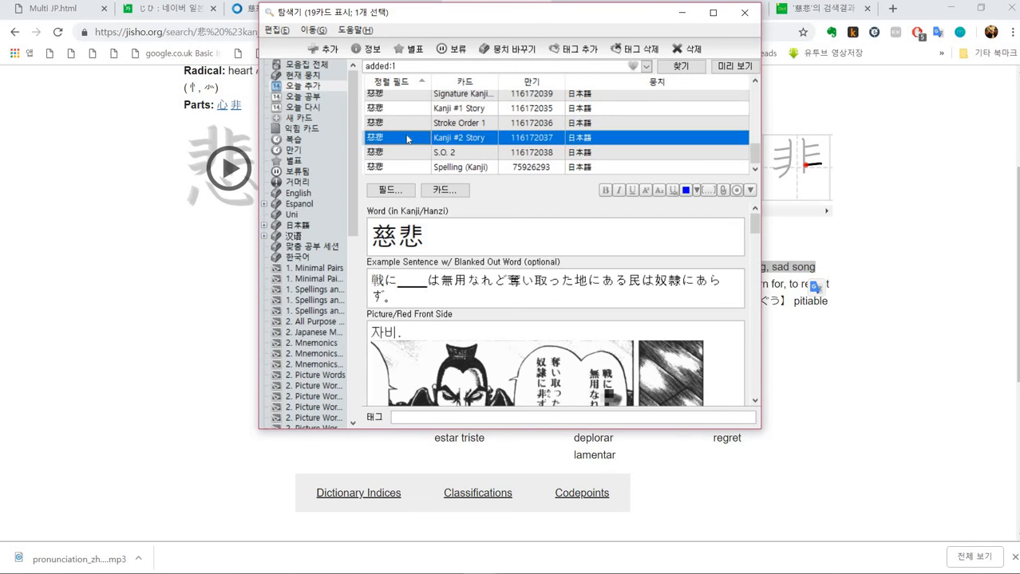
key("Down")
key("Down")
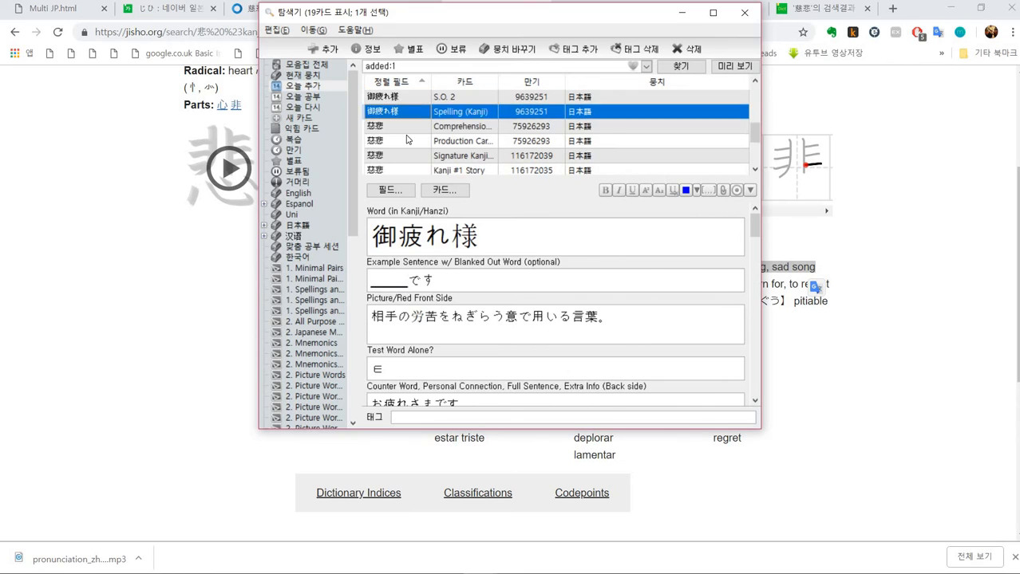
key("Down")
key("Down")
key("Down")
key("Down")
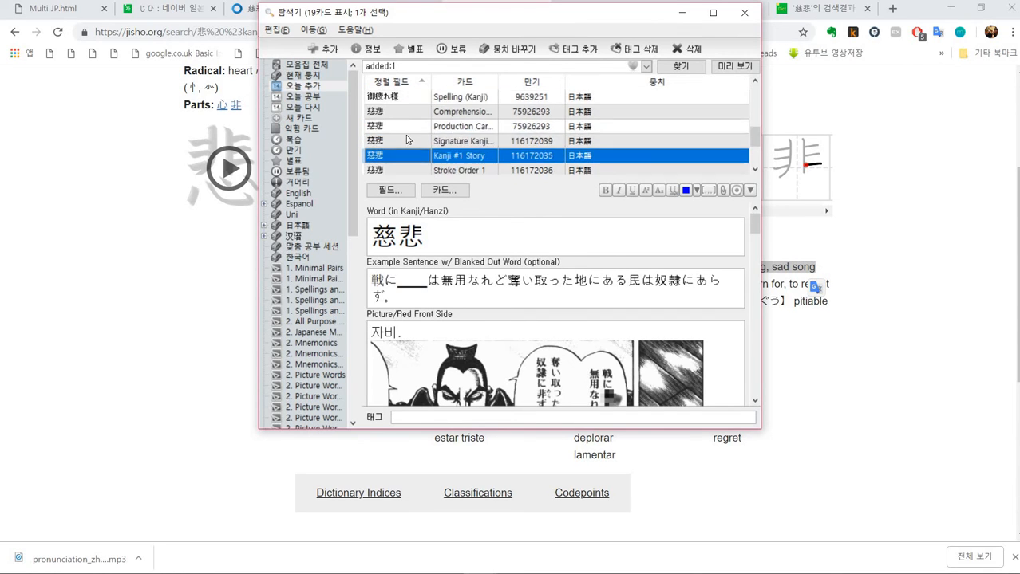
key("Up")
key("Up")
key("Up")
key("Up")
key("Up")
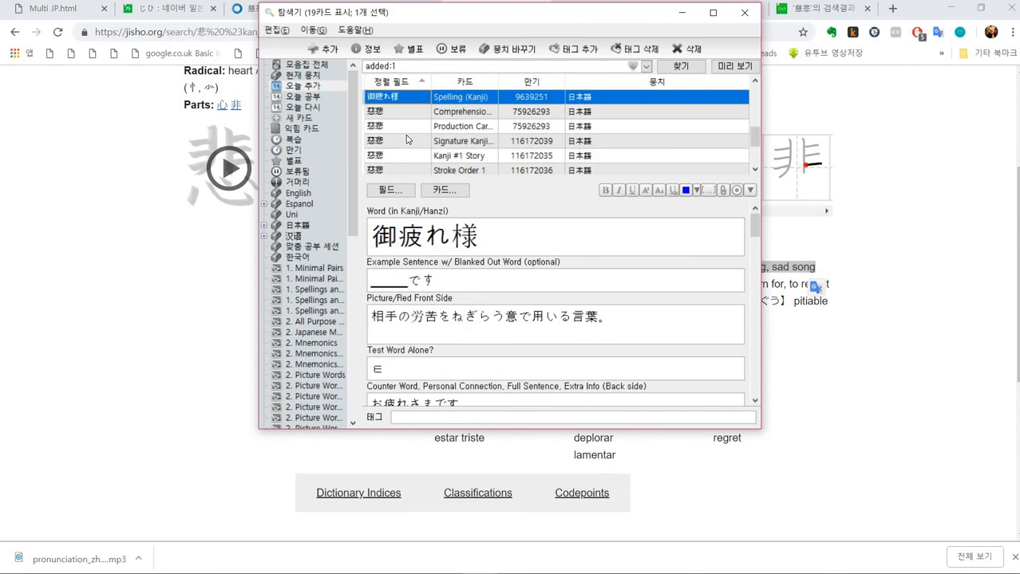
key("Down")
key("Down")
key("Down")
key("Down")
key("Down")
key("Down")
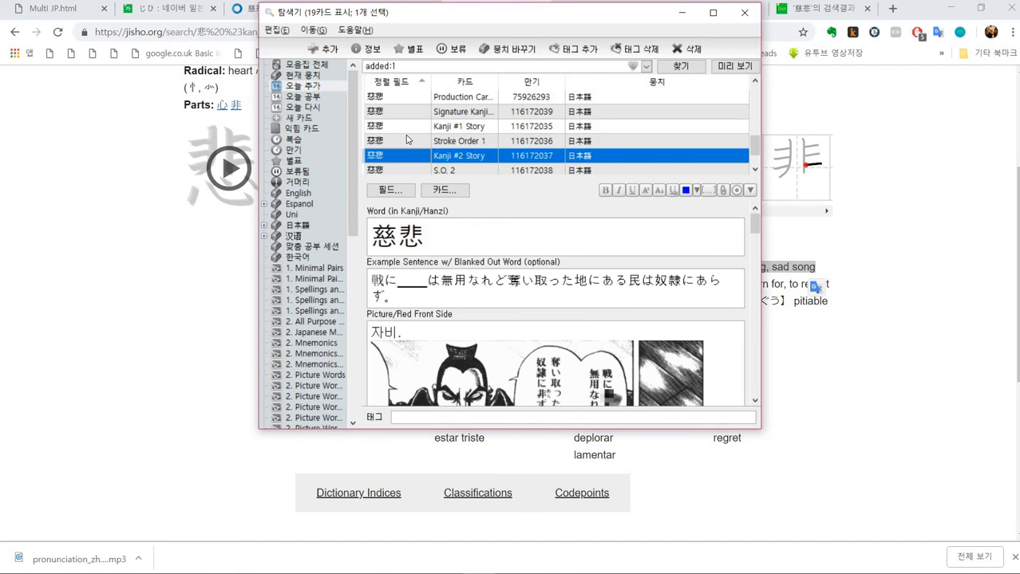
key("Up")
key("Up")
key("Up")
key("Up")
key("Up")
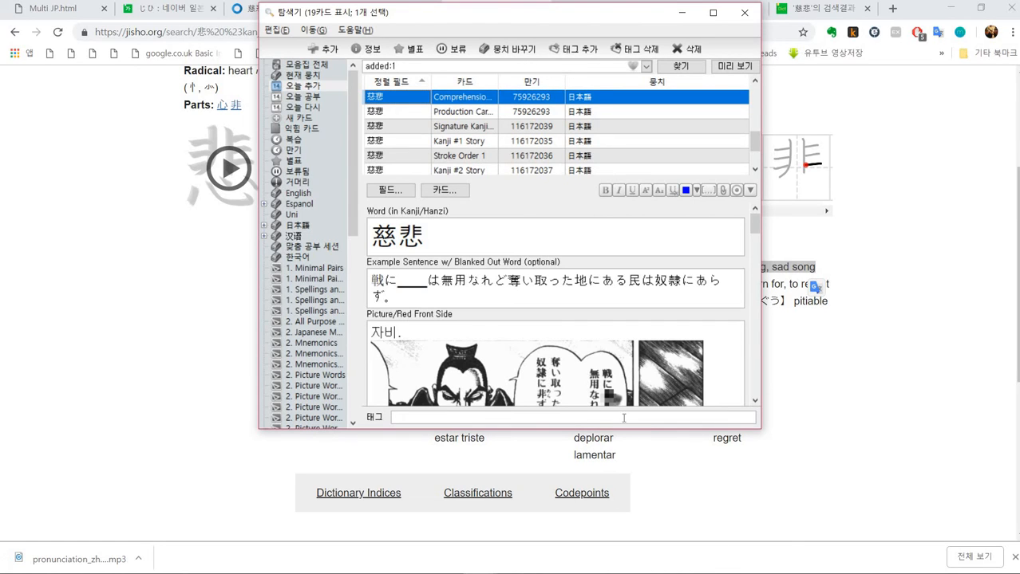
- Open the note type's card templates and review the Comprehension, Kana comprehension and Production Card (Sound) previews
left_click_drag(622, 432, 638, 521)
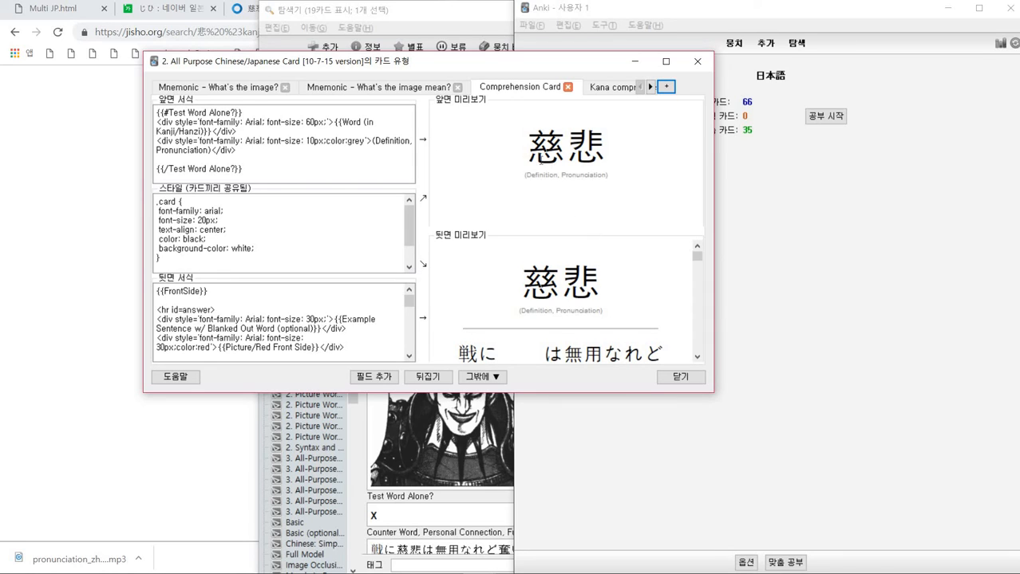
left_click_drag(523, 152, 618, 185)
left_click(615, 146)
left_click(611, 93)
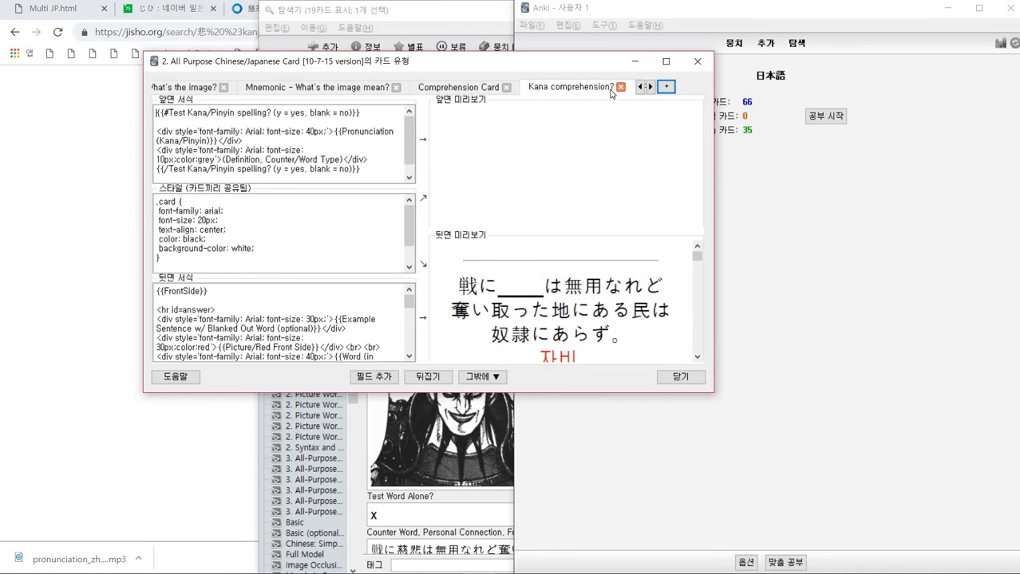
left_click(651, 86)
left_click(594, 90)
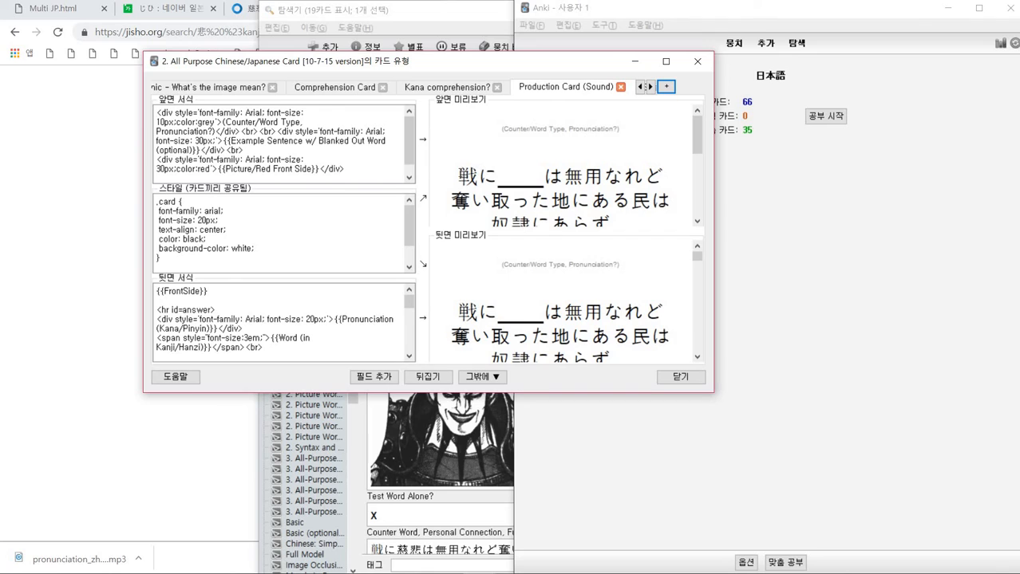
scroll(514, 185, "down", 5)
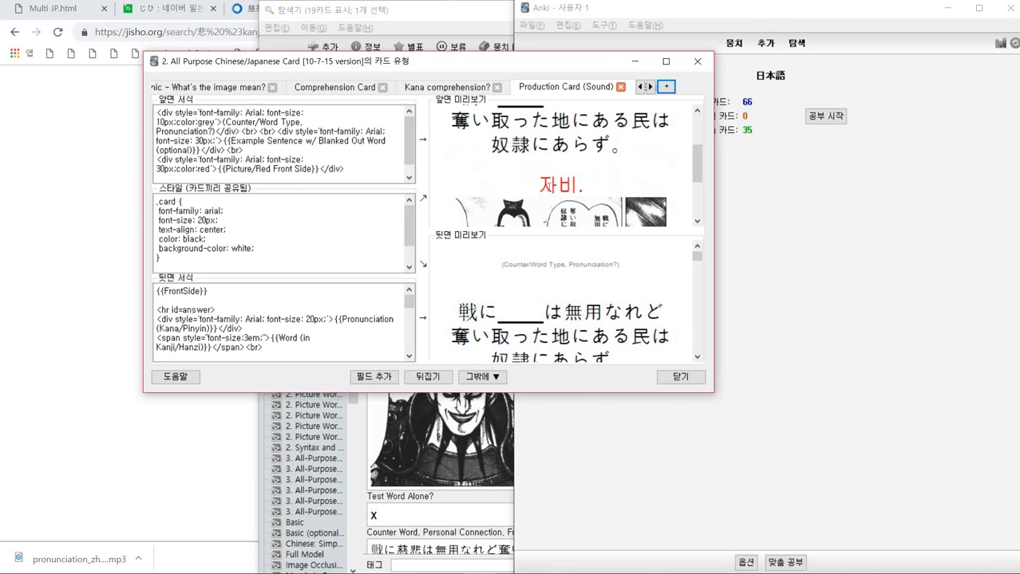
scroll(583, 173, "up", 5)
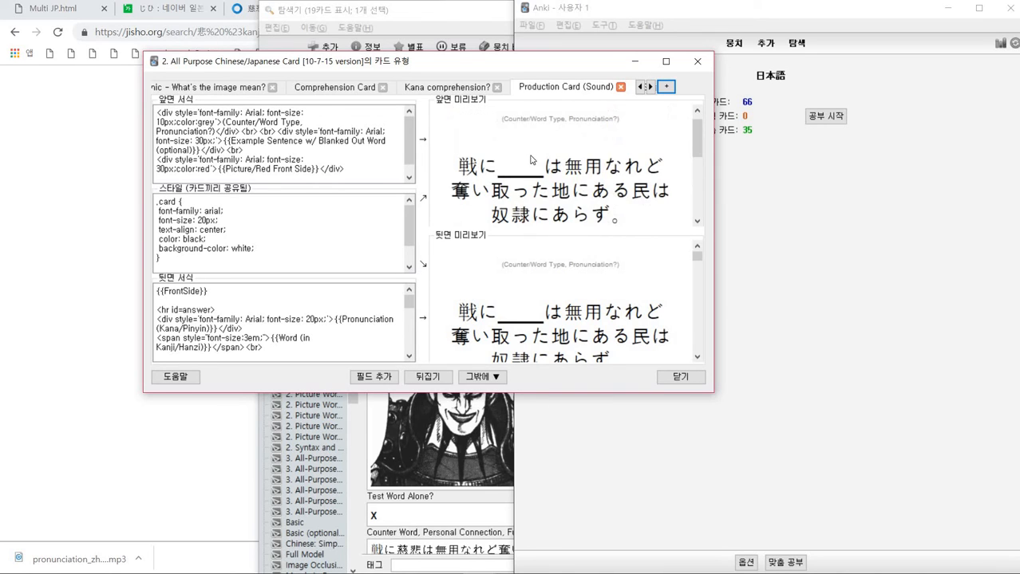
scroll(531, 161, "up", 1)
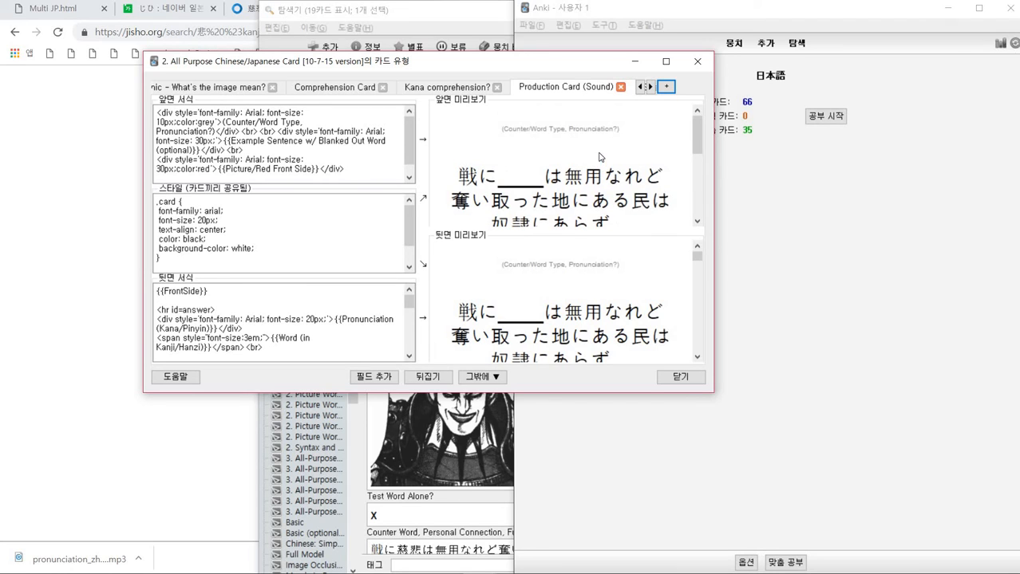
- Review the Spelling (Kana) and Signature Kanji #1 card template previews
left_click(649, 87)
left_click(581, 89)
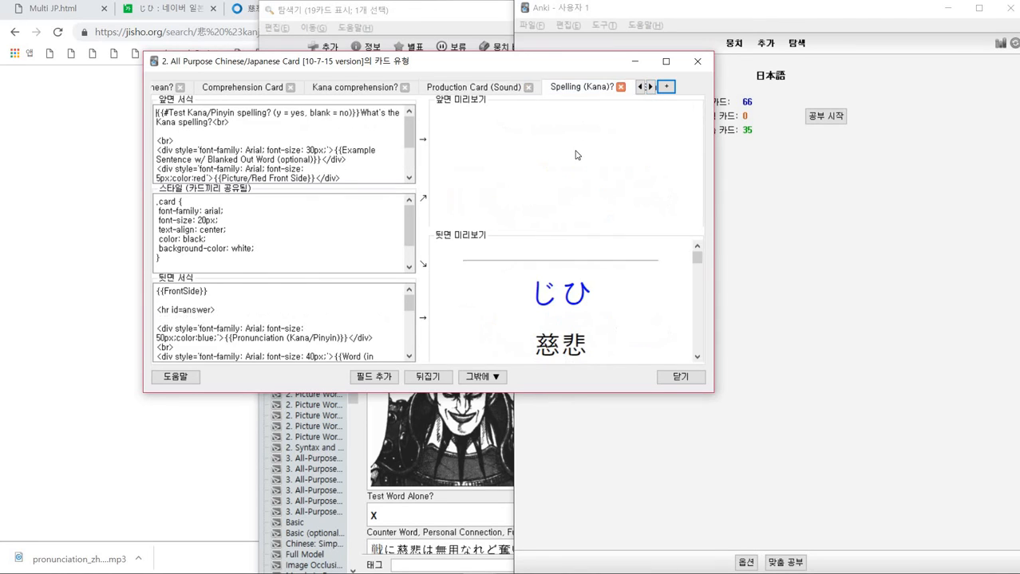
left_click(649, 87)
left_click(649, 87)
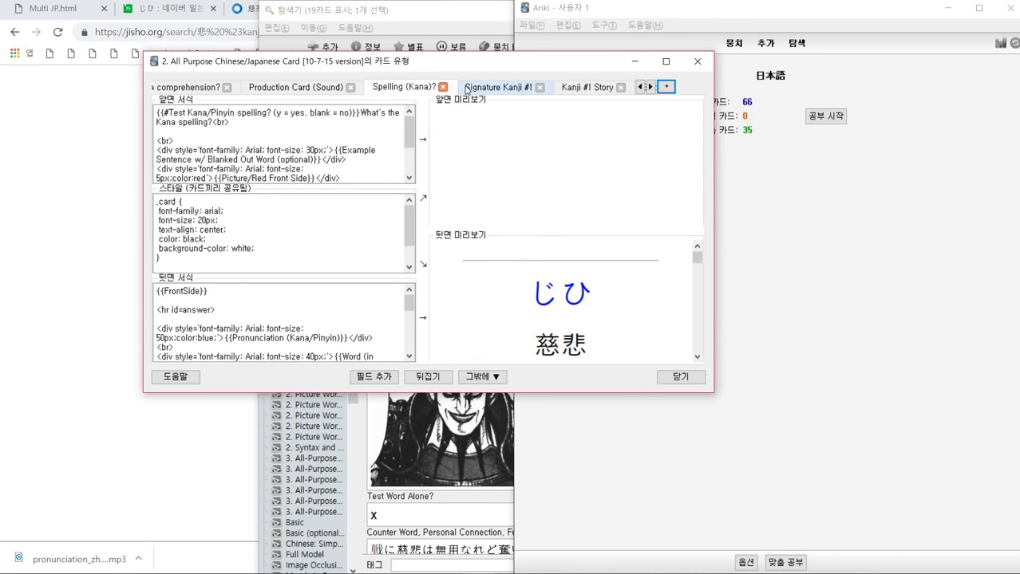
left_click(482, 88)
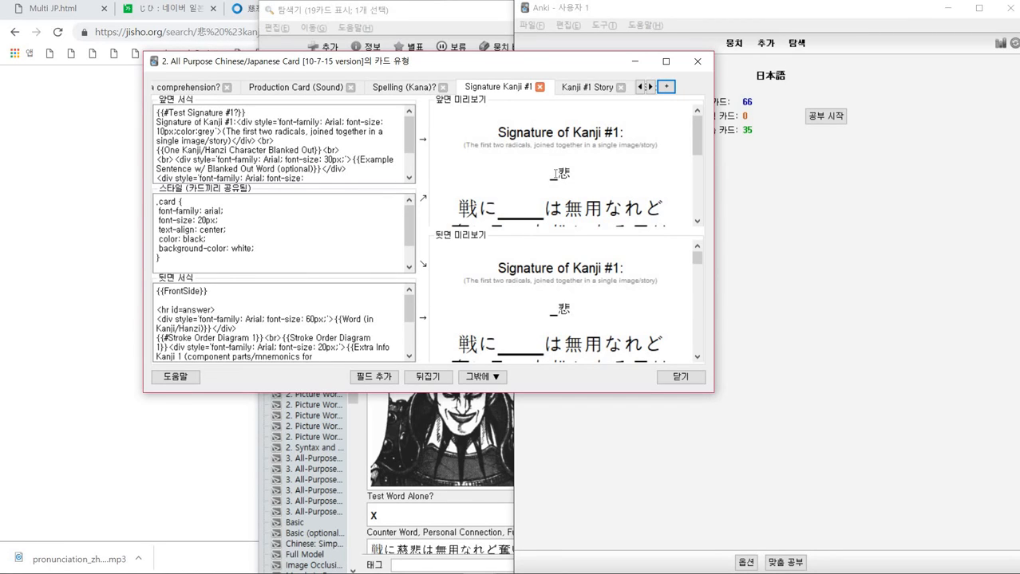
- Review the Kanji #1 Story card template, scrolling through its front and back previews
left_click(570, 87)
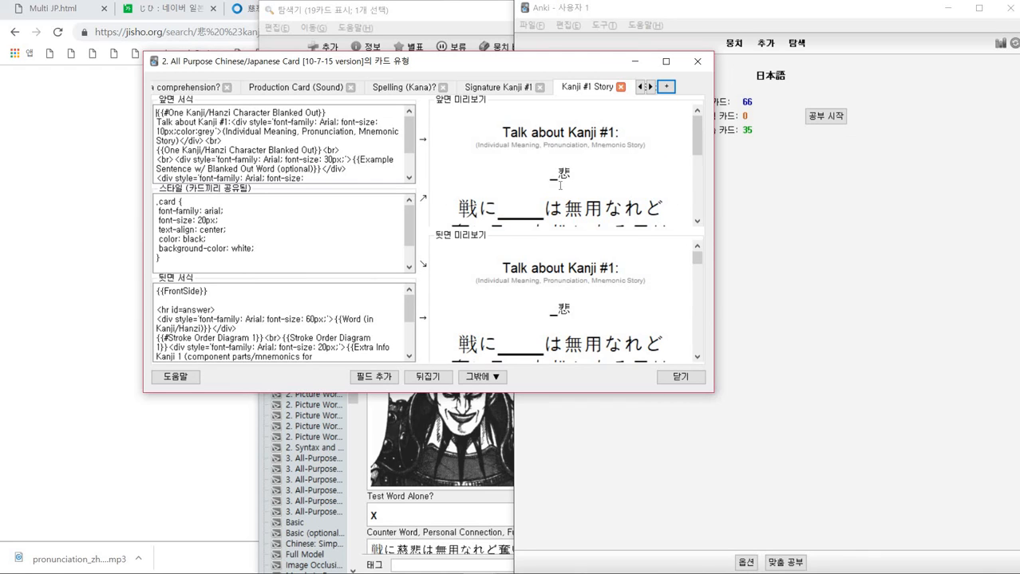
scroll(556, 176, "down", 5)
scroll(574, 292, "down", 6)
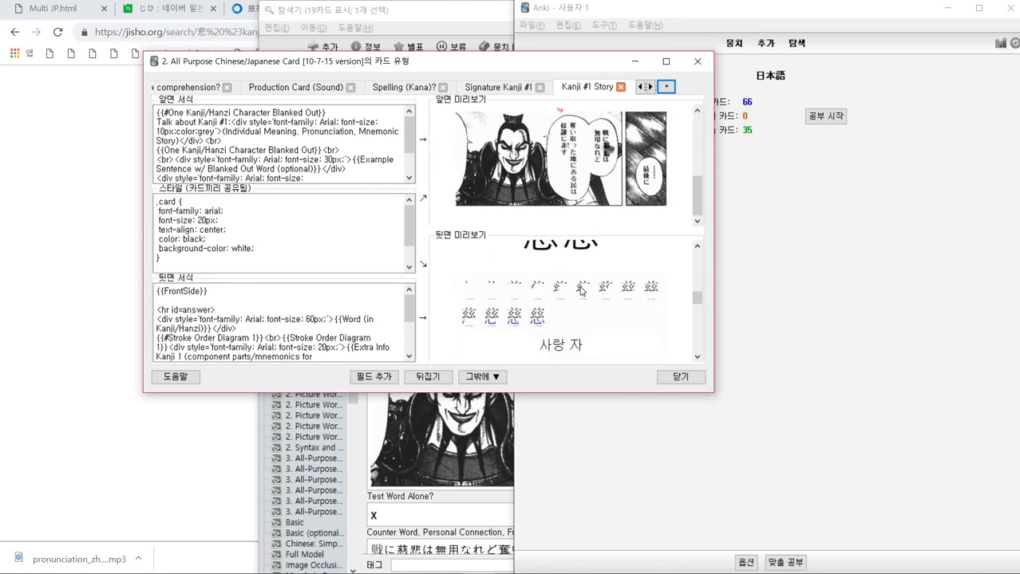
left_click_drag(545, 310, 484, 275)
scroll(587, 309, "down", 3)
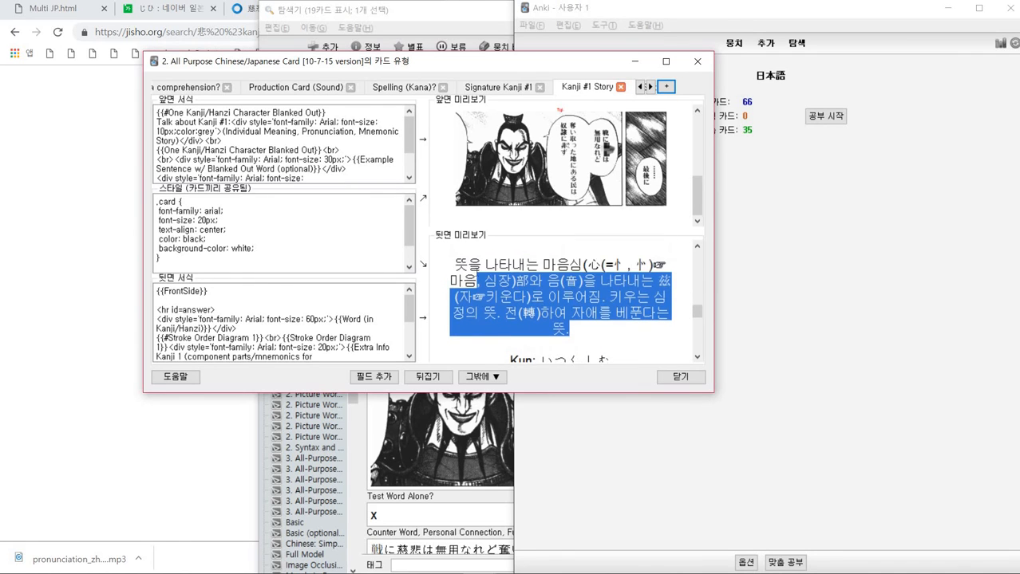
scroll(519, 283, "down", 3)
scroll(520, 283, "up", 1)
scroll(521, 282, "up", 2)
scroll(521, 282, "down", 1)
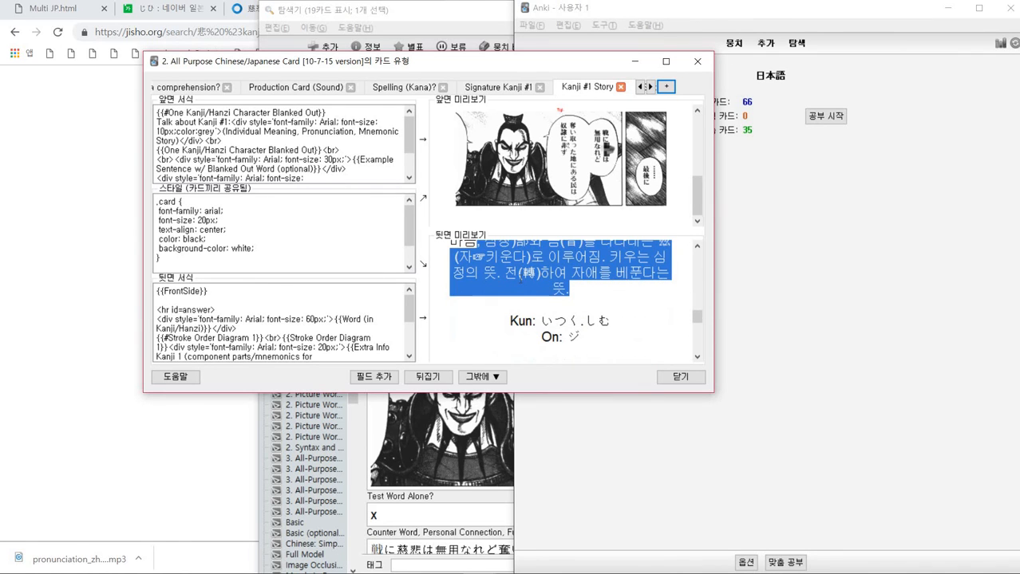
scroll(521, 279, "down", 2)
scroll(521, 279, "up", 8)
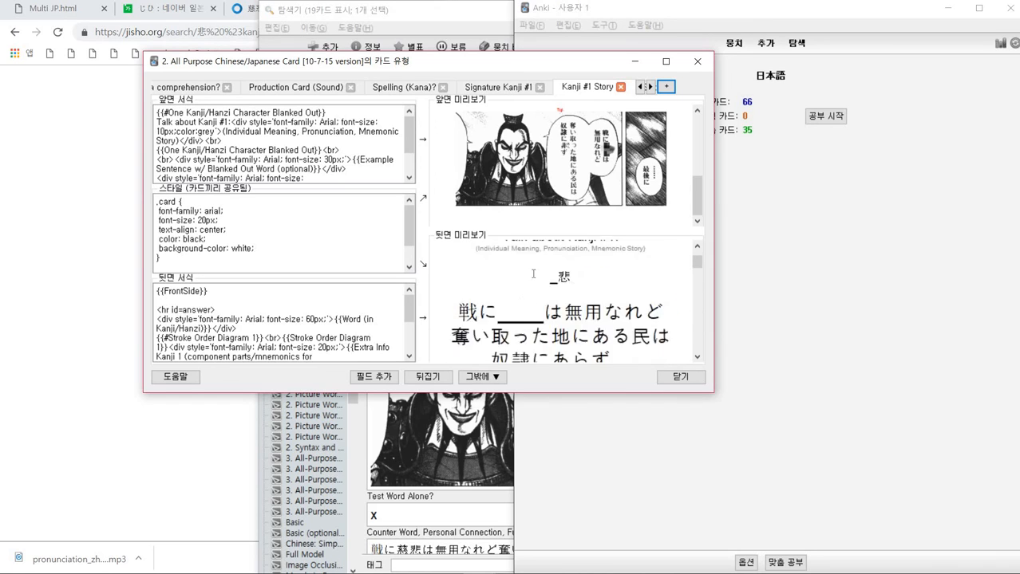
- Review the Stroke Order 1, Signature #2, Kanji #2 Story and S.O. 2 card template previews
left_click(649, 89)
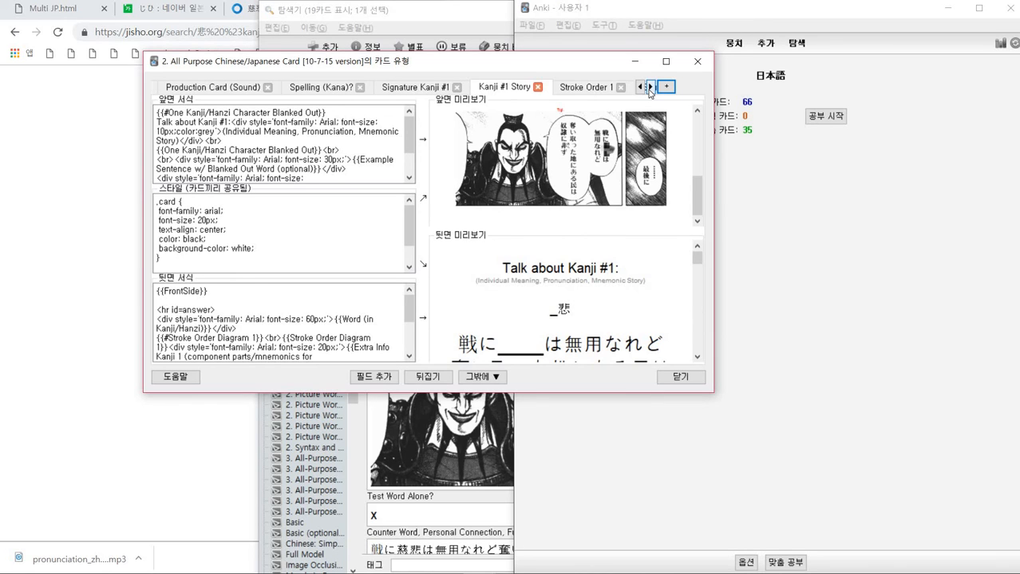
left_click(581, 93)
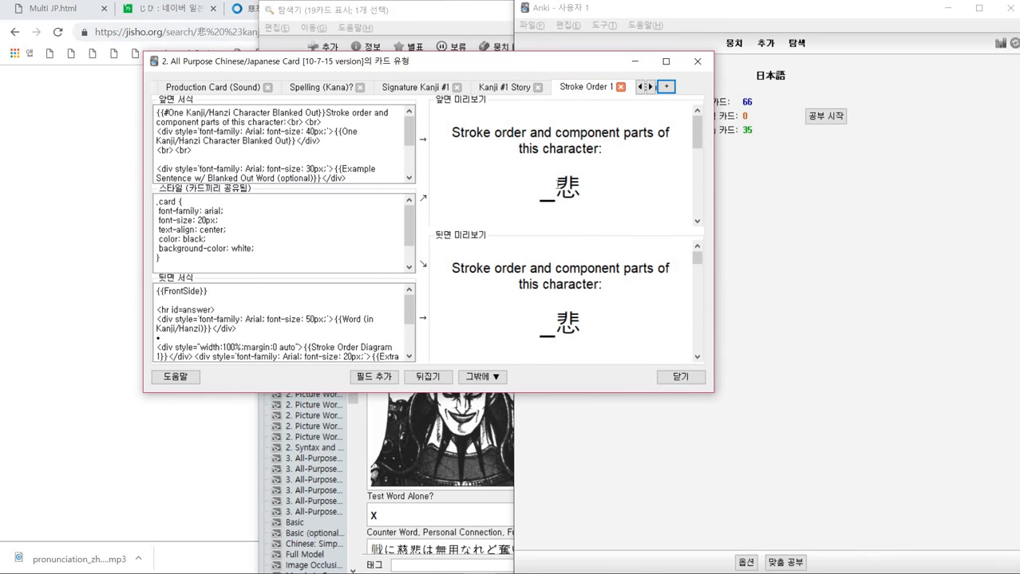
double_click(545, 190)
scroll(599, 225, "down", 1)
scroll(613, 299, "down", 4)
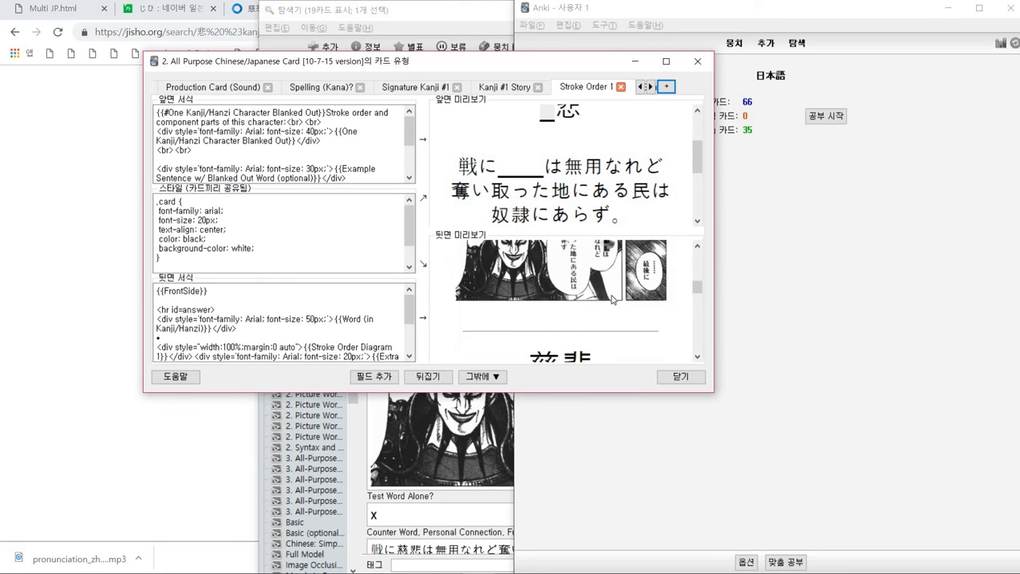
scroll(612, 299, "down", 4)
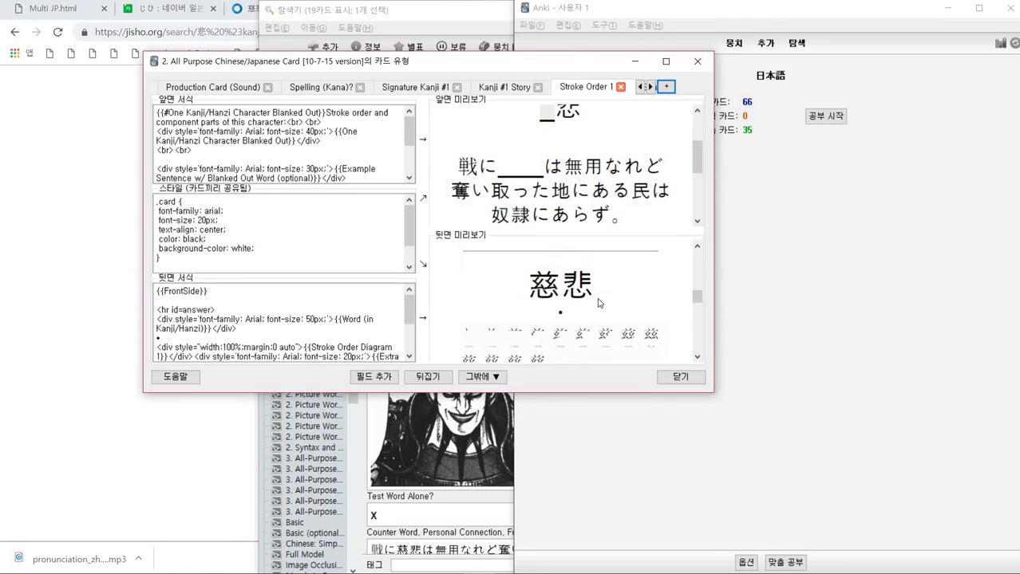
left_click(649, 87)
left_click(650, 87)
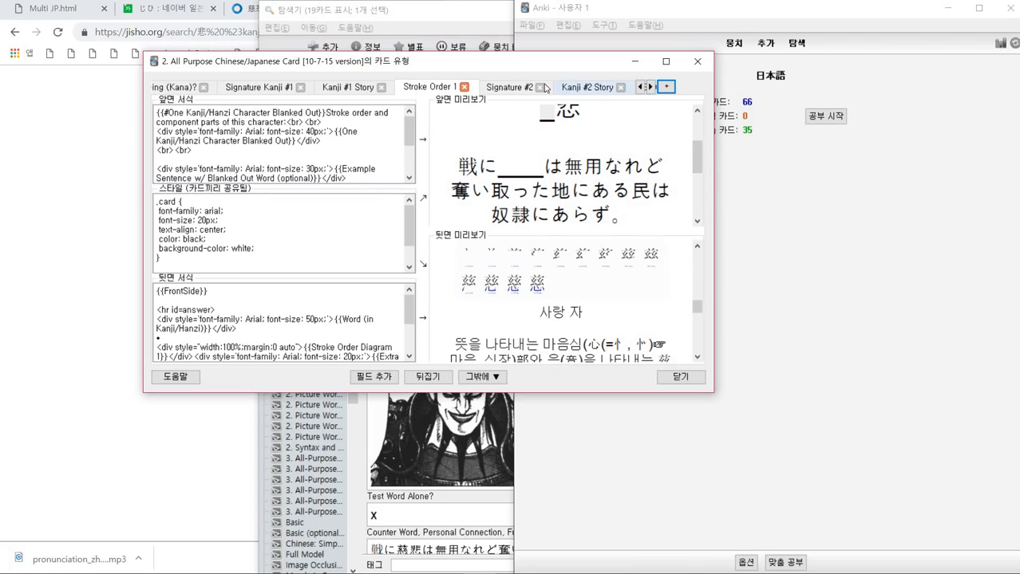
left_click(542, 87)
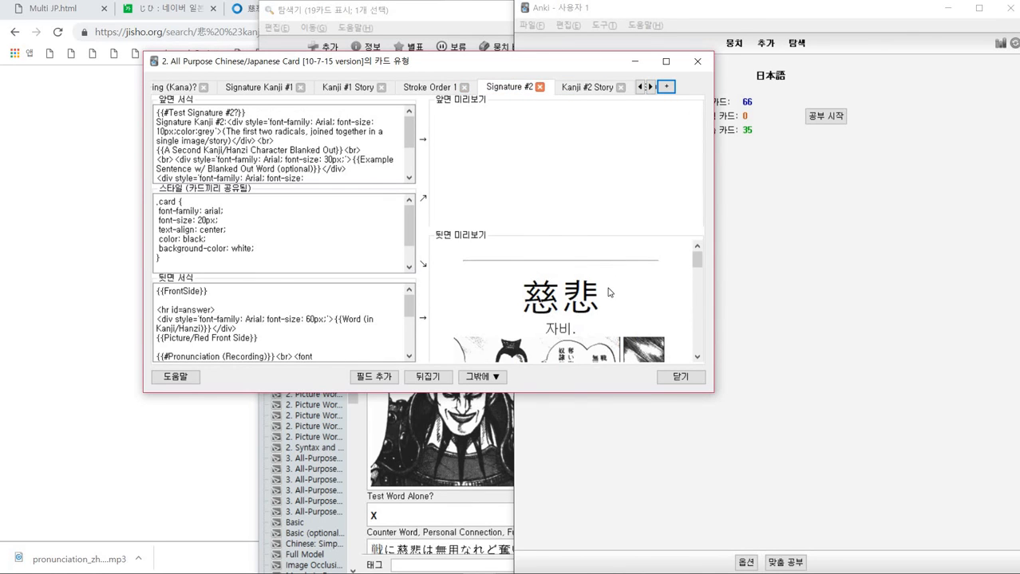
left_click(589, 95)
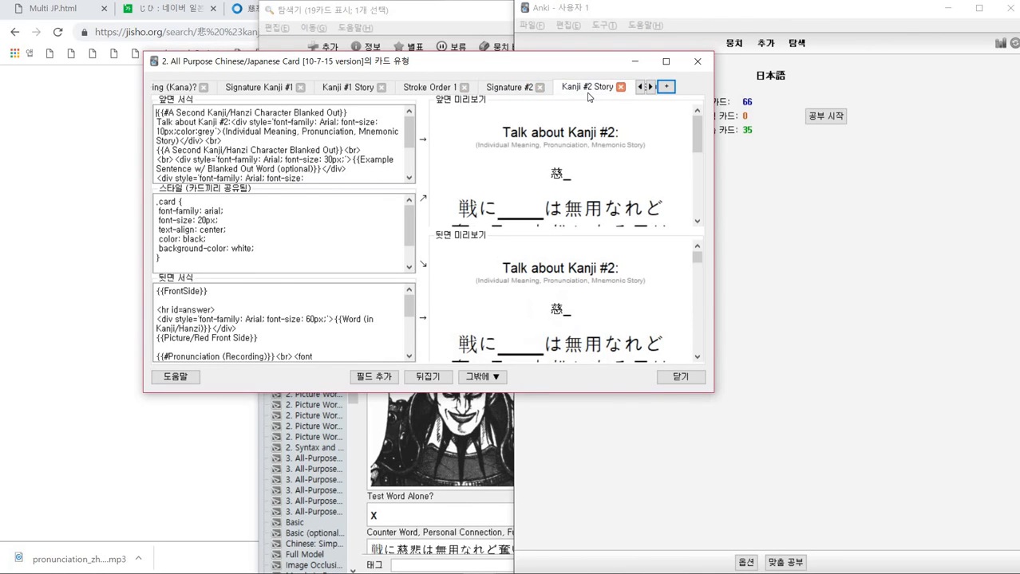
double_click(567, 174)
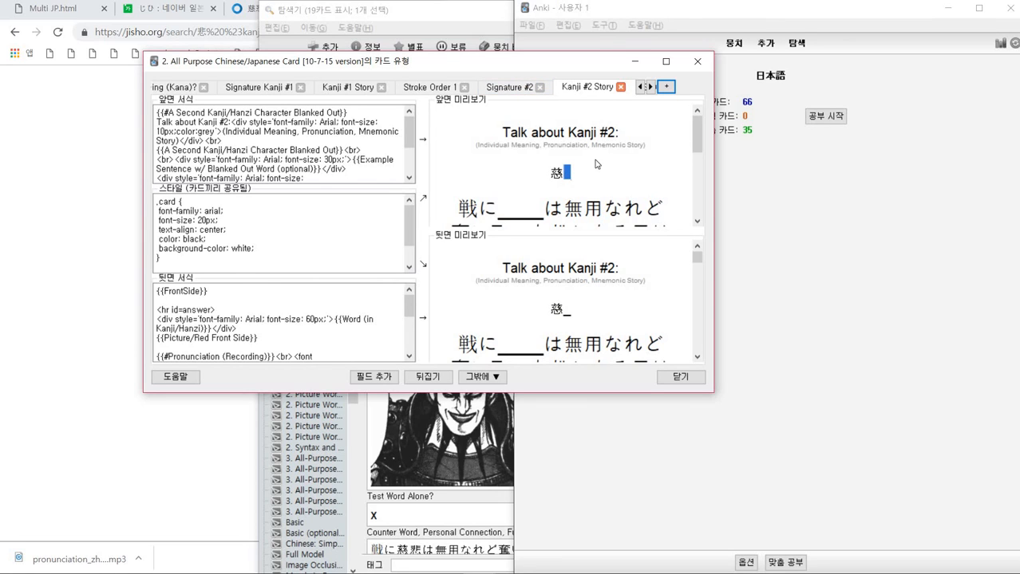
left_click(651, 86)
left_click(584, 91)
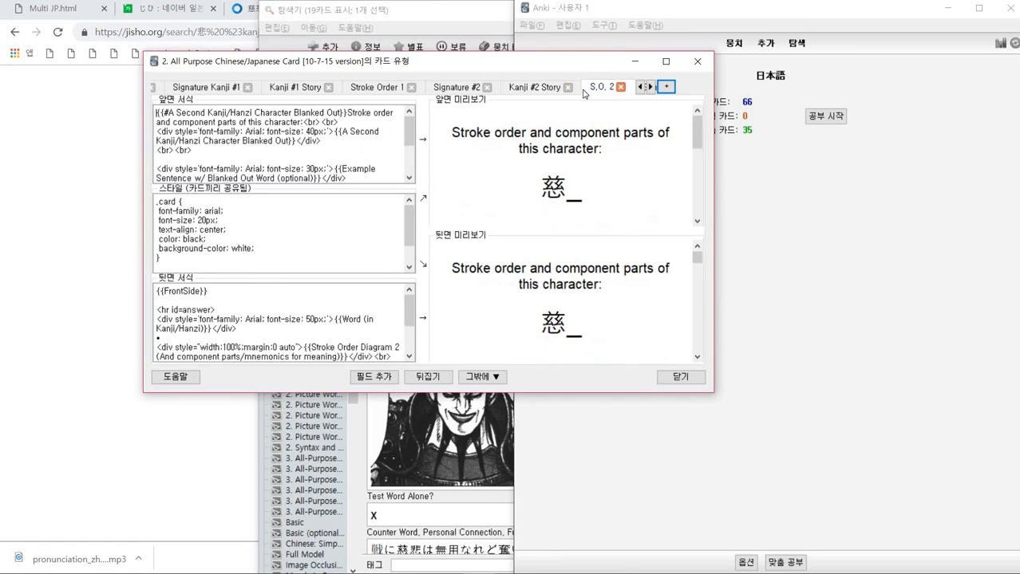
- Page through the remaining card type tabs and close the card types window
left_click(651, 88)
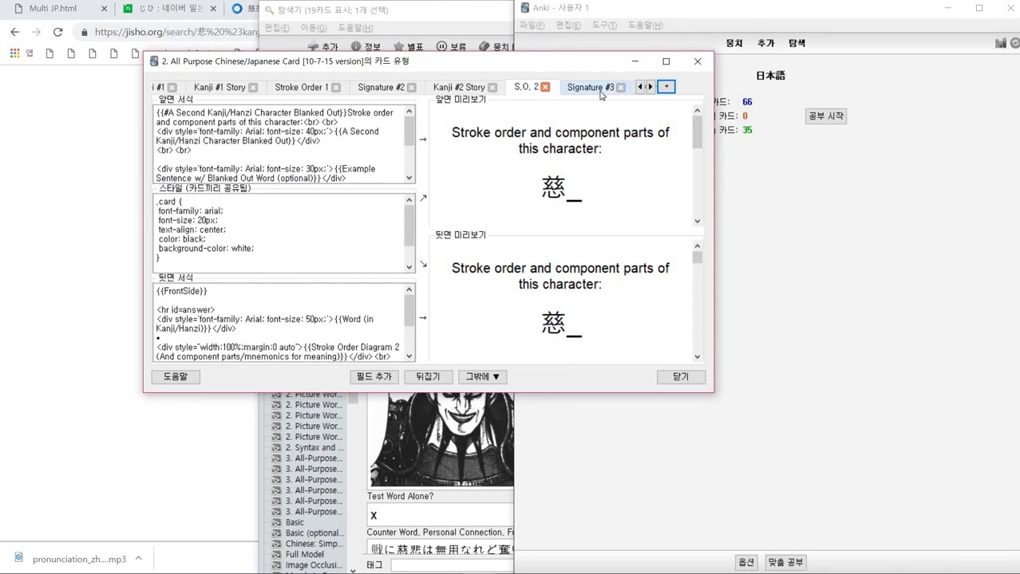
left_click(650, 88)
left_click(650, 88)
left_click(650, 88)
left_click(650, 87)
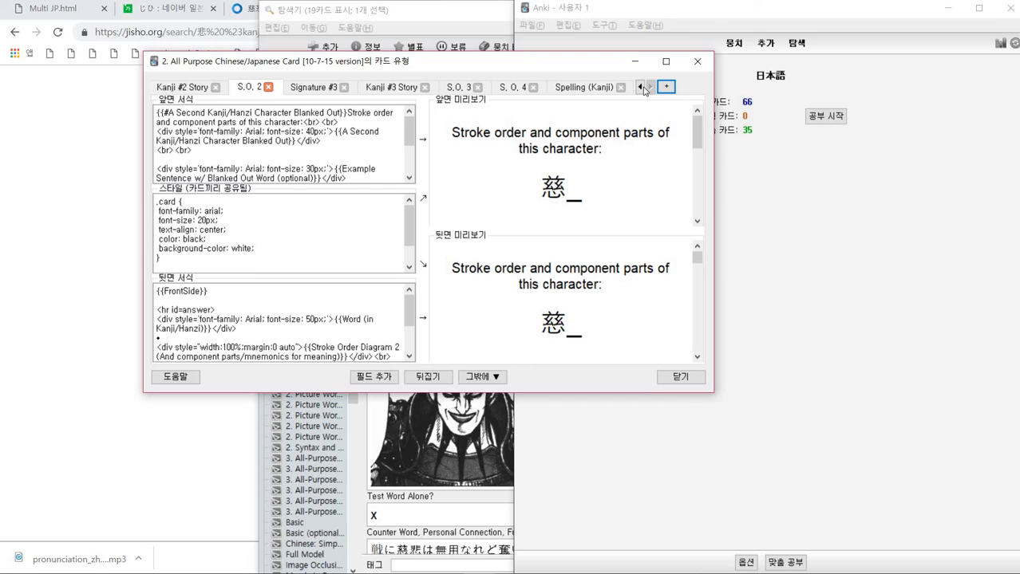
left_click(643, 88)
left_click(641, 87)
left_click(640, 88)
left_click(640, 87)
left_click(641, 88)
left_click(641, 87)
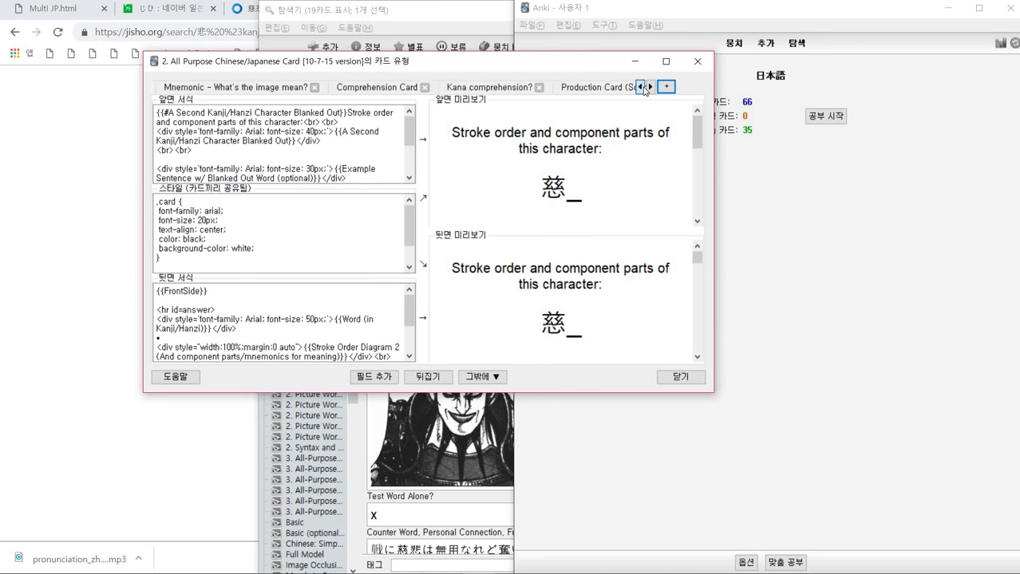
left_click(641, 88)
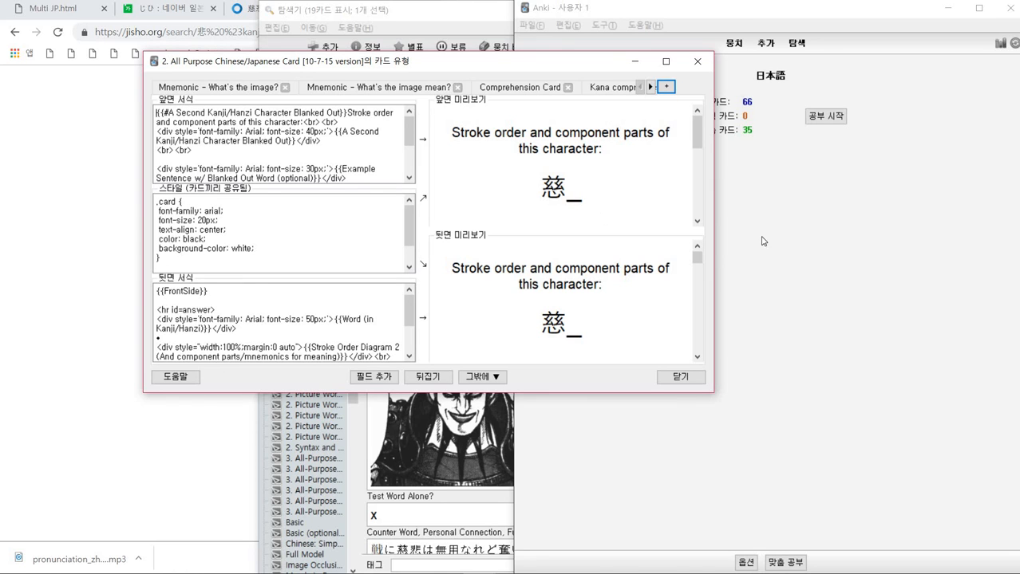
left_click(679, 377)
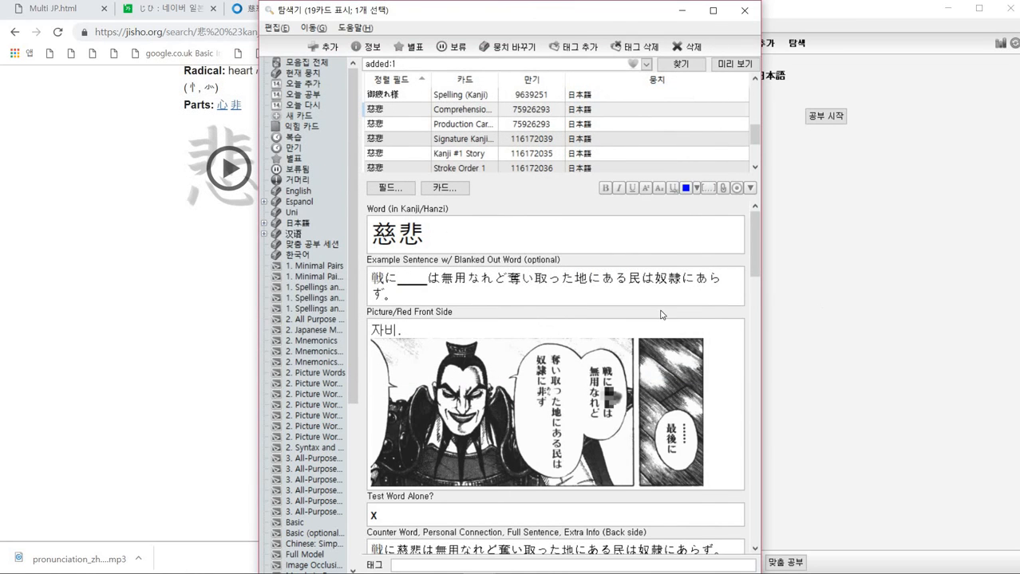
- Scroll through the 慈悲 note's fields in the browser, from the picture down to the stroke order diagrams
left_click(628, 285)
scroll(627, 282, "down", 4)
scroll(590, 275, "up", 4)
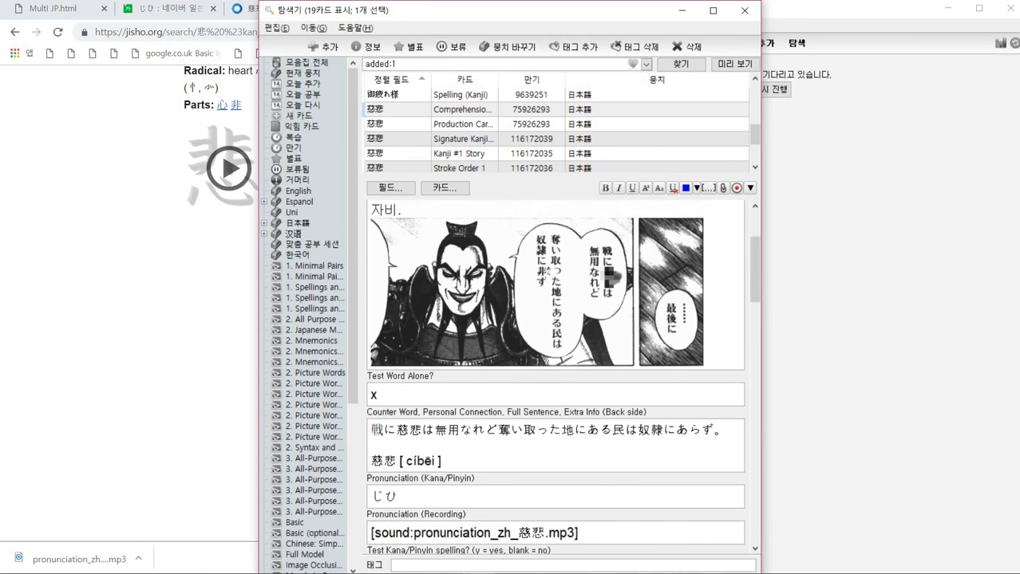
scroll(584, 268, "down", 5)
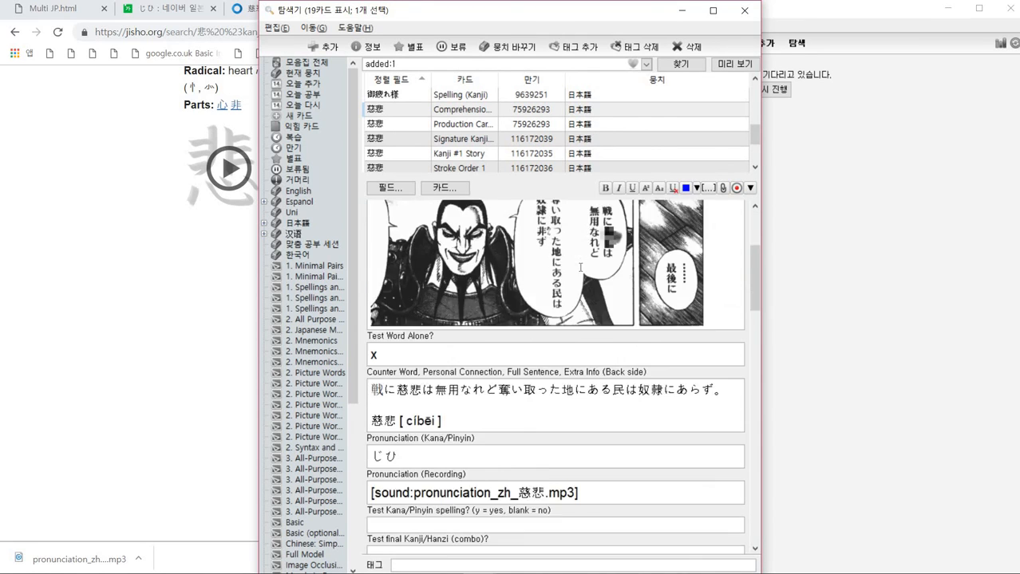
scroll(581, 266, "down", 10)
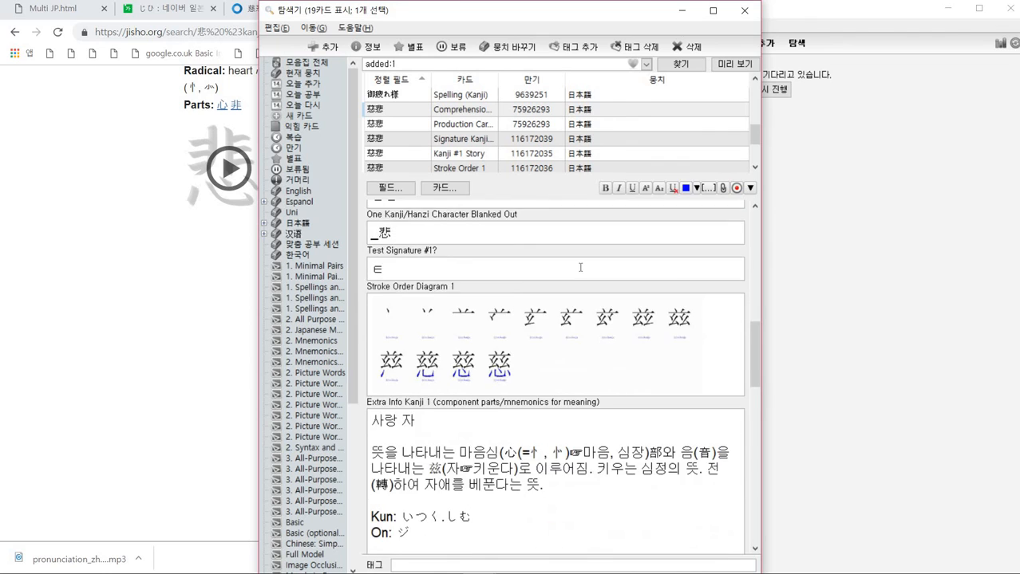
scroll(580, 268, "down", 5)
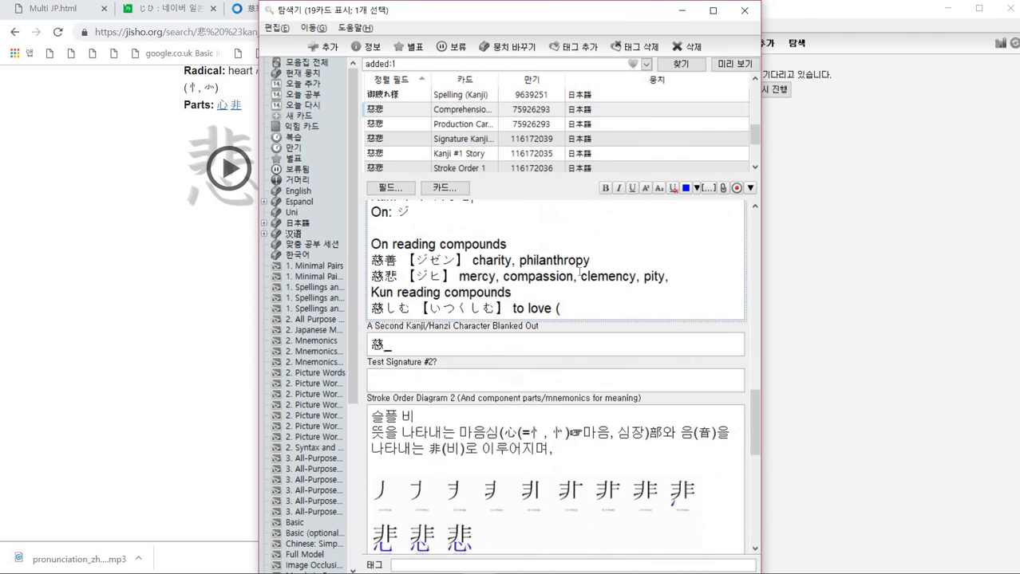
scroll(581, 301, "down", 1)
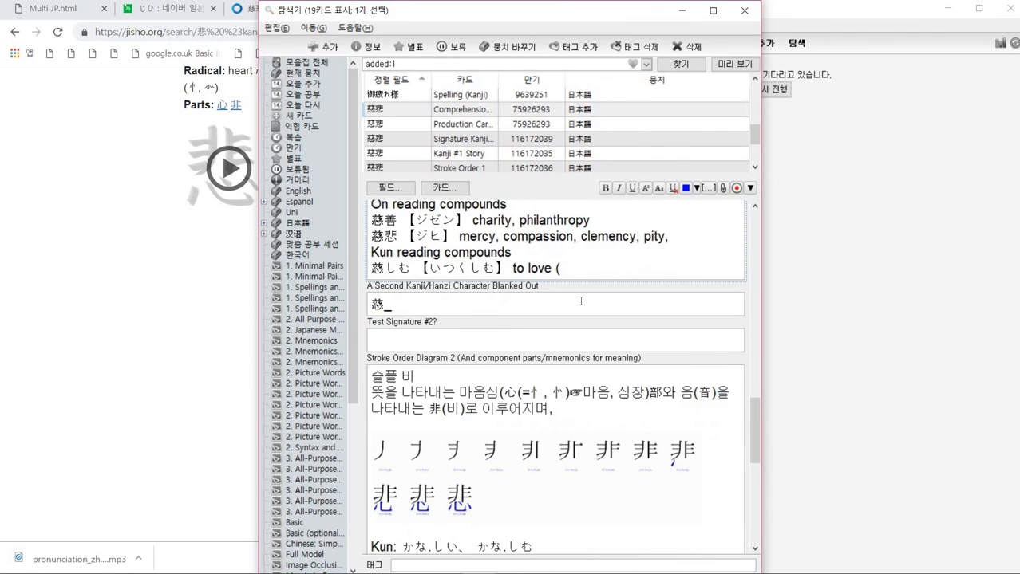
scroll(580, 301, "down", 7)
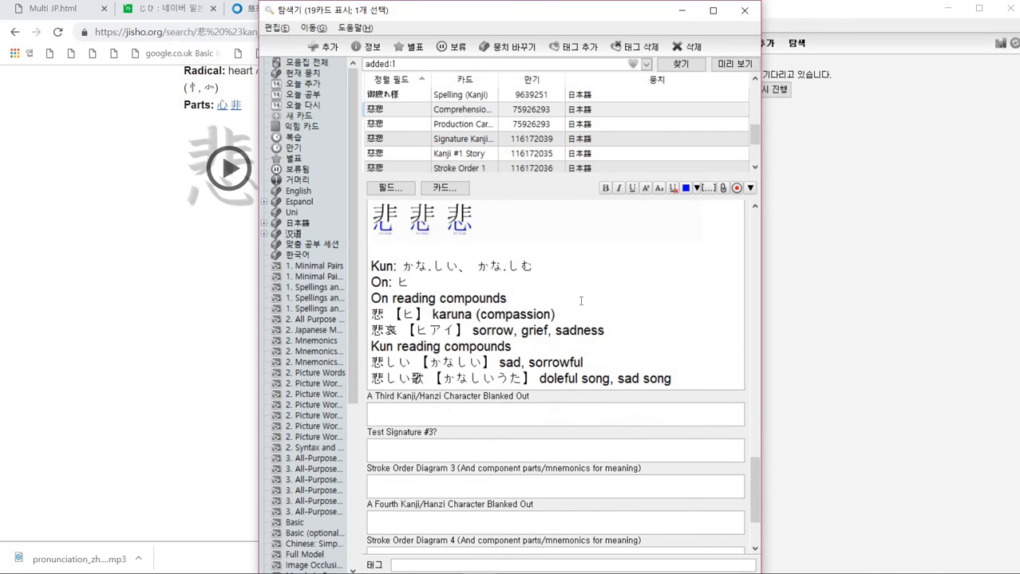
scroll(581, 301, "up", 15)
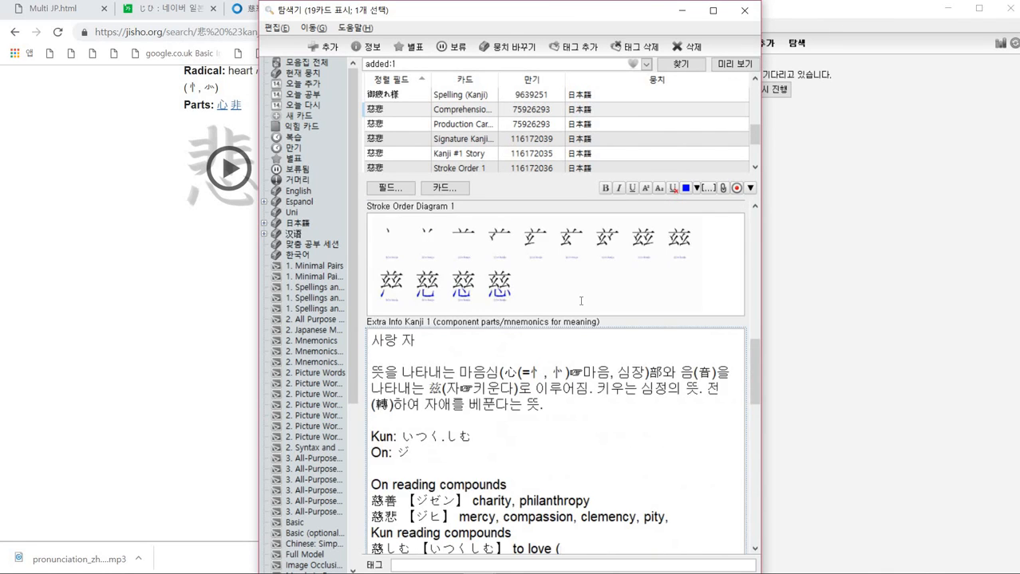
scroll(581, 301, "up", 9)
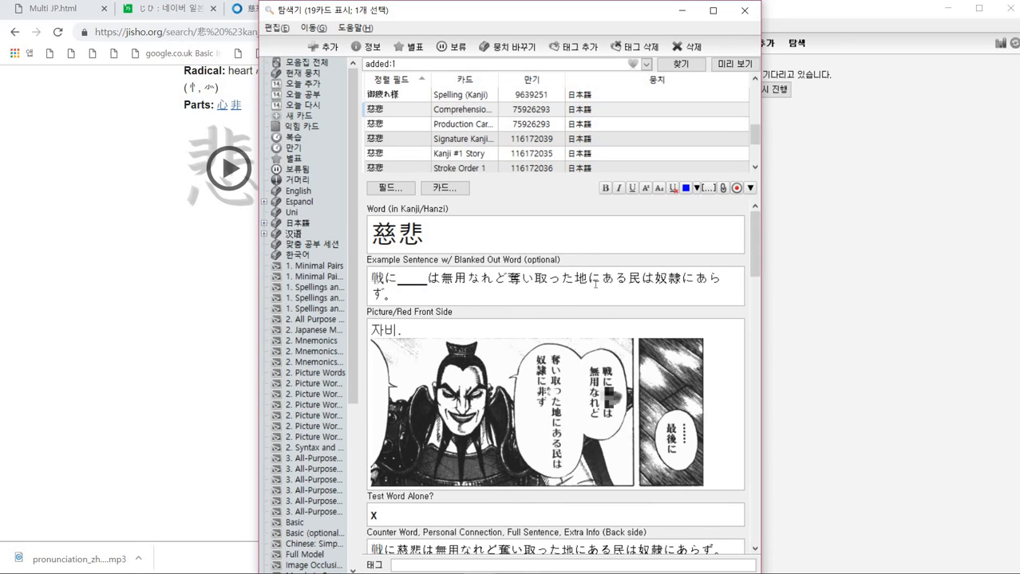
- Scroll through the 慈悲 note's fields again, from the example sentence to the first kanji's info
left_click(595, 284)
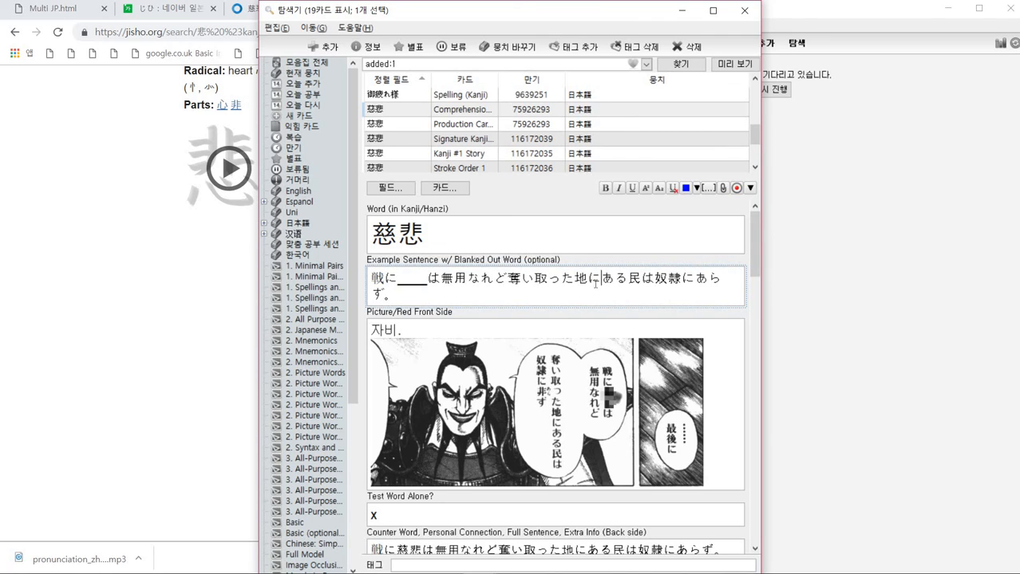
scroll(595, 284, "down", 10)
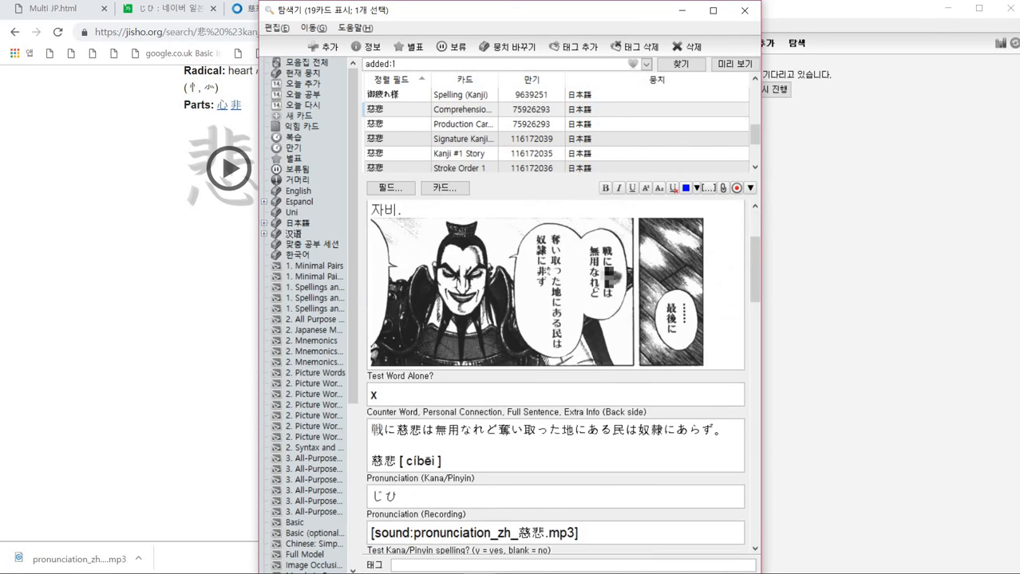
scroll(596, 283, "up", 4)
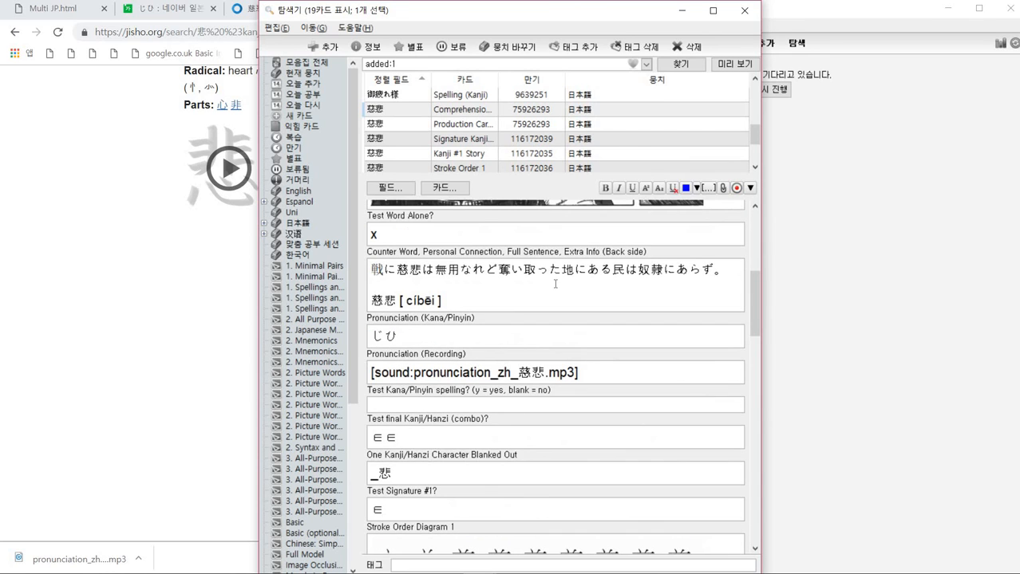
scroll(574, 284, "down", 8)
scroll(555, 284, "down", 15)
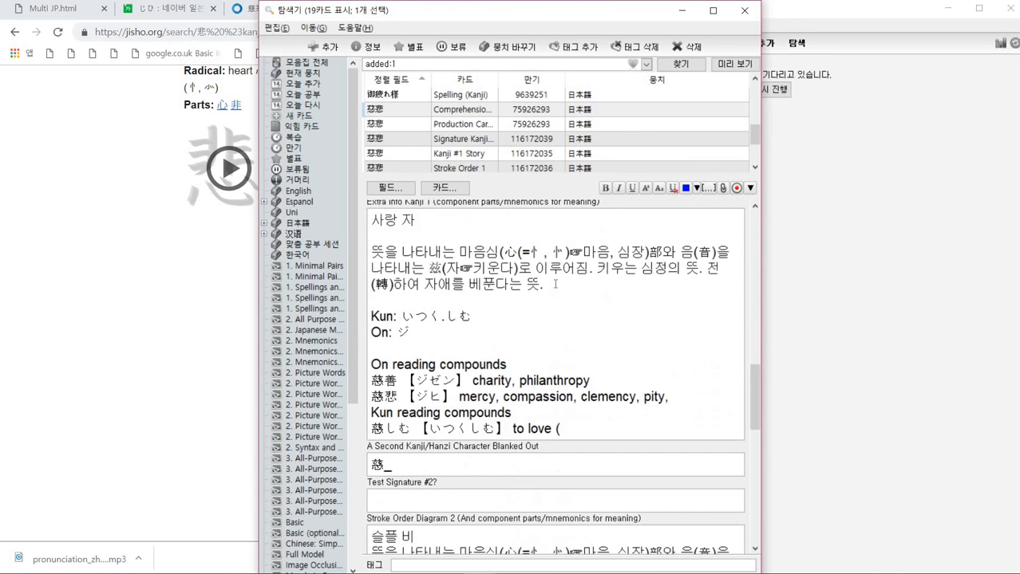